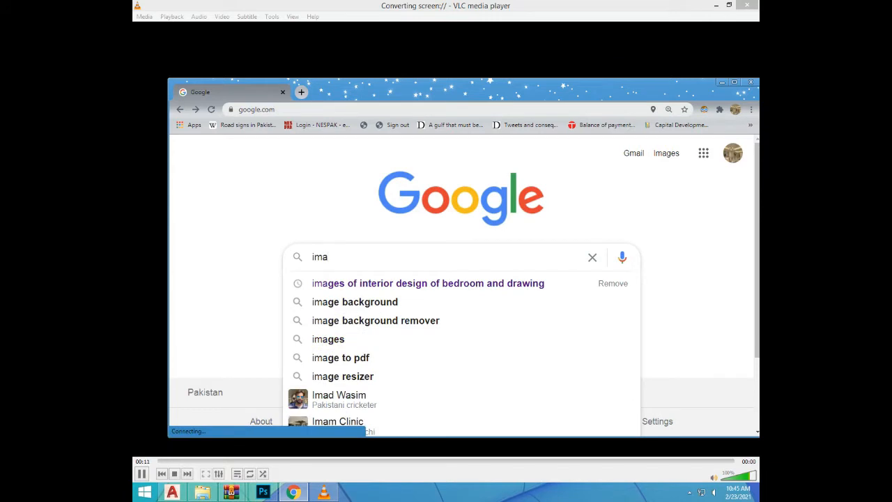
# Search Google for "image background" and show the image results
pyautogui.write('g')
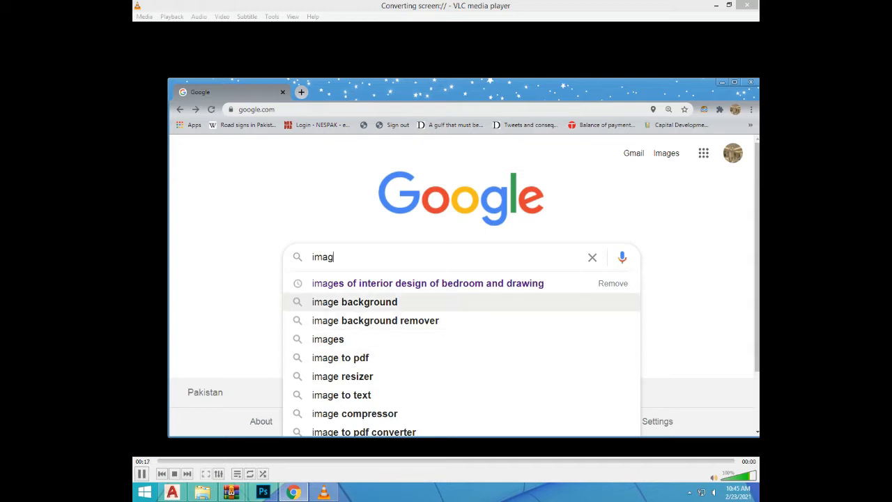
pyautogui.click(355, 302)
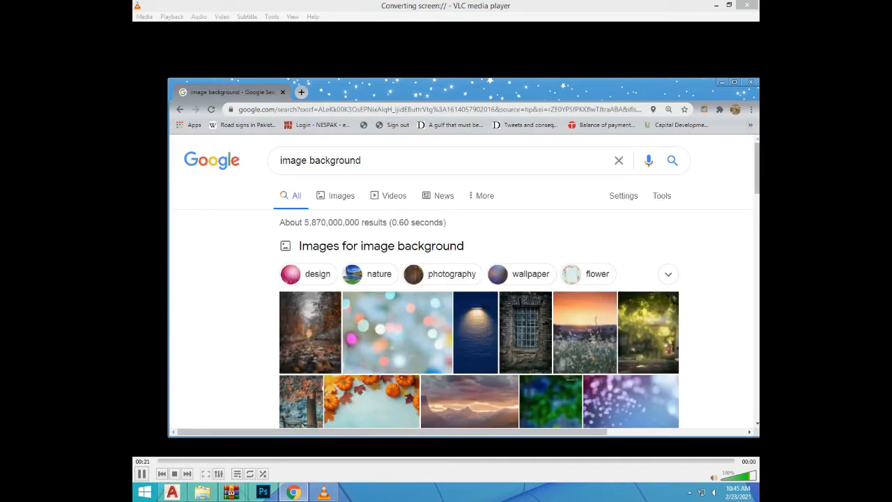
pyautogui.moveTo(488, 92); pyautogui.dragTo(420, 67)
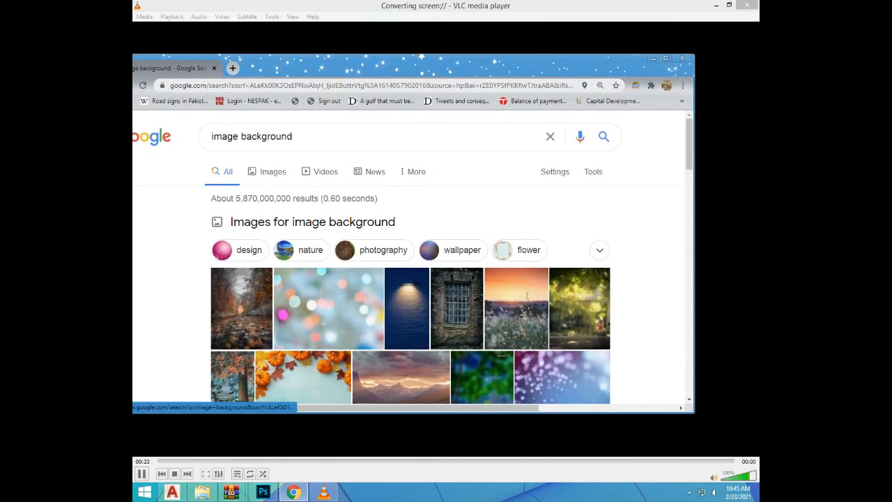
pyautogui.click(273, 172)
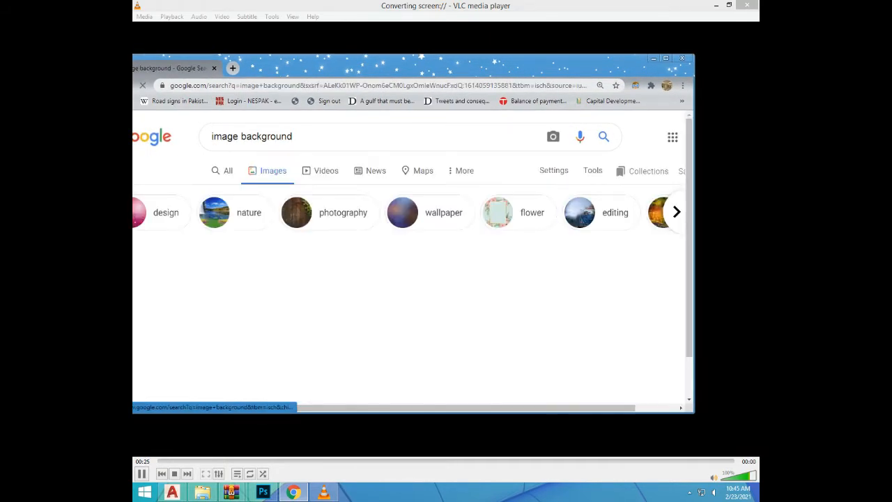
# Open the first result, the blurred green garden wallpaper from Wallpaper Cave, and copy the image
pyautogui.click(189, 294)
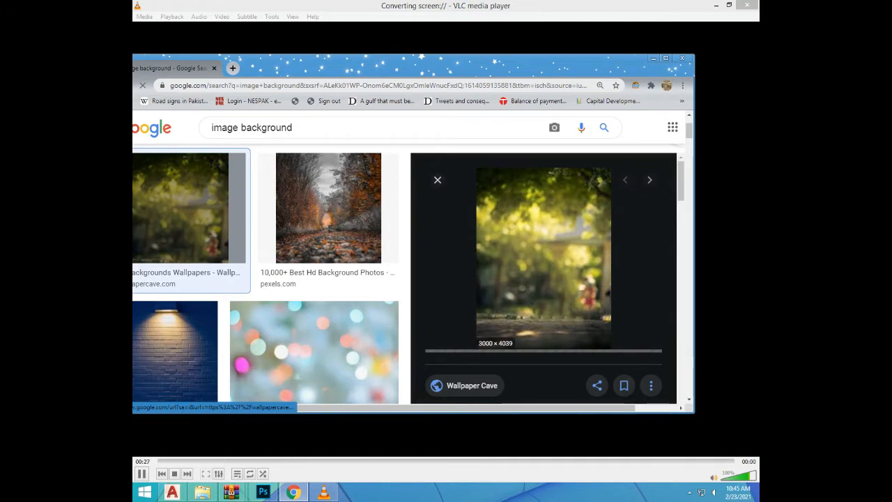
pyautogui.rightClick(516, 243)
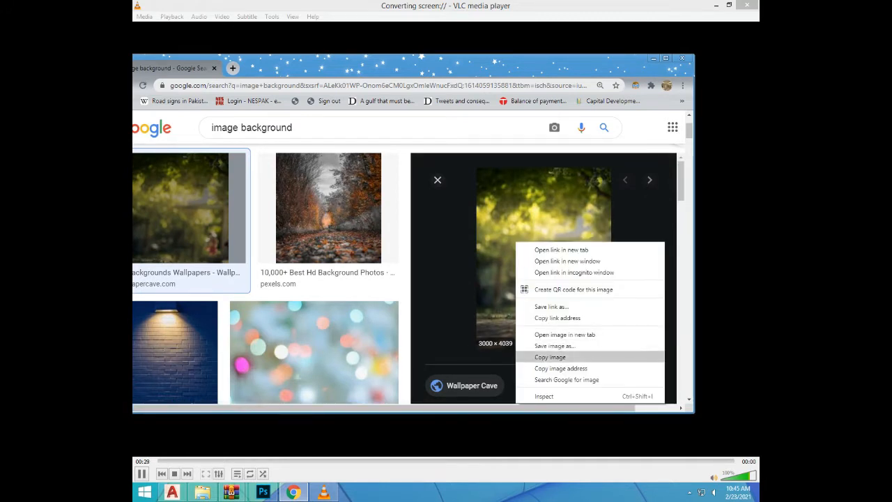
pyautogui.click(550, 357)
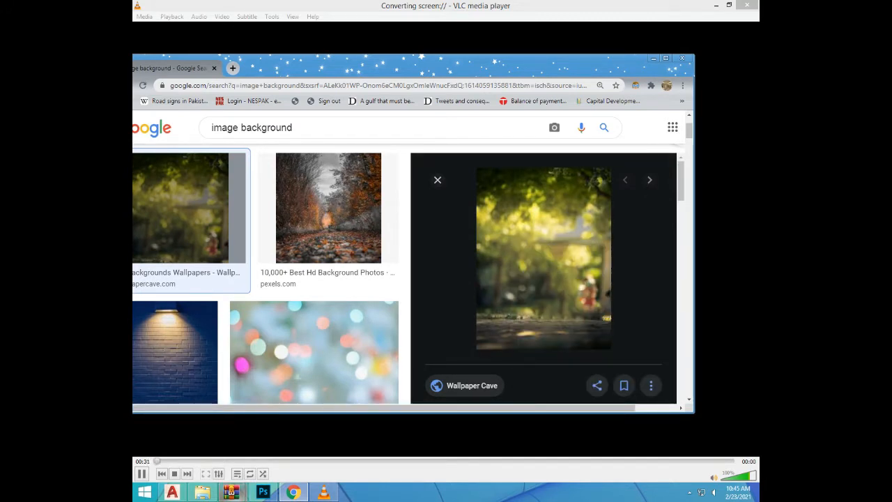
# Switch to Photoshop, create a new Letter-size U.S. Paper document, and paste the copied wallpaper into it
pyautogui.click(263, 492)
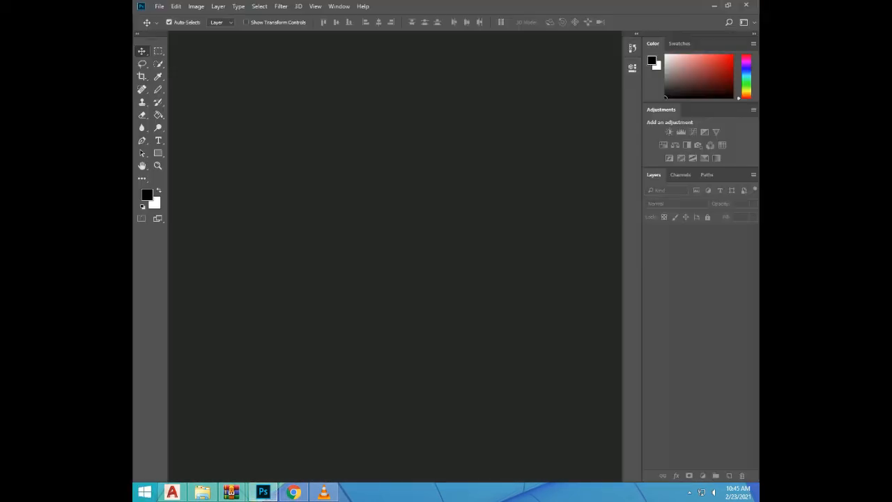
pyautogui.click(159, 6)
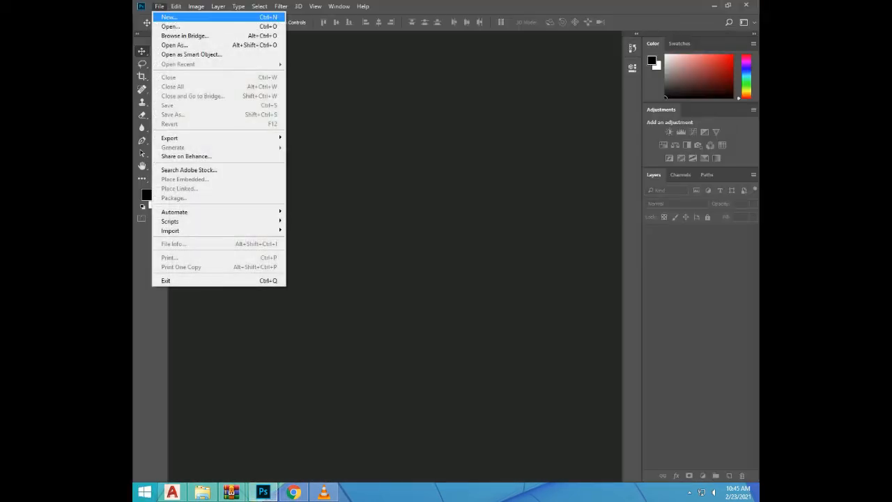
pyautogui.click(168, 17)
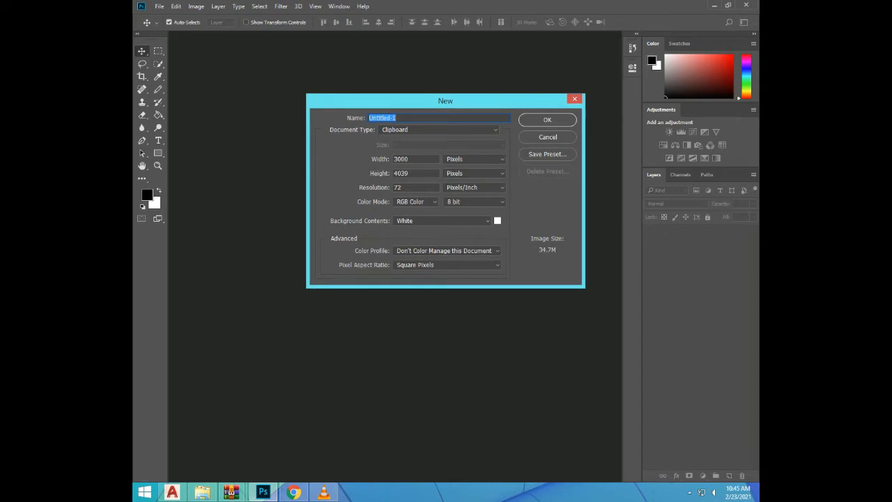
pyautogui.click(440, 130)
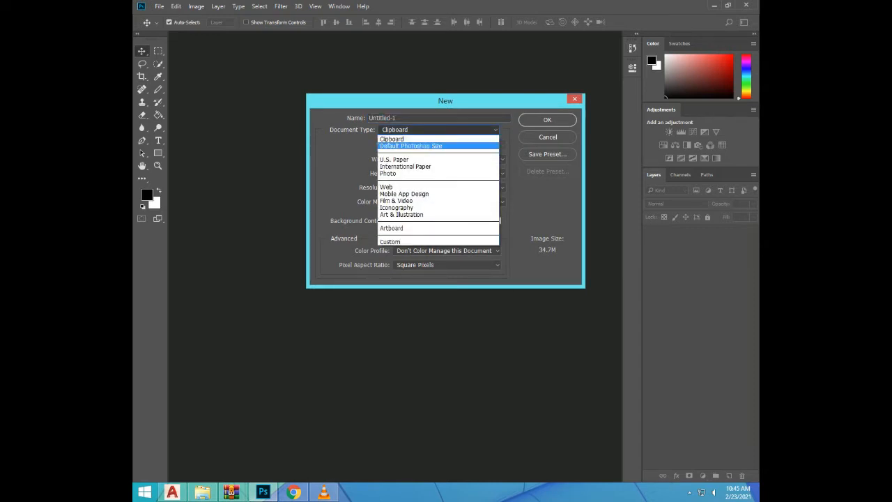
pyautogui.click(412, 160)
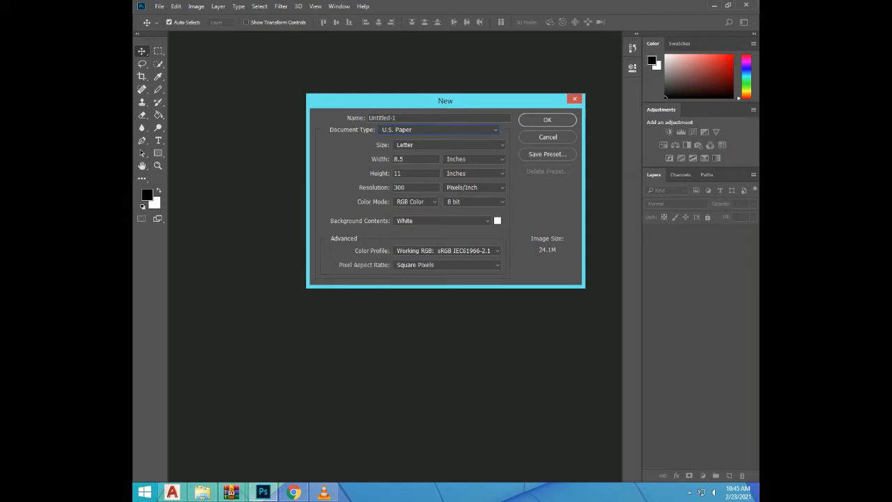
pyautogui.click(547, 120)
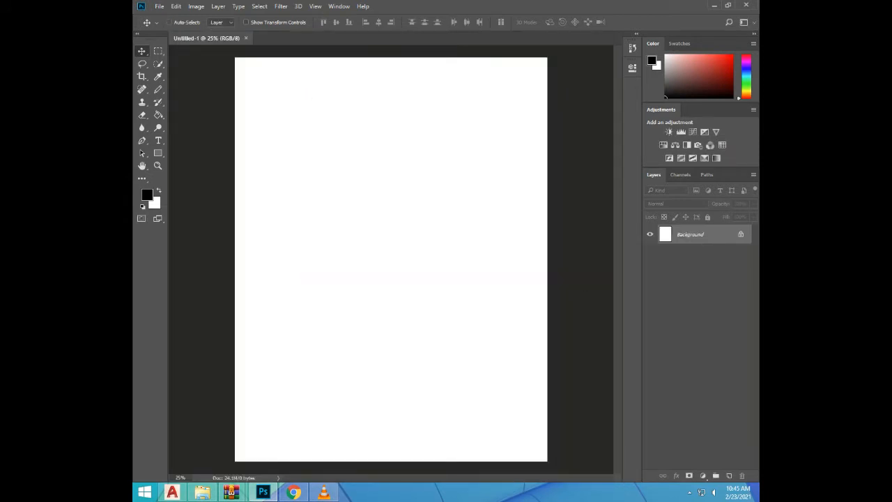
pyautogui.hotkey('ctrl', 'v')
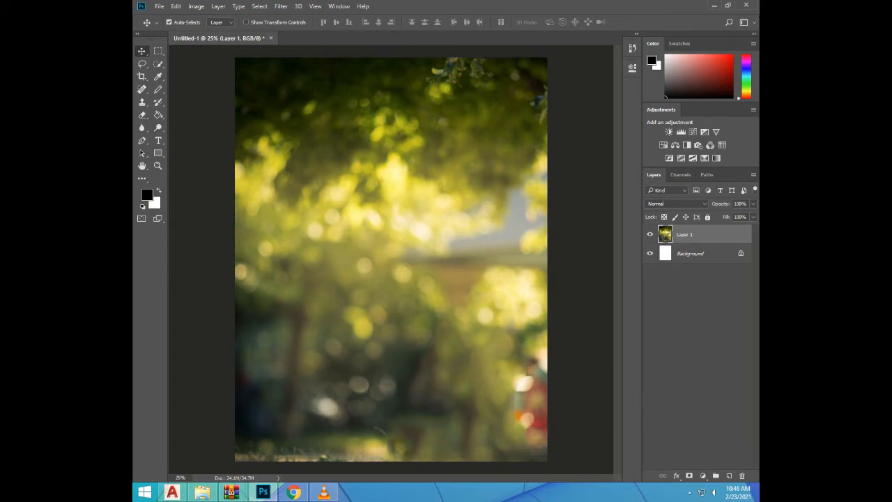
# Crop the document to a nearly square area of the garden image, leaving no white strip beside it
pyautogui.click(142, 76)
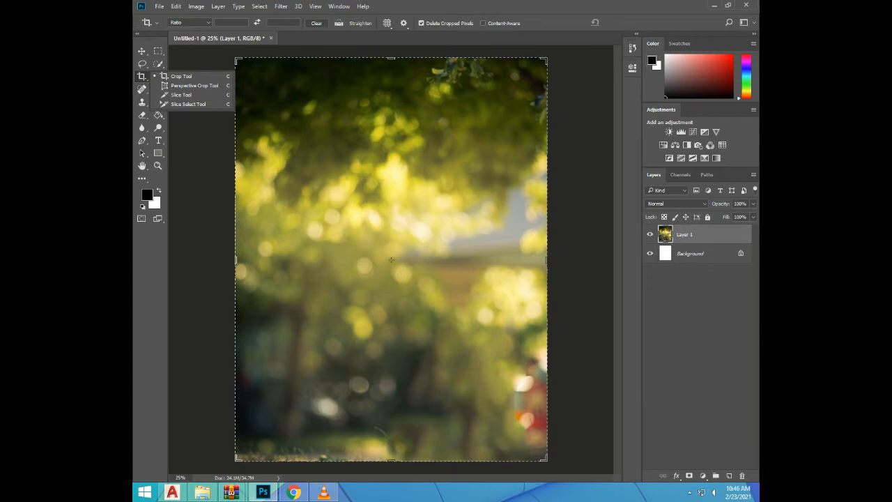
pyautogui.moveTo(547, 58); pyautogui.dragTo(571, 63)
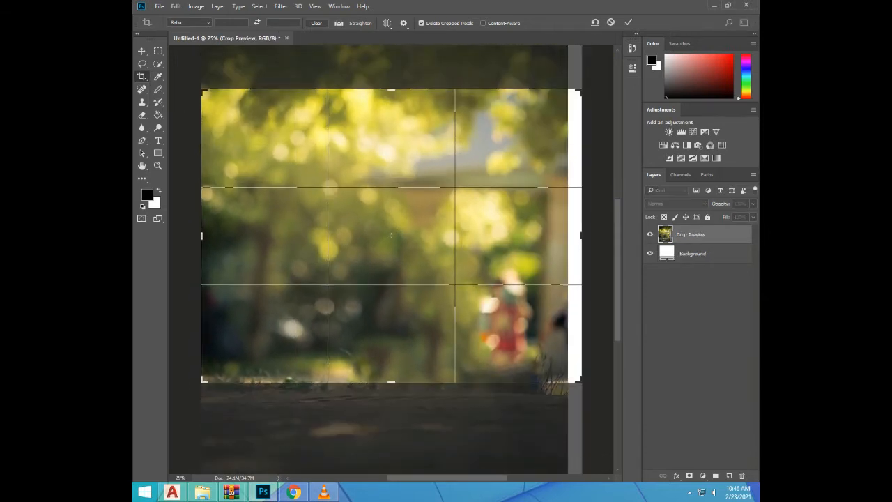
pyautogui.moveTo(391, 89); pyautogui.dragTo(392, 66)
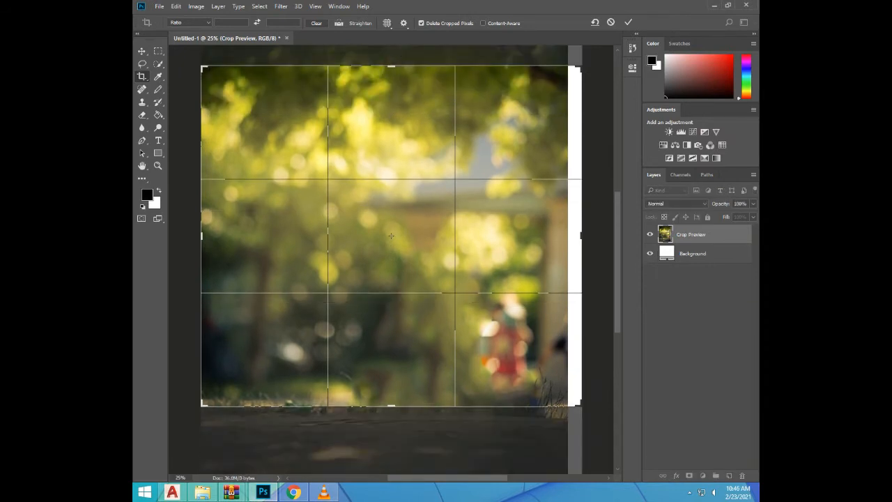
pyautogui.moveTo(582, 224); pyautogui.dragTo(574, 224)
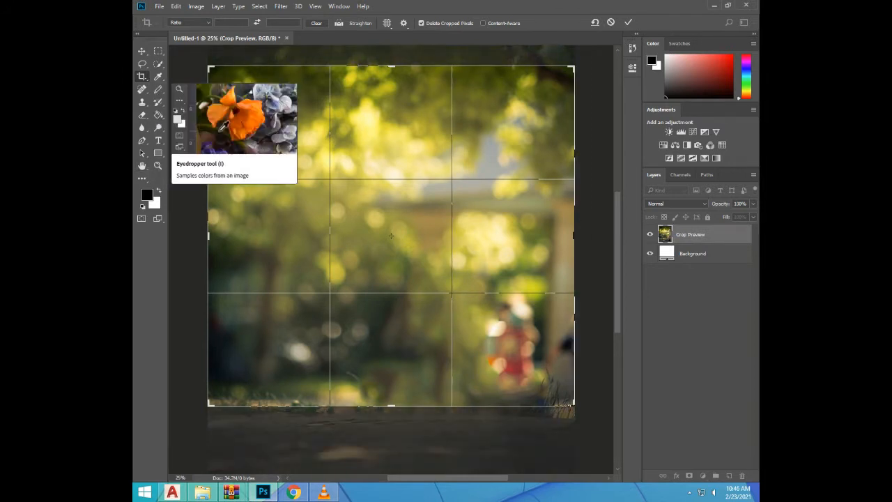
pyautogui.press('Return')
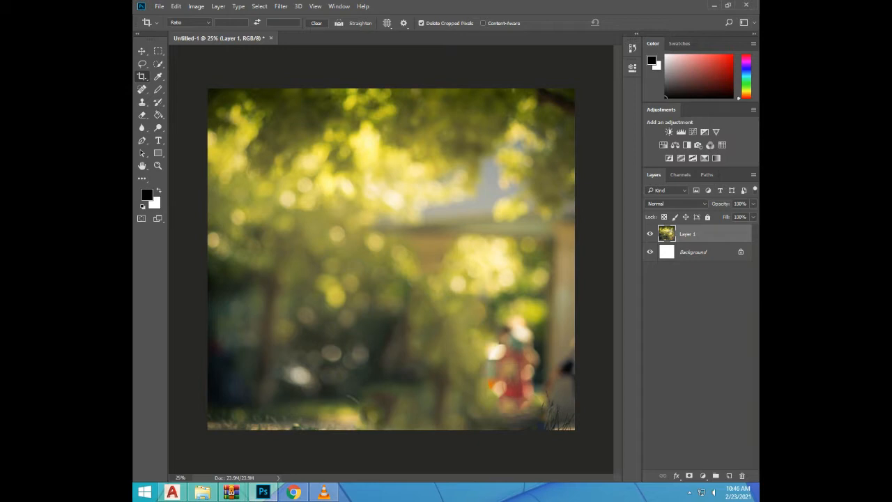
# Duplicate Layer 1 and hide the original
pyautogui.hotkey('ctrl', 'j')
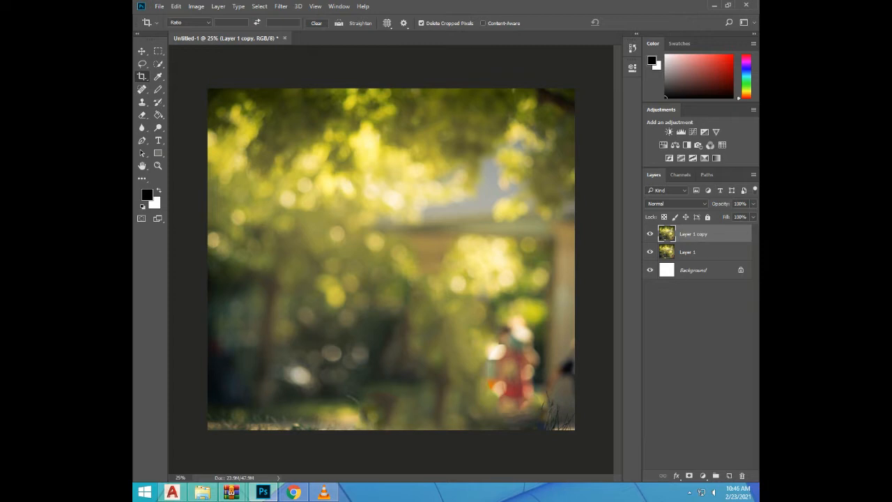
pyautogui.click(651, 252)
# Open the layer style of Layer 1 copy, enable Outer Glow, and set the blend mode to Darken
pyautogui.doubleClick(726, 235)
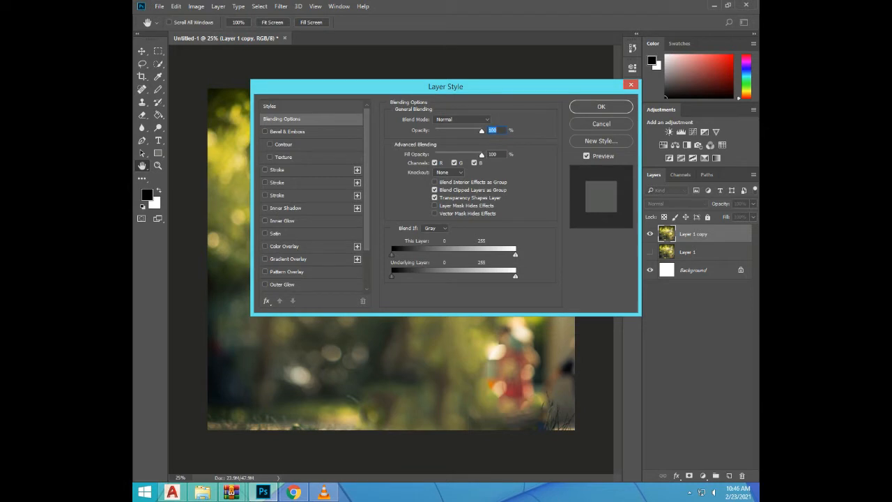
pyautogui.click(265, 285)
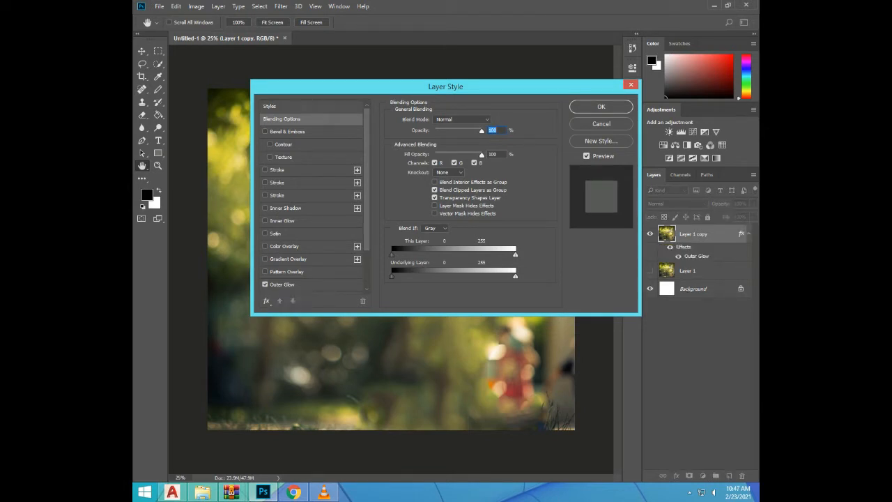
pyautogui.click(450, 120)
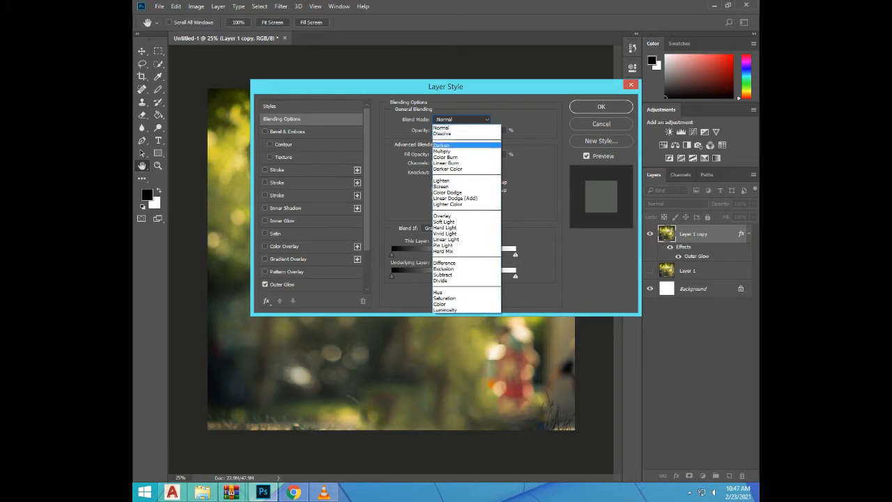
pyautogui.click(442, 145)
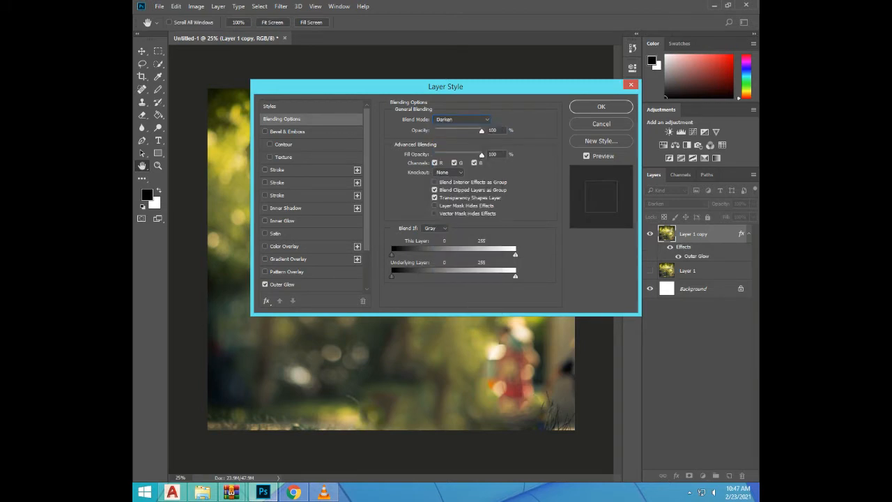
# Set the layer's opacity to 60% and fill opacity to 73%, change its knockout option, and apply the style
pyautogui.moveTo(481, 131); pyautogui.dragTo(466, 131)
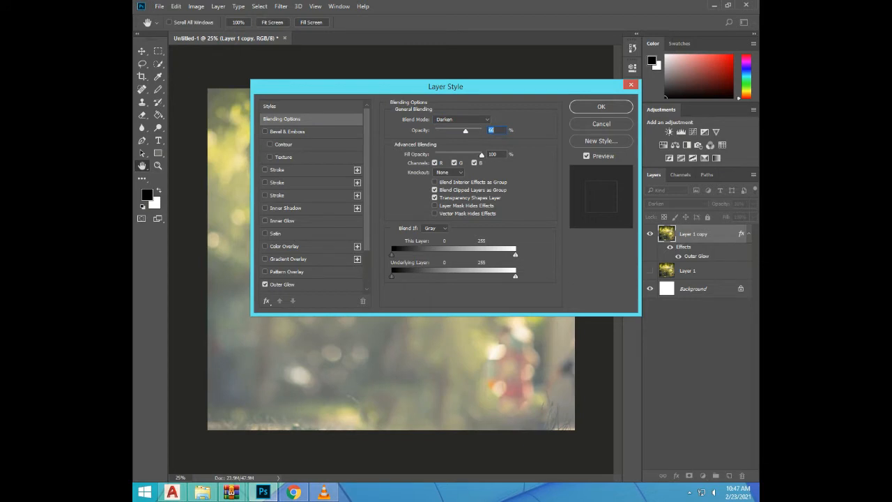
pyautogui.moveTo(465, 131); pyautogui.dragTo(463, 131)
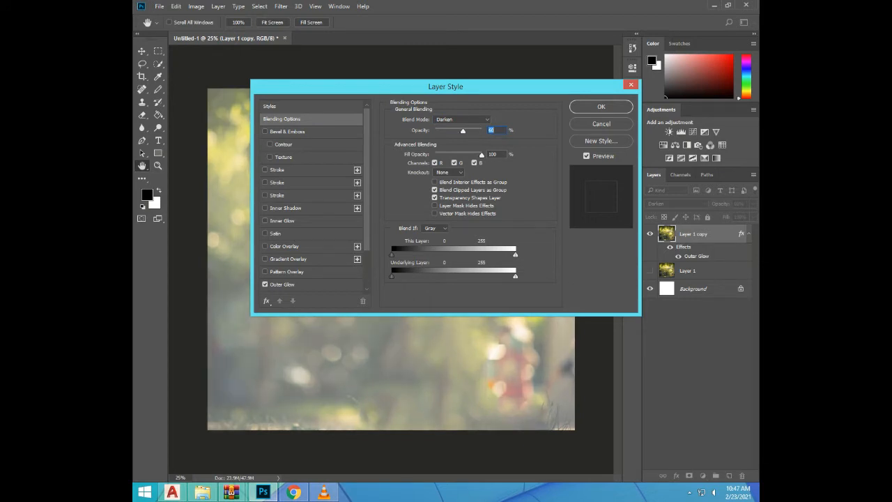
pyautogui.moveTo(481, 154)
pyautogui.mouseDown()
pyautogui.moveTo(454, 154)
pyautogui.moveTo(468, 154)
pyautogui.mouseUp()
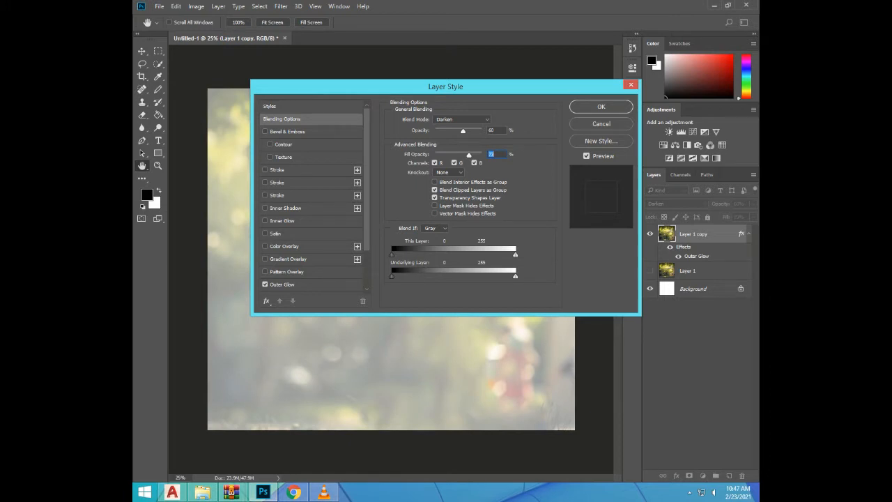
pyautogui.click(449, 172)
pyautogui.click(442, 186)
pyautogui.click(601, 106)
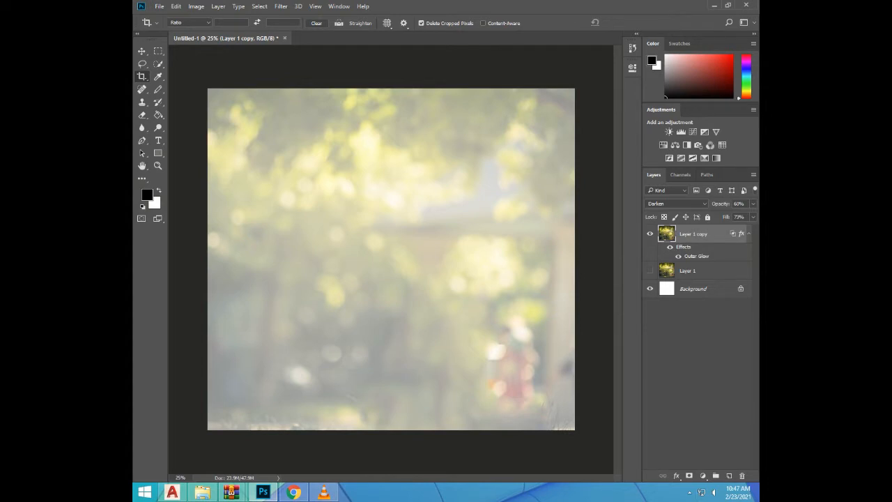
# Make another duplicate of Layer 1
pyautogui.click(703, 271)
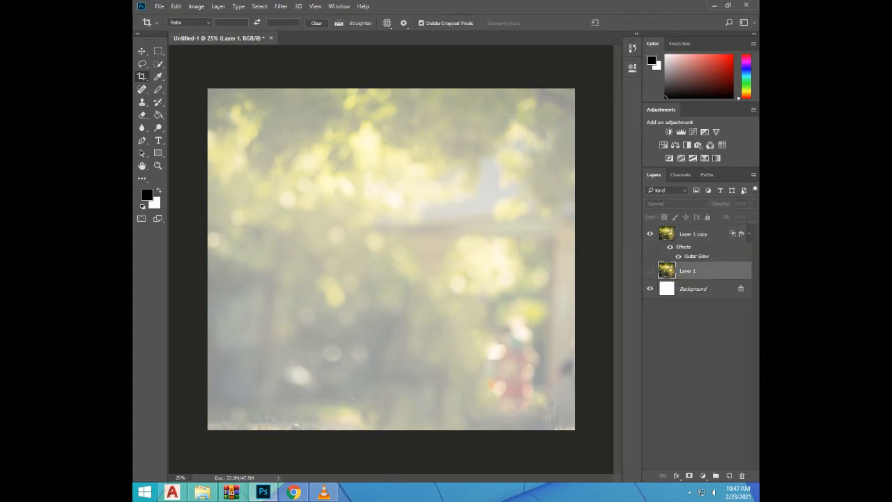
pyautogui.hotkey('ctrl', 'j')
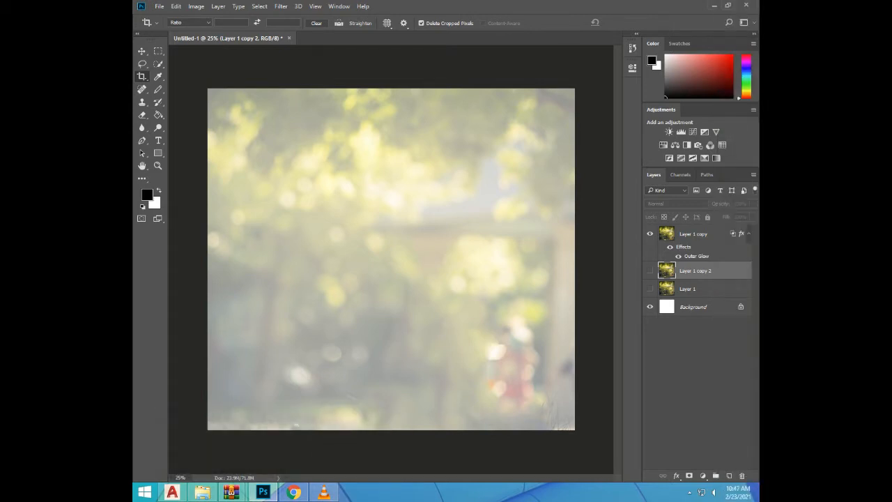
# Hide Layer 1 copy and show the original Layer 1
pyautogui.click(650, 233)
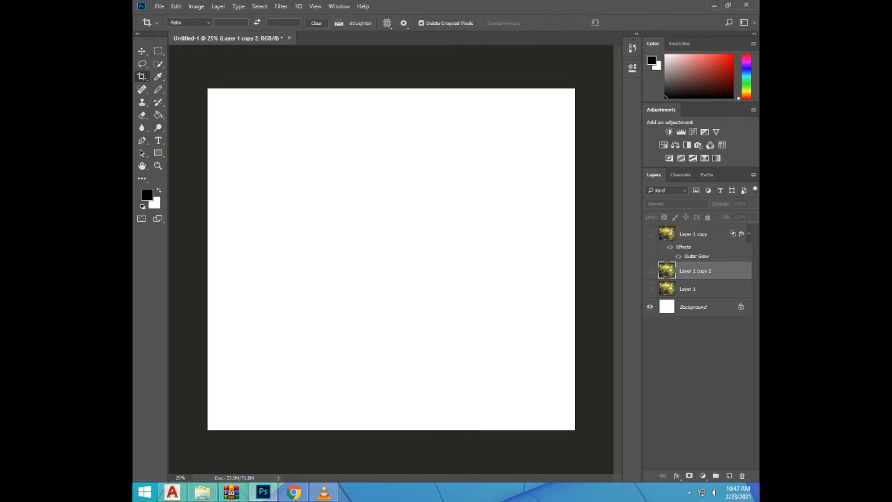
pyautogui.click(697, 288)
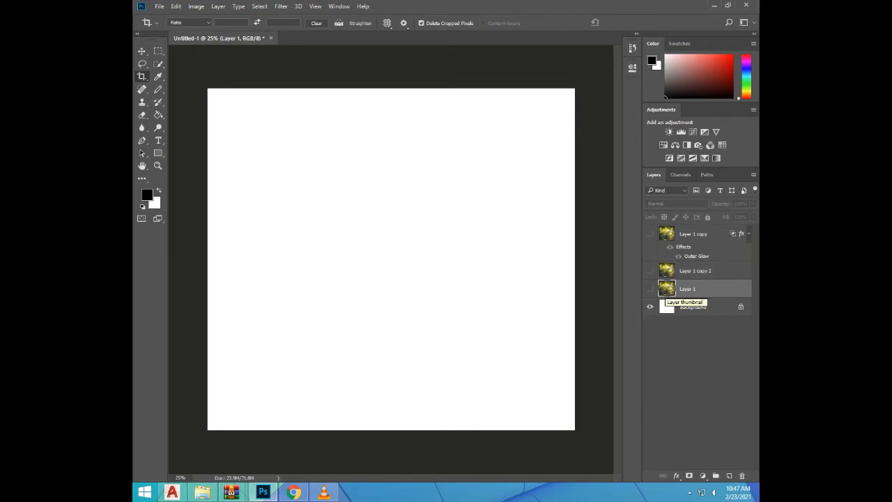
pyautogui.click(649, 289)
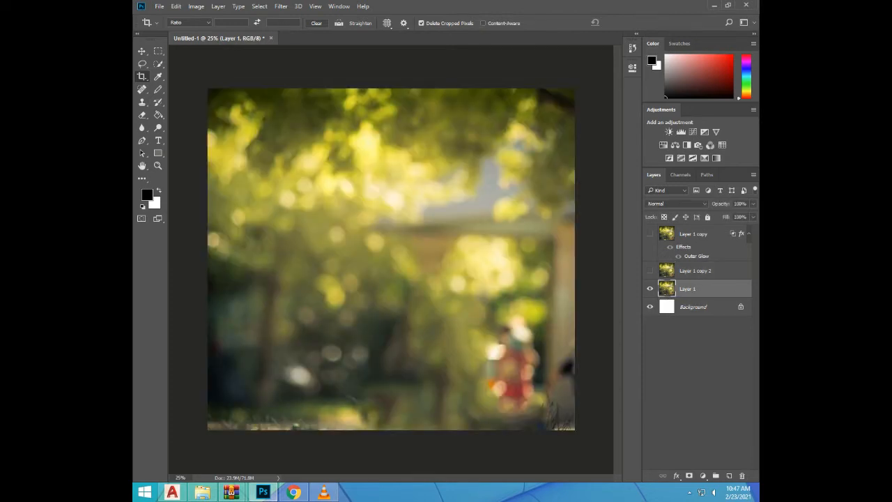
# Delete the hidden Layer 1 copy 2
pyautogui.click(696, 270)
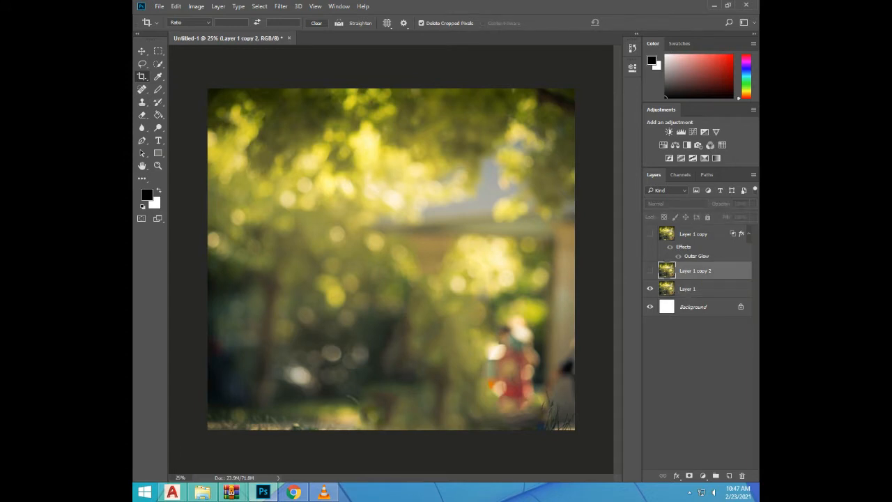
pyautogui.click(742, 475)
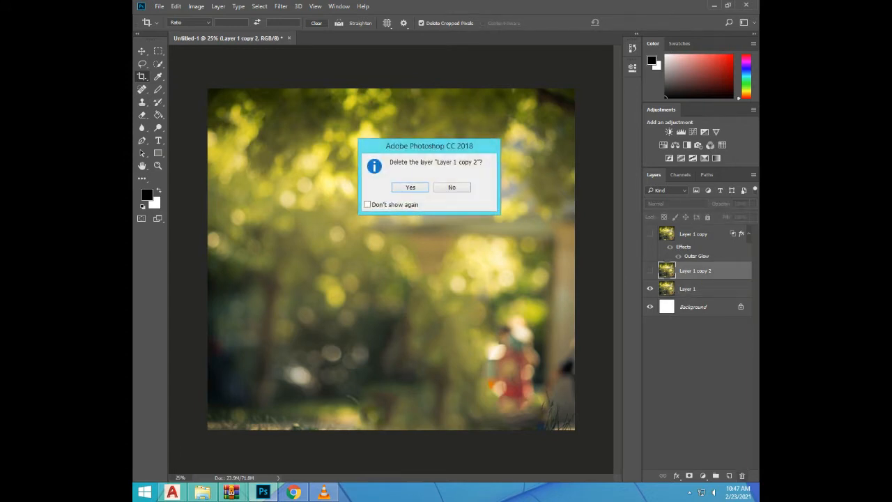
pyautogui.press('Return')
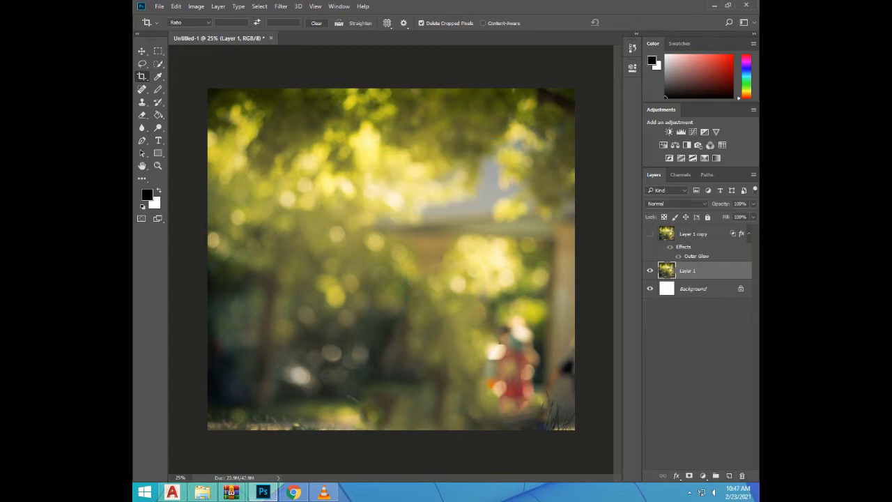
# Duplicate Layer 1 again and hide the original Layer 1
pyautogui.hotkey('ctrl', 'j')
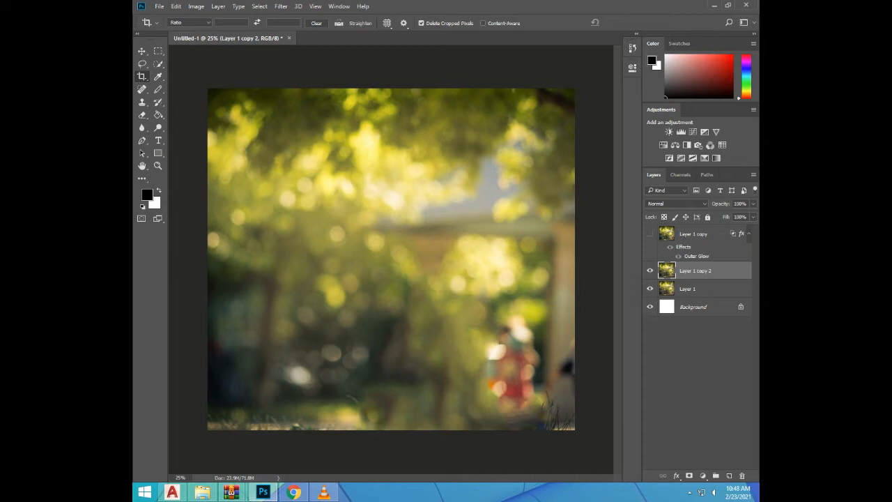
pyautogui.click(650, 289)
# Enable Outer Glow on Layer 1 copy 2, raise the Gray Blend If black point slightly for this layer and to 75 for the underlying layer
pyautogui.doubleClick(725, 270)
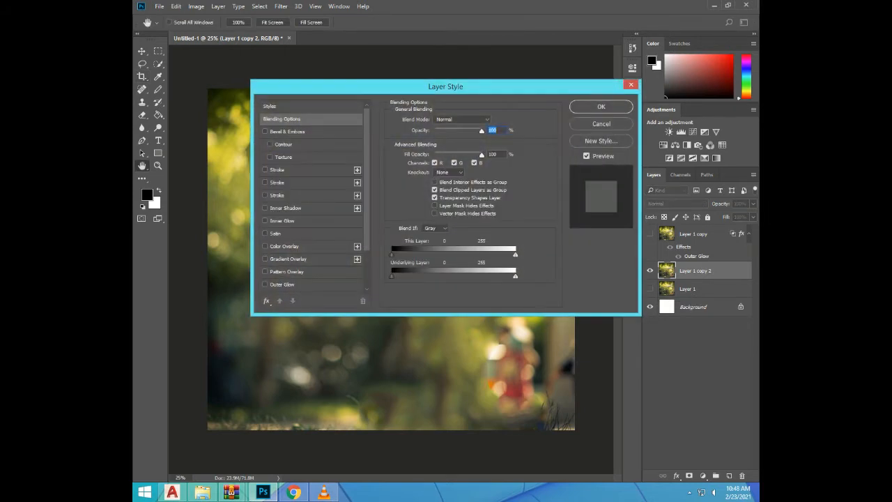
pyautogui.moveTo(445, 87); pyautogui.dragTo(577, 86)
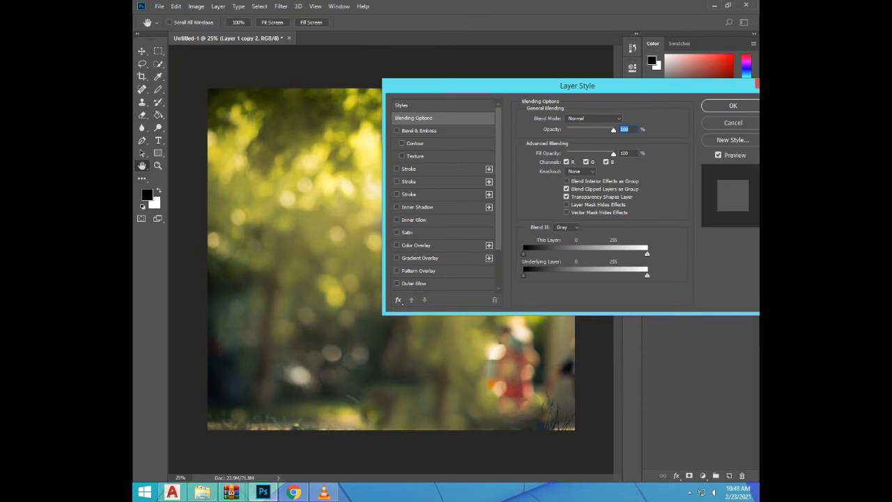
pyautogui.click(397, 284)
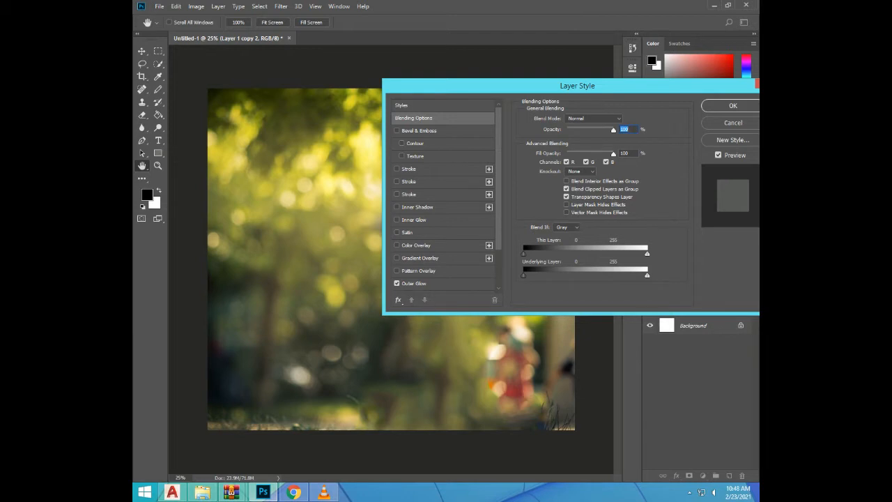
pyautogui.moveTo(524, 276); pyautogui.dragTo(560, 276)
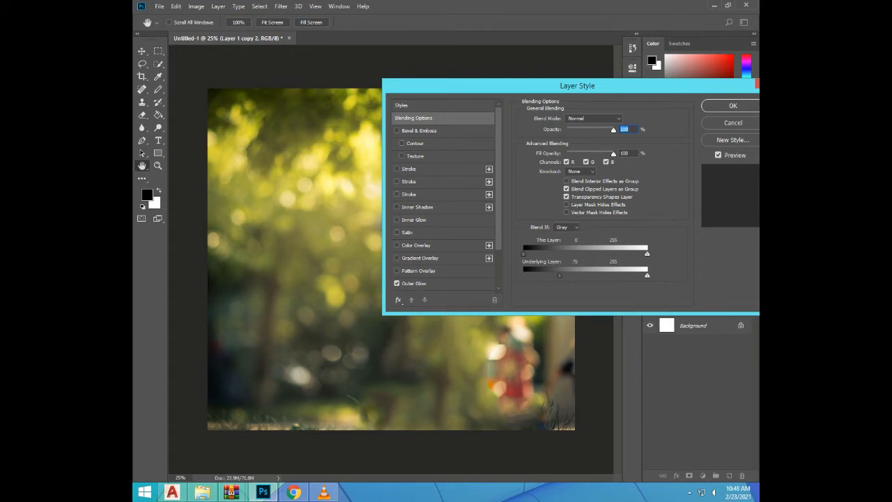
pyautogui.moveTo(524, 253)
pyautogui.mouseDown()
pyautogui.moveTo(564, 253)
pyautogui.moveTo(528, 253)
pyautogui.mouseUp()
# Switch Blend If to the Green channel and set this layer's black point to 47
pyautogui.click(566, 227)
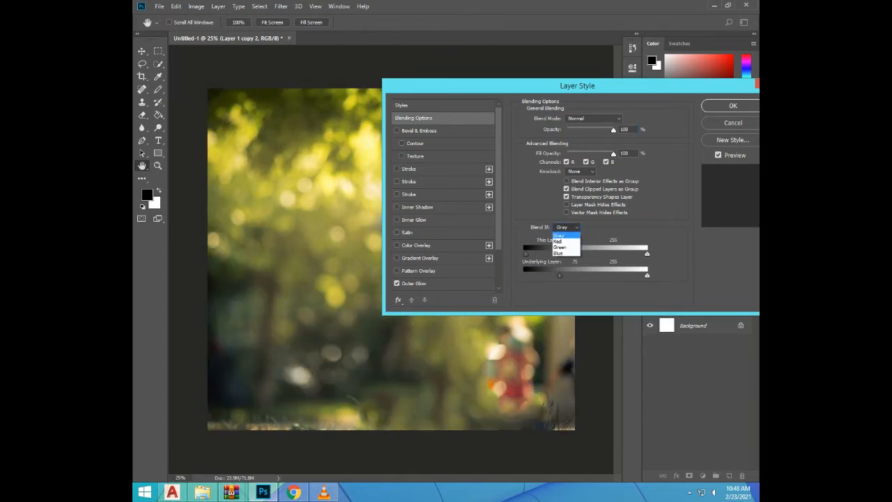
pyautogui.click(560, 246)
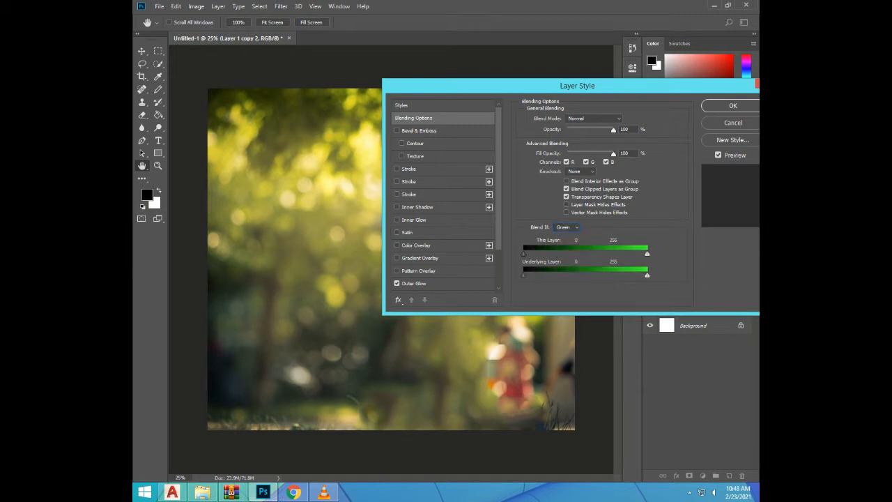
pyautogui.moveTo(524, 253); pyautogui.dragTo(546, 253)
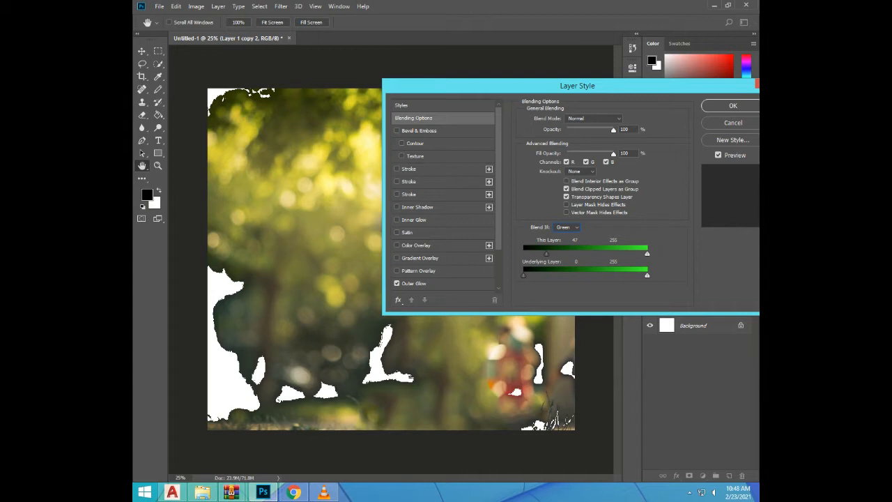
# Set the layer's knockout to Deep and its blend mode to Soft Light
pyautogui.click(580, 171)
pyautogui.click(572, 192)
pyautogui.click(594, 119)
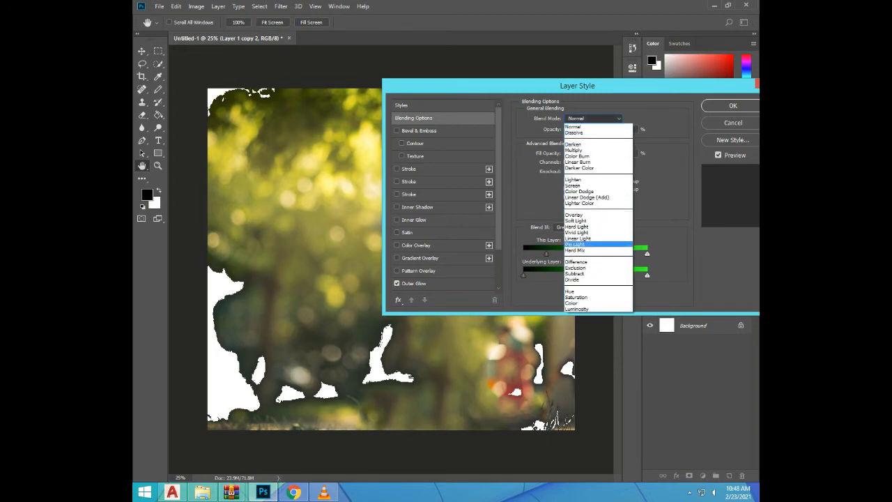
pyautogui.click(576, 220)
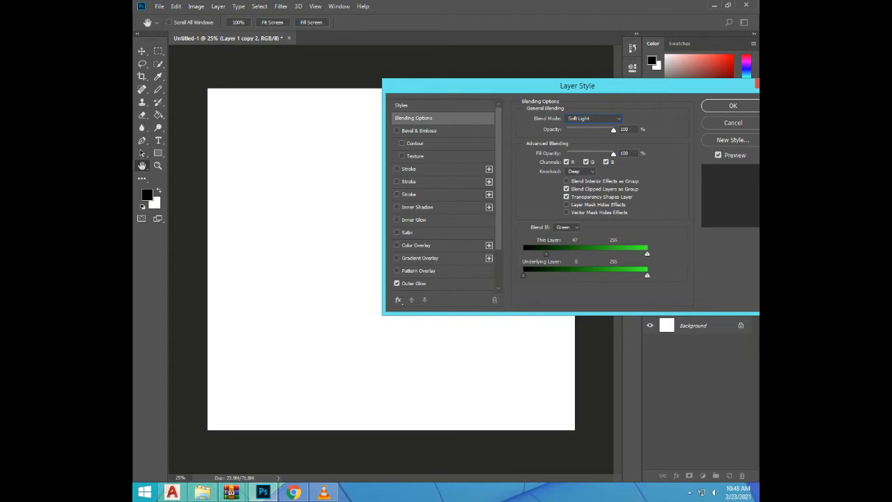
# Set opacity to 28%, fill opacity to 38% and blend mode to Multiply, with layer and vector masks hiding effects
pyautogui.moveTo(614, 130); pyautogui.dragTo(584, 154)
pyautogui.click(593, 119)
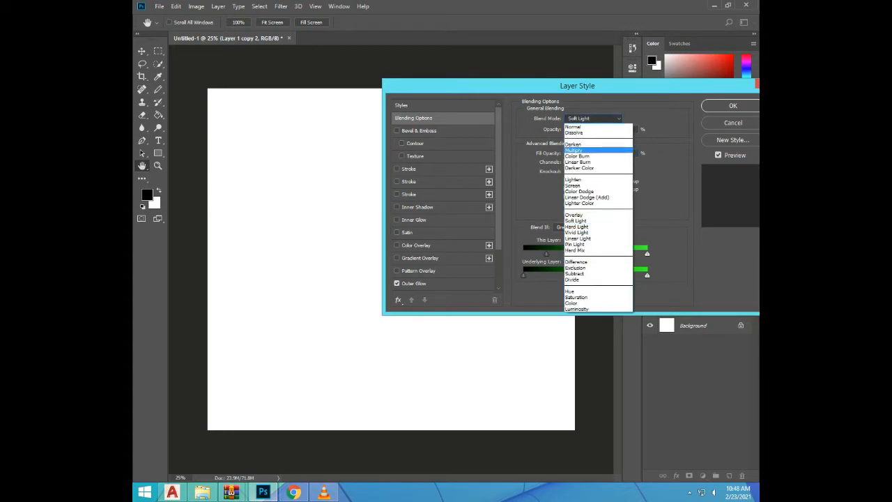
pyautogui.click(575, 151)
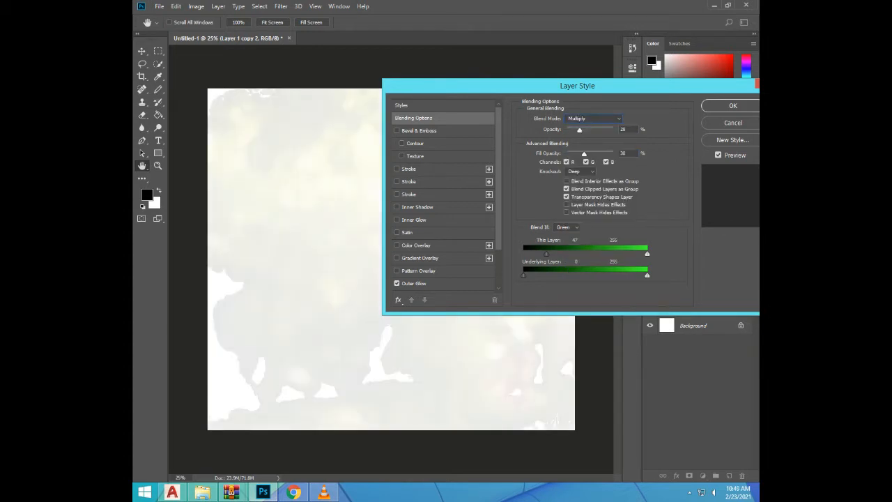
pyautogui.click(566, 212)
pyautogui.click(566, 204)
# Switch Blend If to the Blue channel, set this layer's black point to 108, and apply the layer style
pyautogui.click(566, 227)
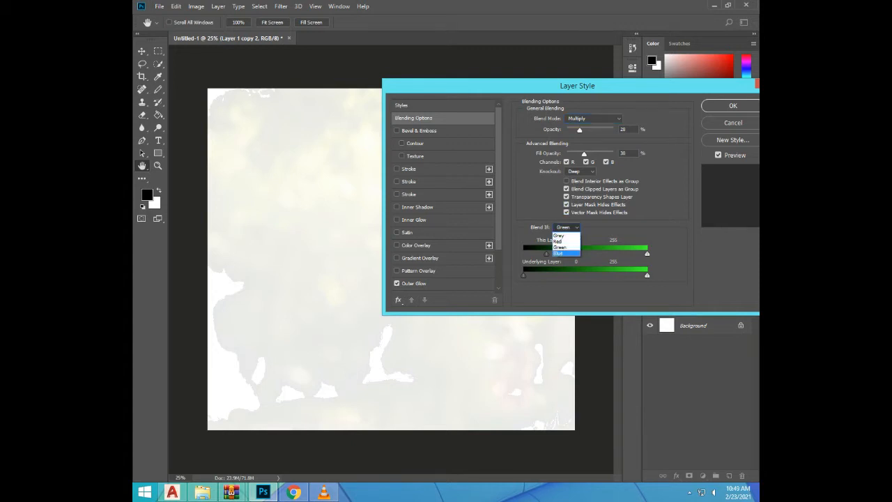
pyautogui.click(562, 253)
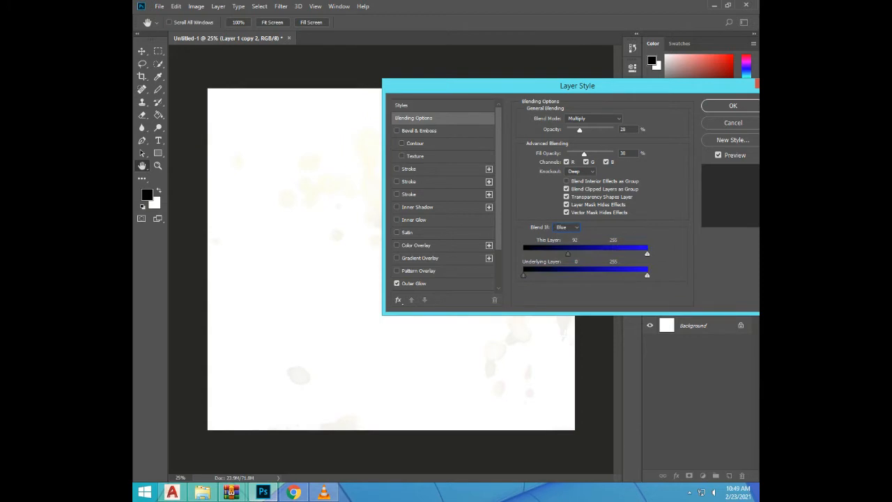
pyautogui.moveTo(567, 254); pyautogui.dragTo(575, 253)
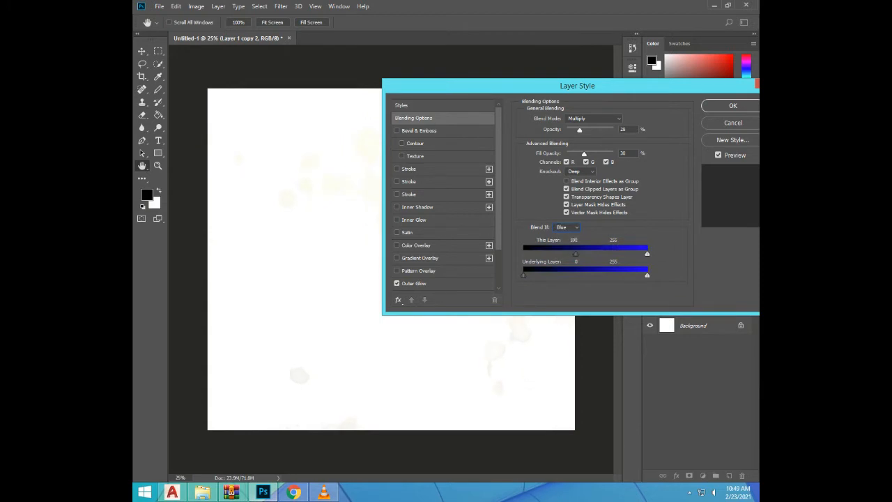
pyautogui.scroll(-3, 443, 202)
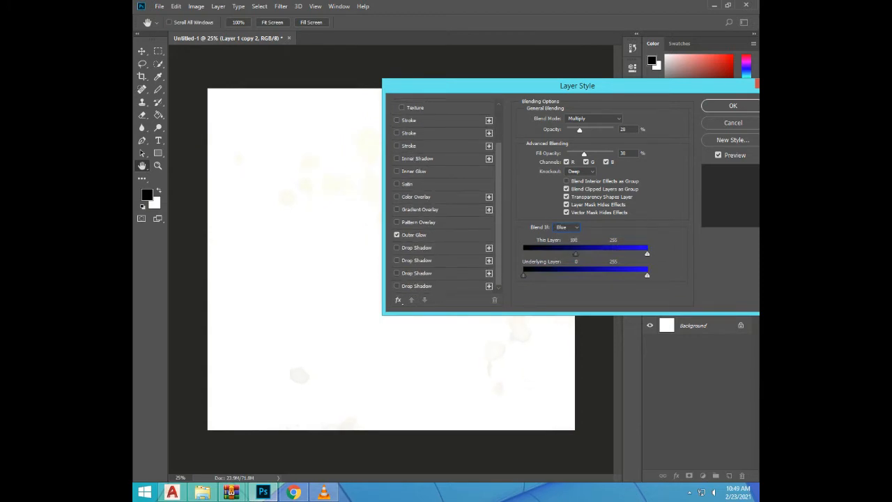
pyautogui.moveTo(577, 86); pyautogui.dragTo(528, 126)
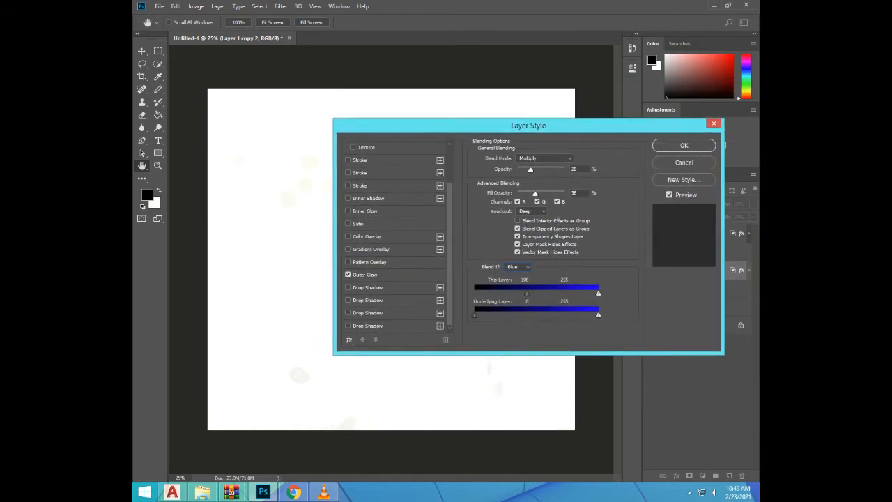
pyautogui.click(684, 145)
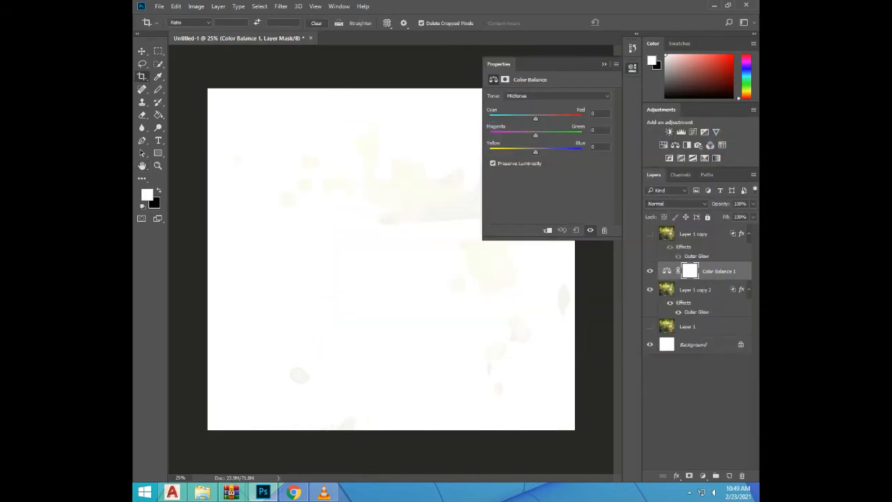
# Undo the Color Balance adjustment layer and the layer style applied to Layer 1 copy 2
pyautogui.hotkey('ctrl', 'alt', 'z')
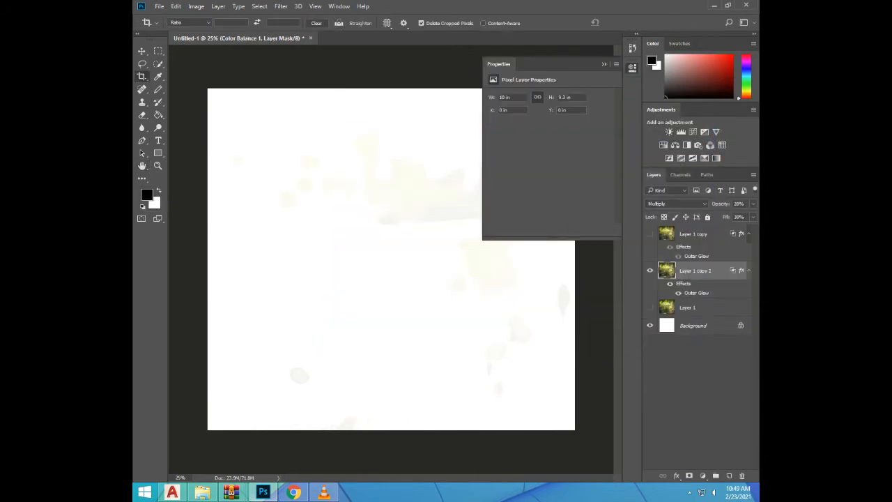
pyautogui.hotkey('ctrl', 'alt', 'z')
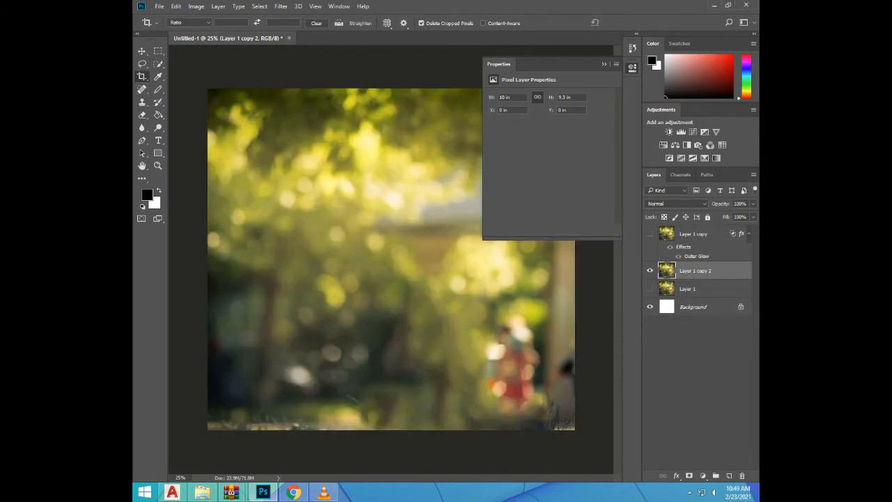
# Enable Gradient Overlay on Layer 1 copy 2 and set opacity to 43%, fill opacity to 46% and blend mode to Multiply
pyautogui.doubleClick(728, 270)
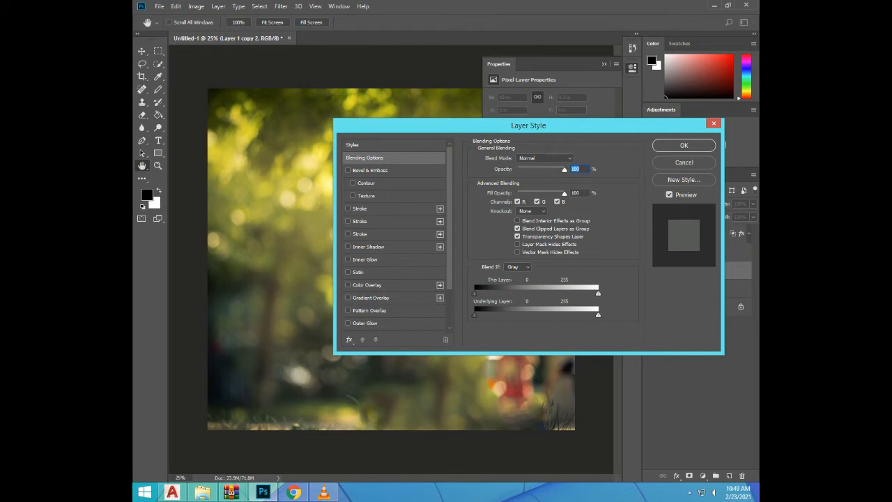
pyautogui.click(348, 298)
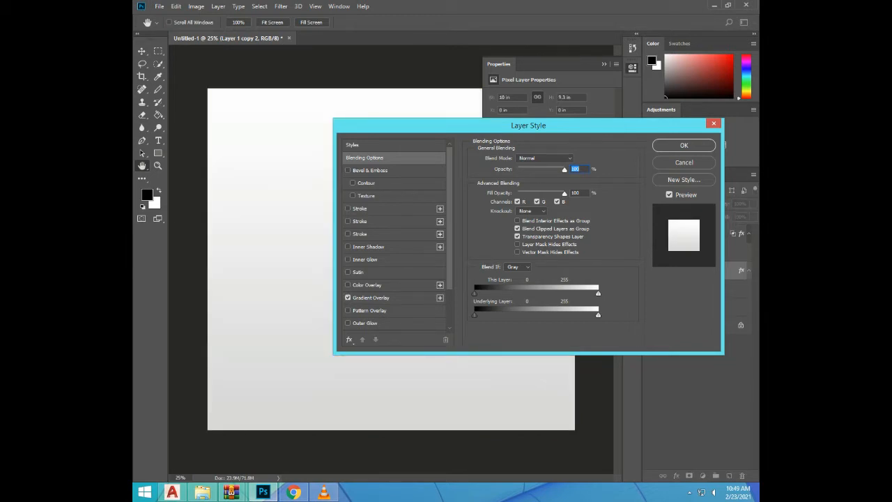
pyautogui.moveTo(565, 171); pyautogui.dragTo(539, 194)
pyautogui.click(549, 158)
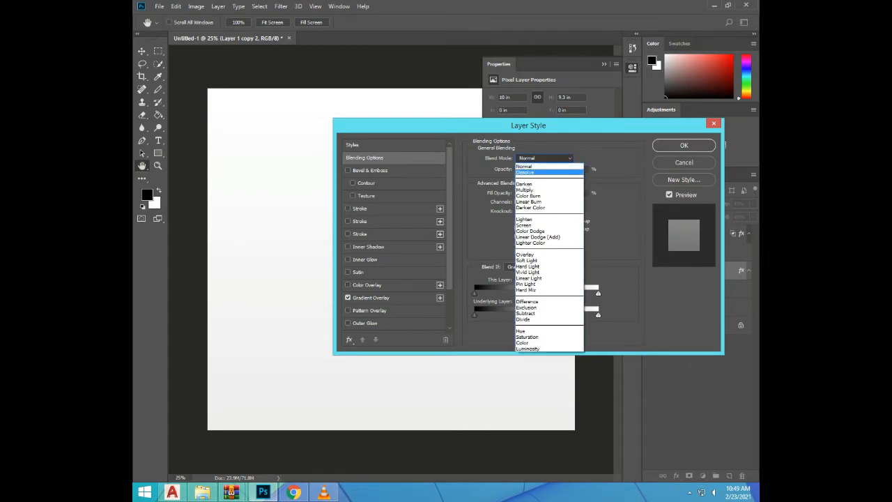
pyautogui.click(526, 190)
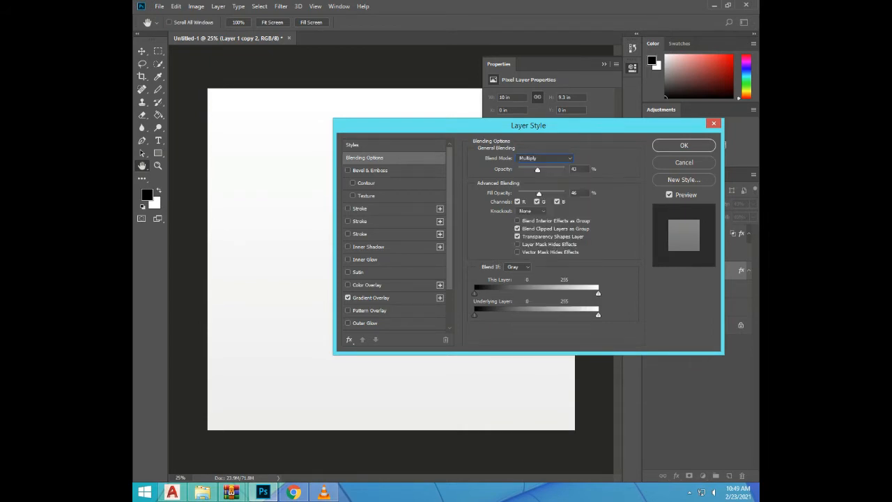
# Set fill opacity to 34% and the Gray Blend If black points to 110 for this layer and 118 for the underlying layer
pyautogui.moveTo(539, 194)
pyautogui.mouseDown()
pyautogui.moveTo(547, 194)
pyautogui.moveTo(534, 194)
pyautogui.mouseUp()
pyautogui.moveTo(475, 293); pyautogui.dragTo(528, 293)
pyautogui.moveTo(475, 315); pyautogui.dragTo(532, 315)
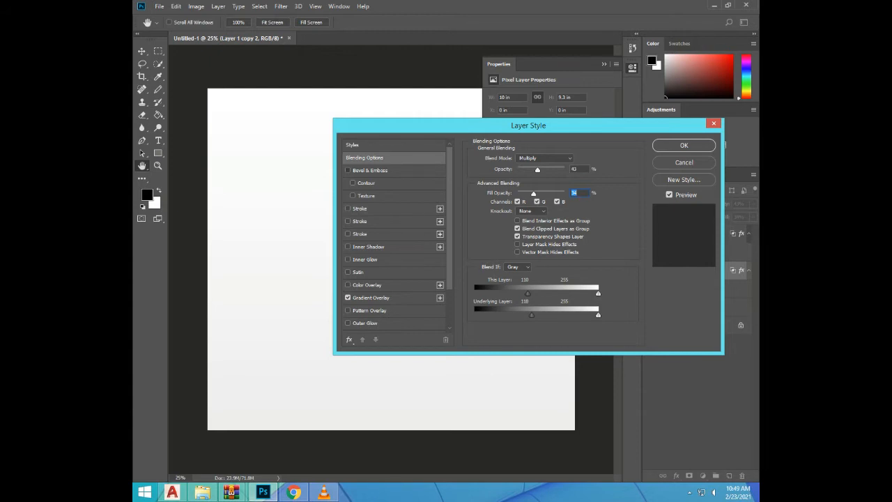
# Enable the Bevel & Emboss, Pattern Overlay, Color Overlay, Satin and Inner Glow effects
pyautogui.click(347, 171)
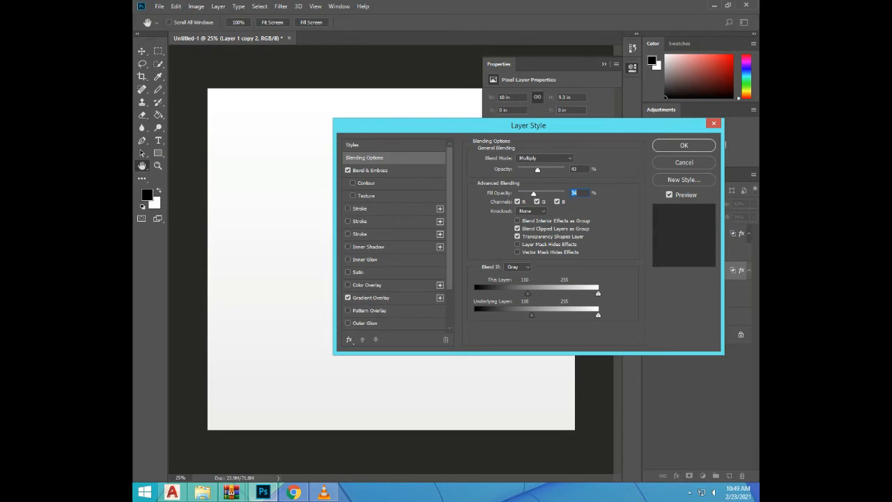
pyautogui.click(347, 311)
pyautogui.click(348, 286)
pyautogui.click(348, 272)
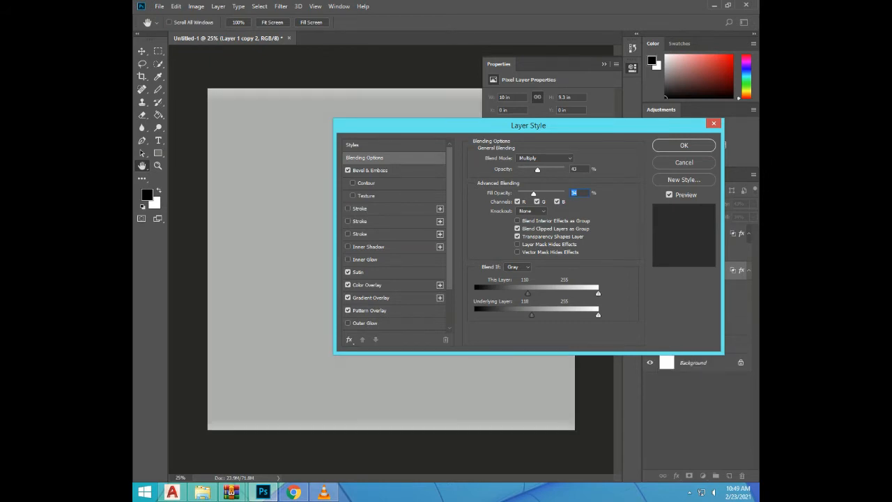
pyautogui.click(348, 259)
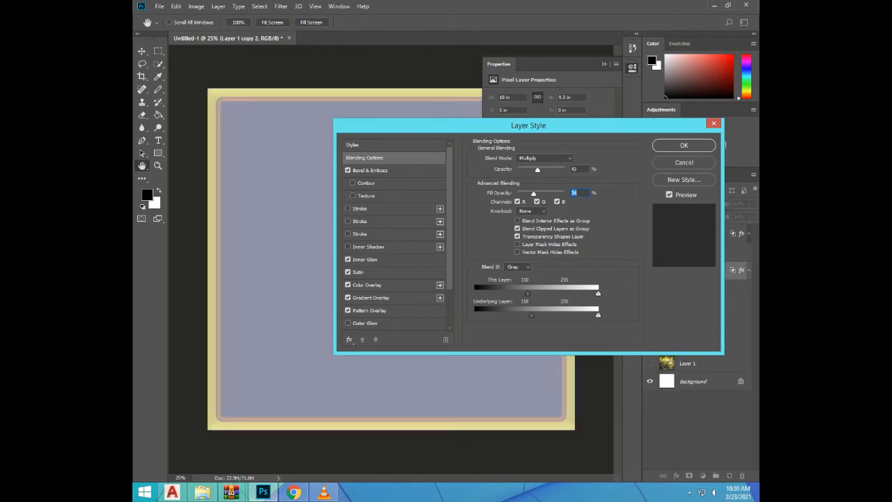
# Enable the third Stroke effect, add another stroke instance, and set the selected stroke's color to 993333
pyautogui.click(348, 234)
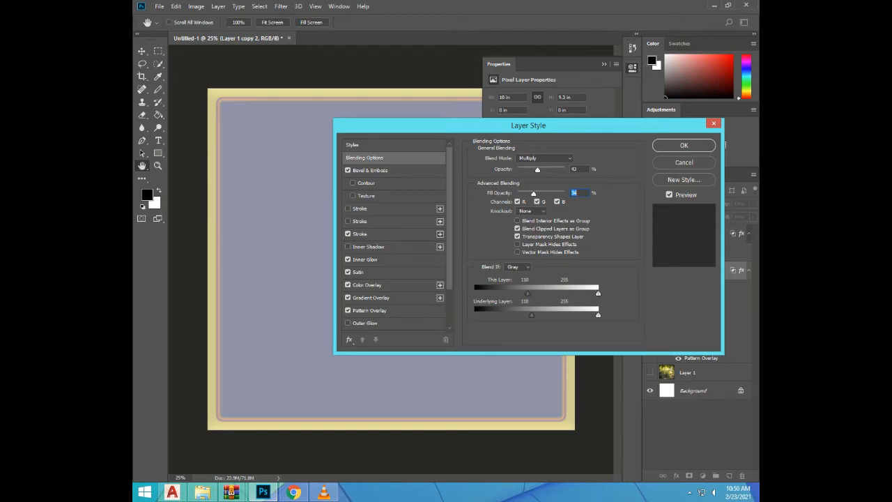
pyautogui.click(440, 234)
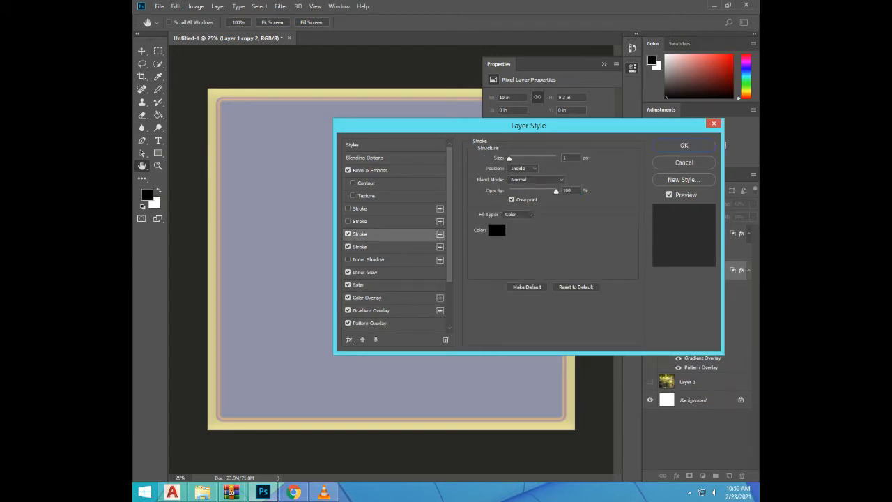
pyautogui.click(497, 230)
pyautogui.moveTo(501, 242); pyautogui.dragTo(606, 206)
pyautogui.moveTo(586, 221); pyautogui.dragTo(557, 249)
pyautogui.click(565, 231)
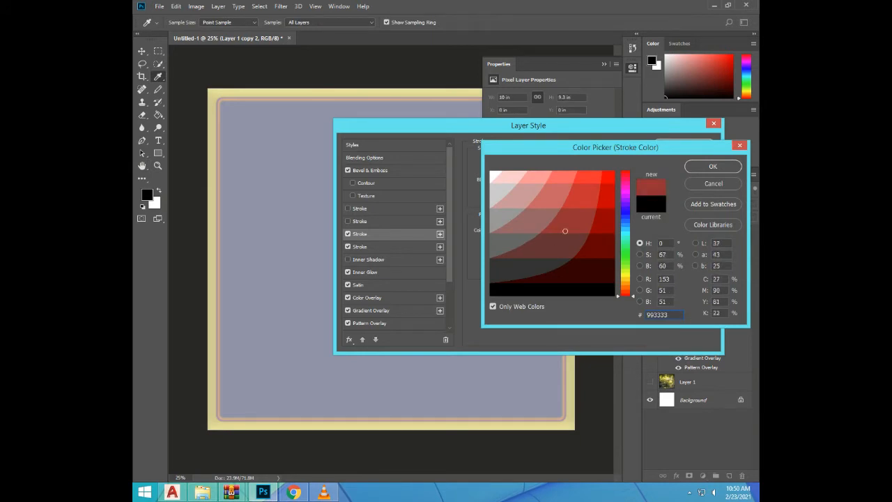
pyautogui.click(713, 166)
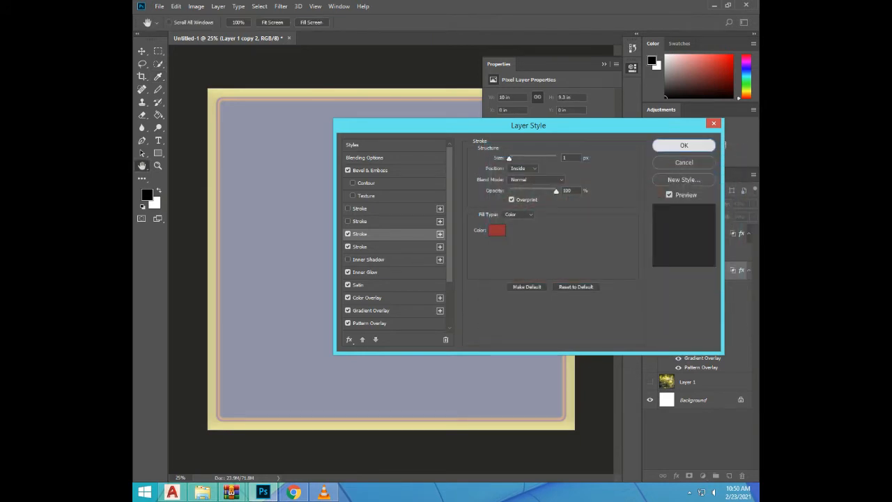
# Apply the layer style, switch to the Move tool and collapse the layer's Properties
pyautogui.click(684, 145)
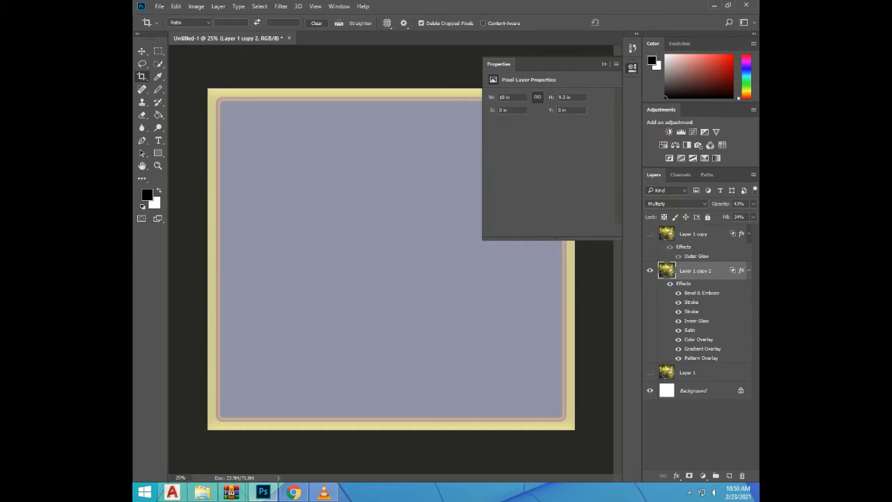
pyautogui.press('v')
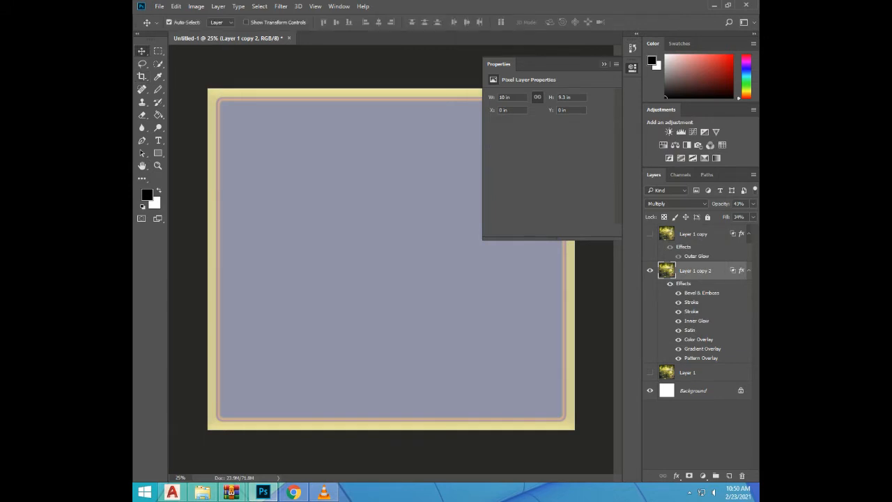
pyautogui.click(633, 68)
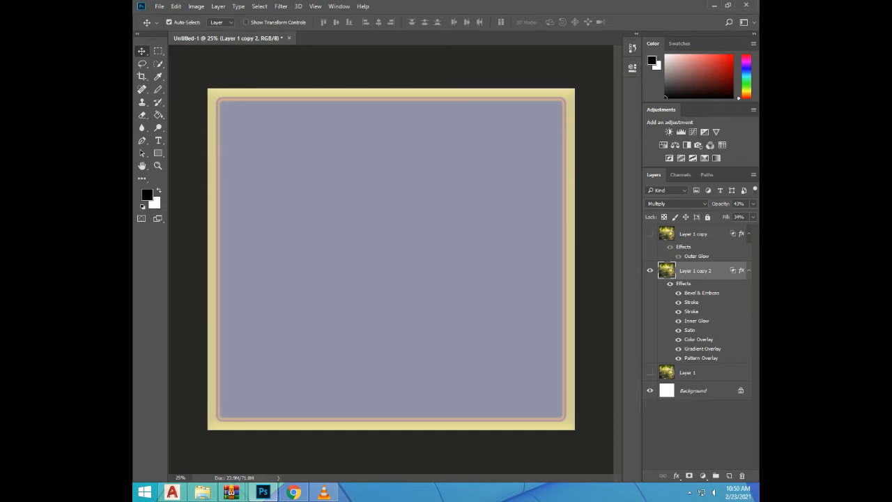
pyautogui.moveTo(428, 244)
pyautogui.mouseDown()
pyautogui.moveTo(427, 232)
pyautogui.moveTo(421, 286)
pyautogui.moveTo(425, 252)
pyautogui.mouseUp()
pyautogui.rightClick(424, 280)
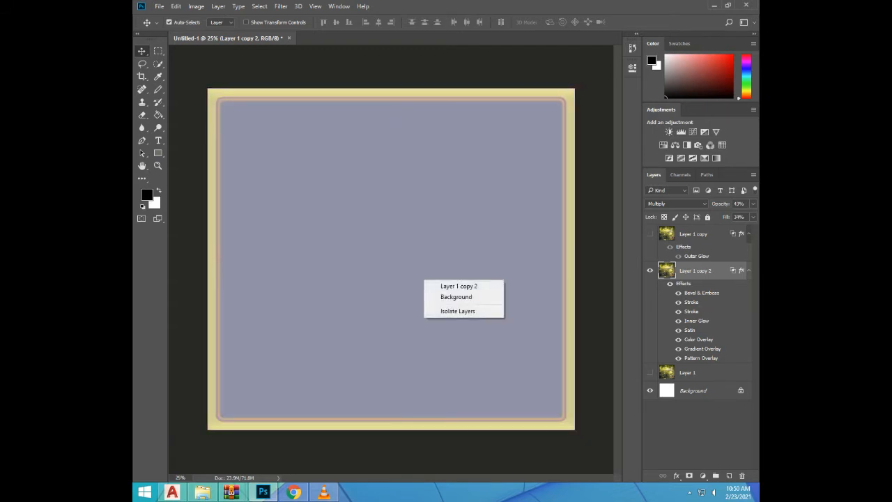
pyautogui.click(456, 297)
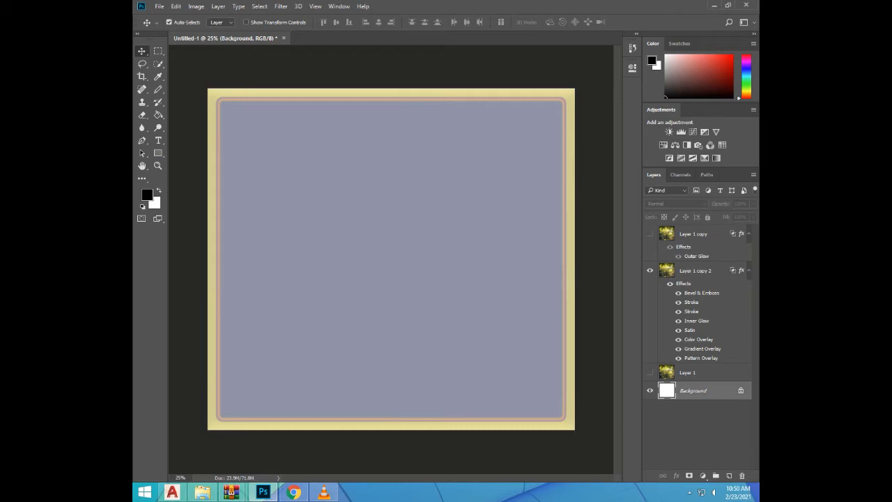
# Set the blending options of Layer 1 copy 2 to 65% opacity and 49% fill opacity
pyautogui.click(696, 271)
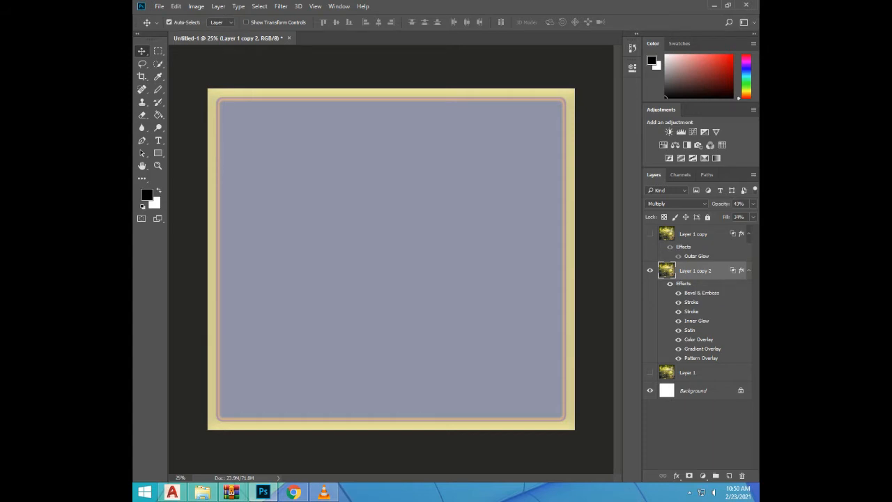
pyautogui.doubleClick(721, 270)
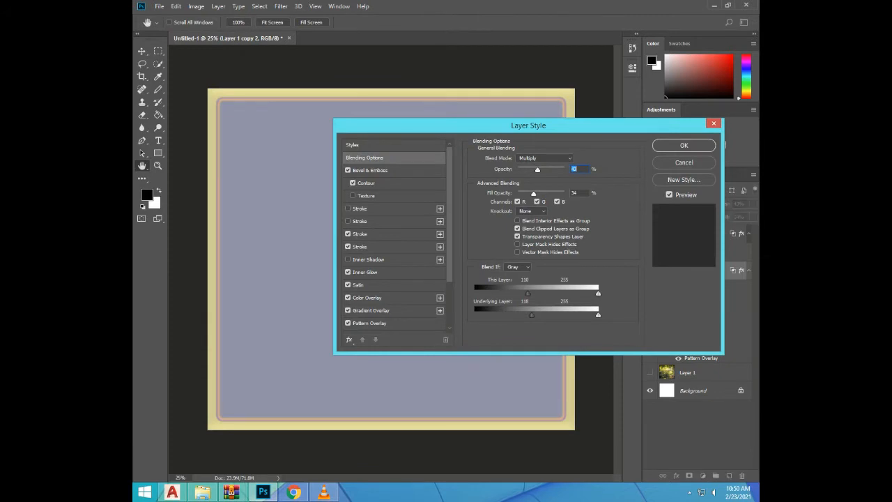
pyautogui.moveTo(538, 170); pyautogui.dragTo(540, 194)
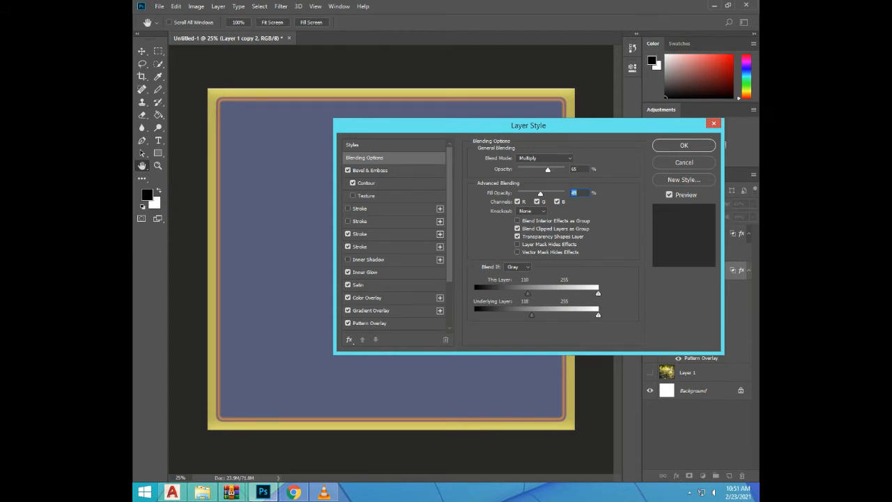
# Raise the Green Blend If black points for both this layer and the underlying layer, and apply the style
pyautogui.click(517, 267)
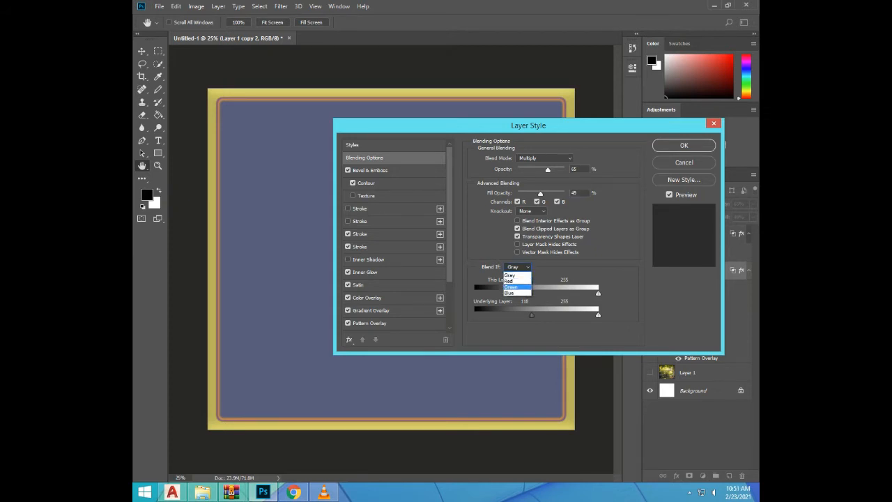
pyautogui.click(511, 287)
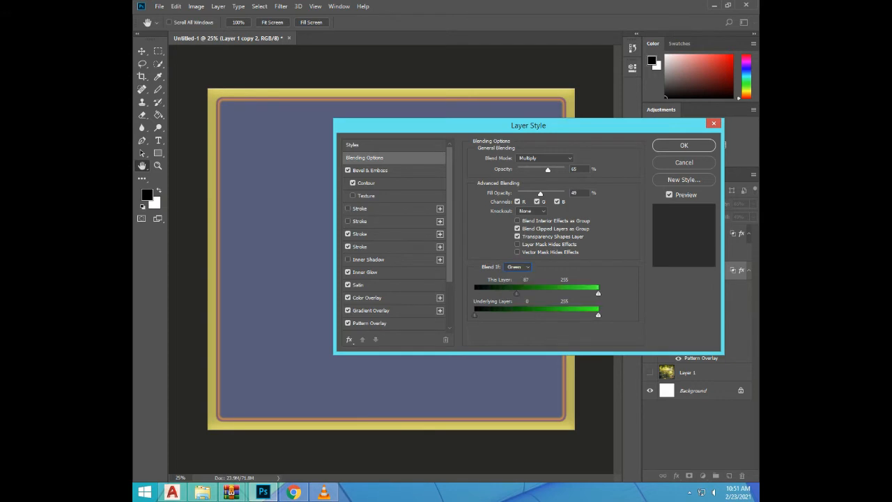
pyautogui.moveTo(517, 292); pyautogui.dragTo(528, 293)
pyautogui.moveTo(474, 315); pyautogui.dragTo(529, 315)
pyautogui.press('Return')
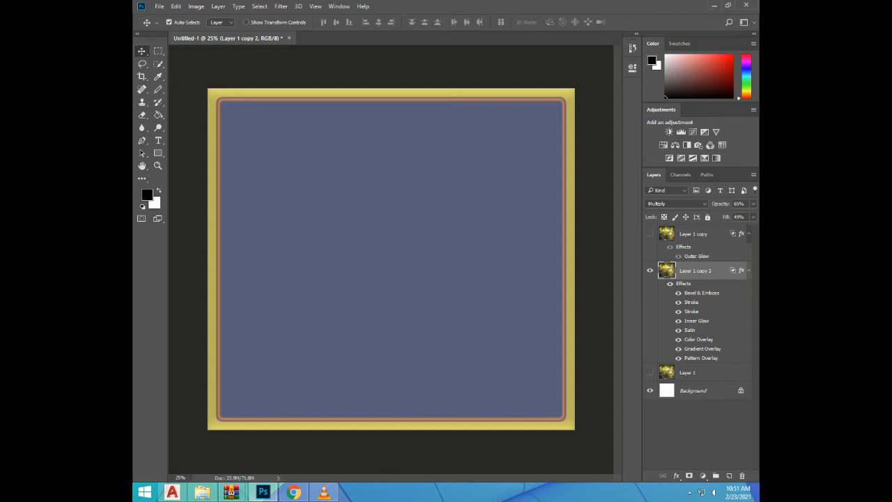
# Enable Texture in the Bevel & Emboss effect of Layer 1 copy 2, with size 90 px and soften 7 px
pyautogui.doubleClick(702, 293)
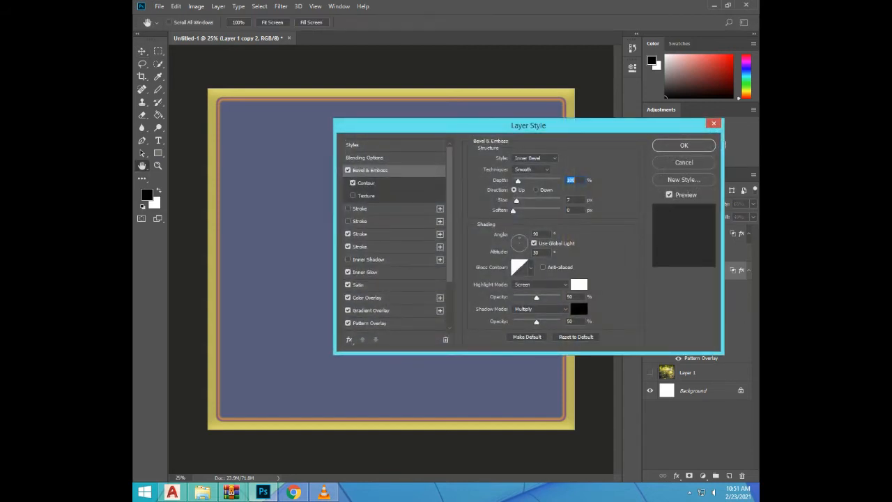
pyautogui.moveTo(557, 126); pyautogui.dragTo(650, 117)
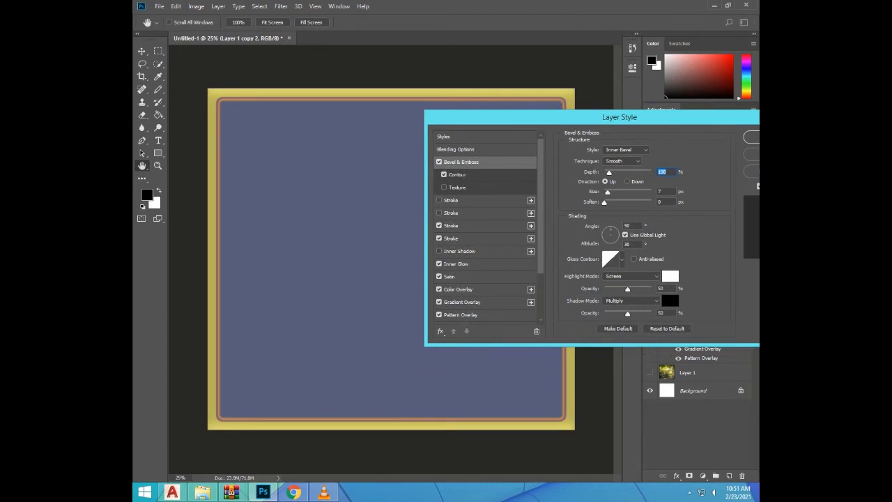
pyautogui.click(444, 187)
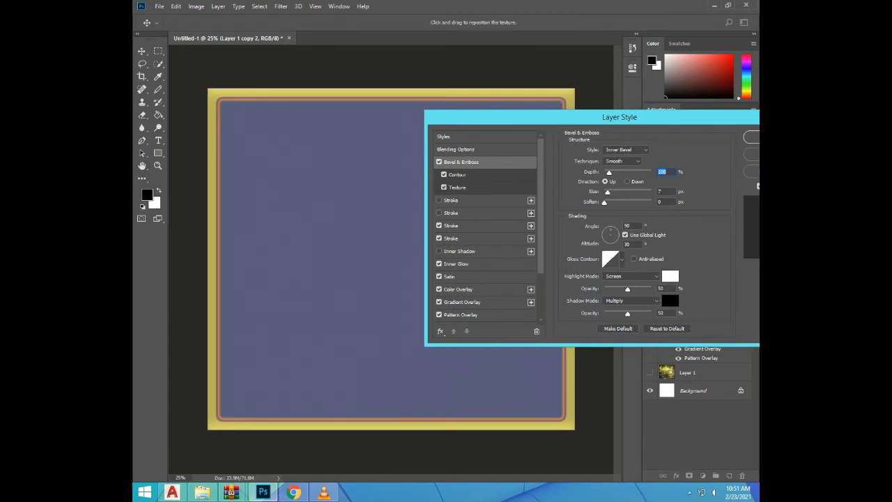
pyautogui.press('Tab')
pyautogui.write('90')
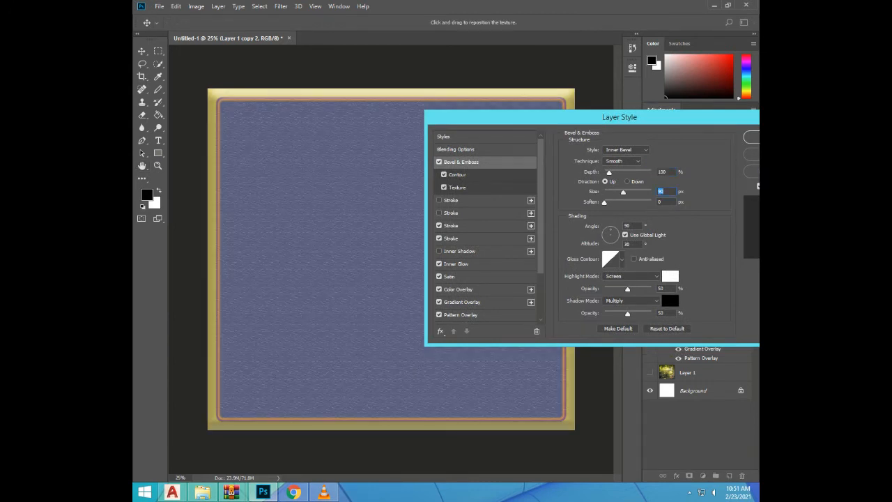
pyautogui.press('Tab')
pyautogui.write('7')
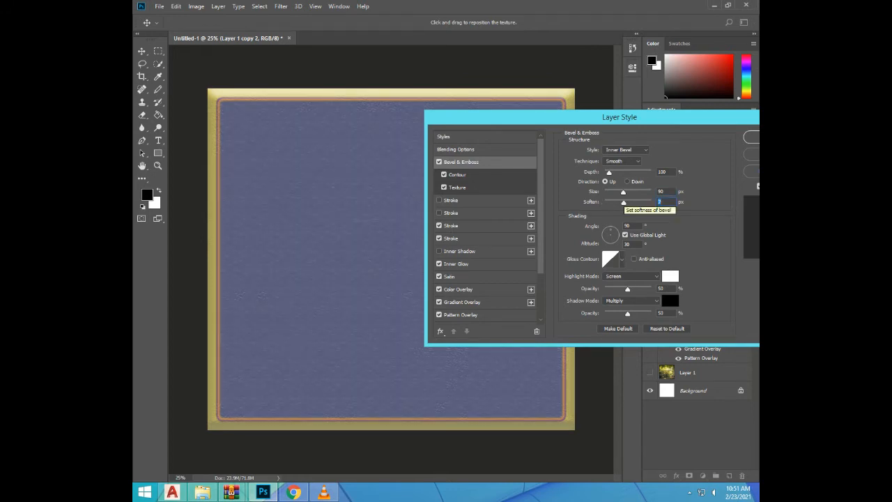
# Change the bevel style to Emboss with depth 355%, direction Down, size 147 px and soften 10 px
pyautogui.click(626, 149)
pyautogui.press('Down')
pyautogui.press('Down')
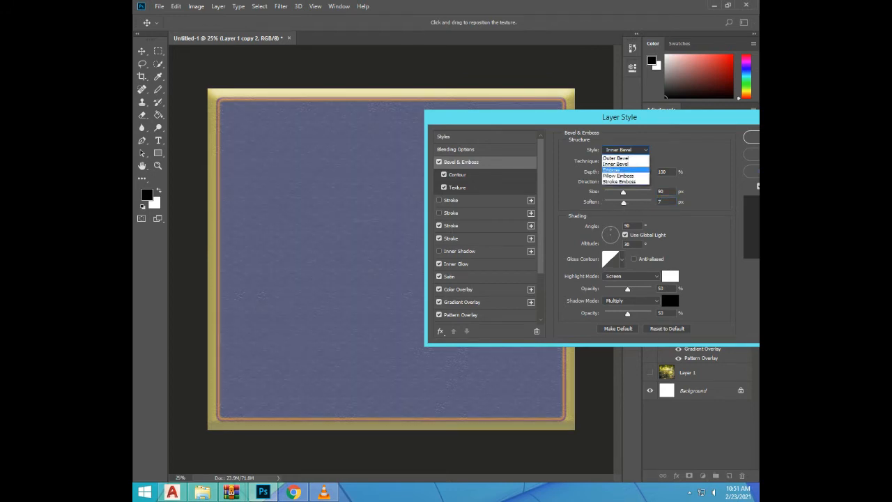
pyautogui.press('Up')
pyautogui.press('Return')
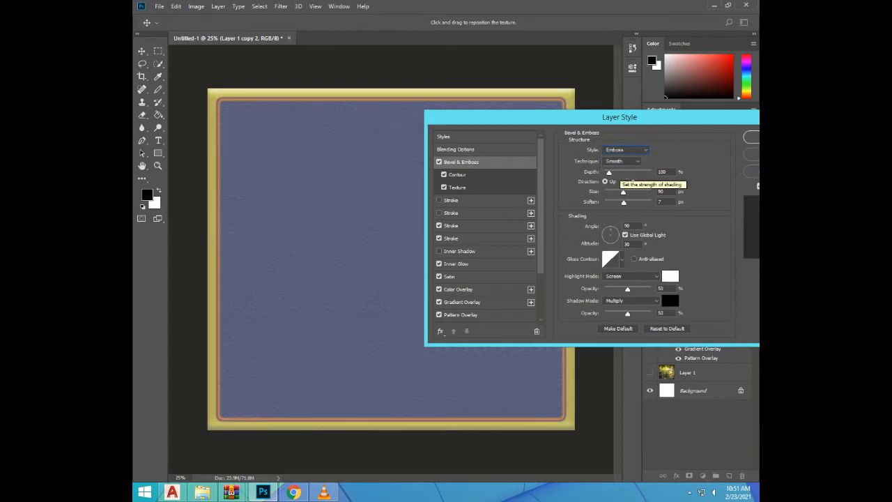
pyautogui.click(620, 172)
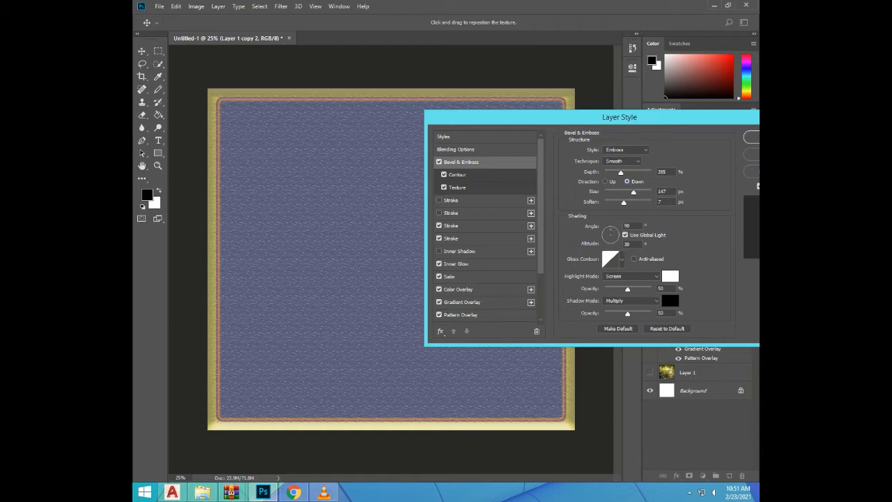
pyautogui.moveTo(624, 202); pyautogui.dragTo(633, 203)
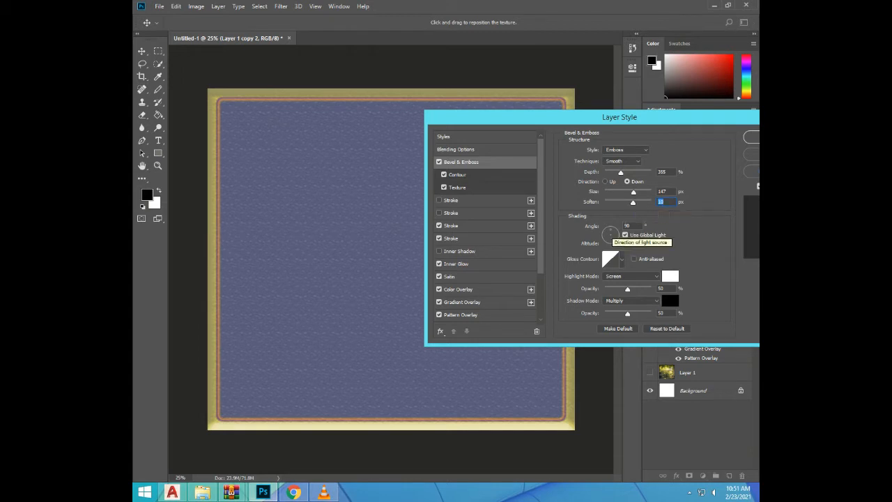
# Apply the double-ring gloss contour to the bevel shading and enable anti-aliasing
pyautogui.click(621, 260)
pyautogui.click(596, 299)
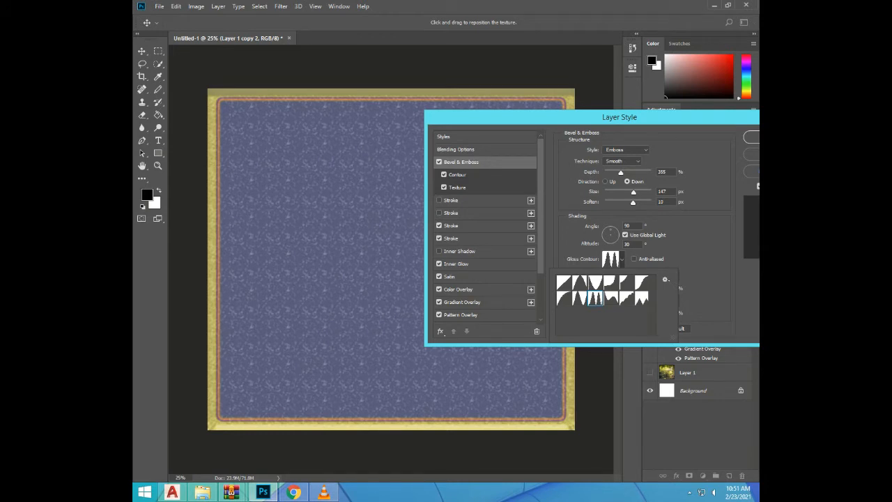
pyautogui.click(634, 260)
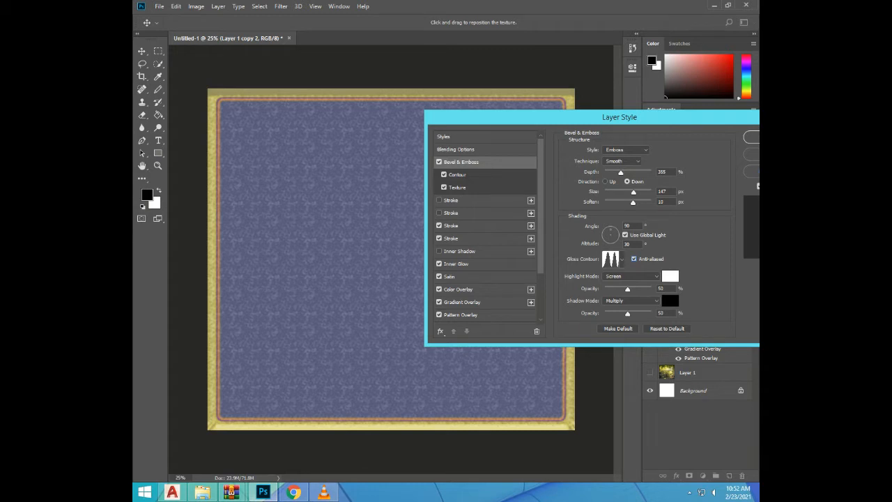
# Try Soft Light as the bevel's highlight mode, reduce soften to 7 px, and set the highlight mode to Multiply
pyautogui.click(654, 276)
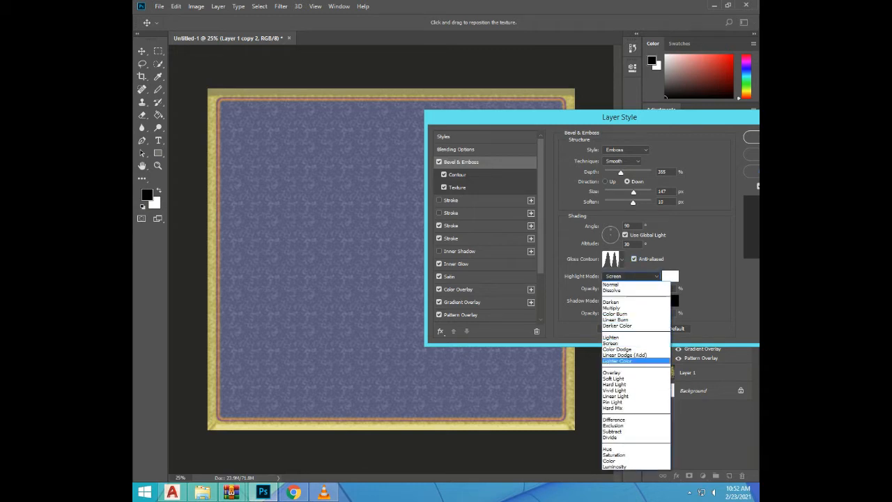
pyautogui.click(617, 379)
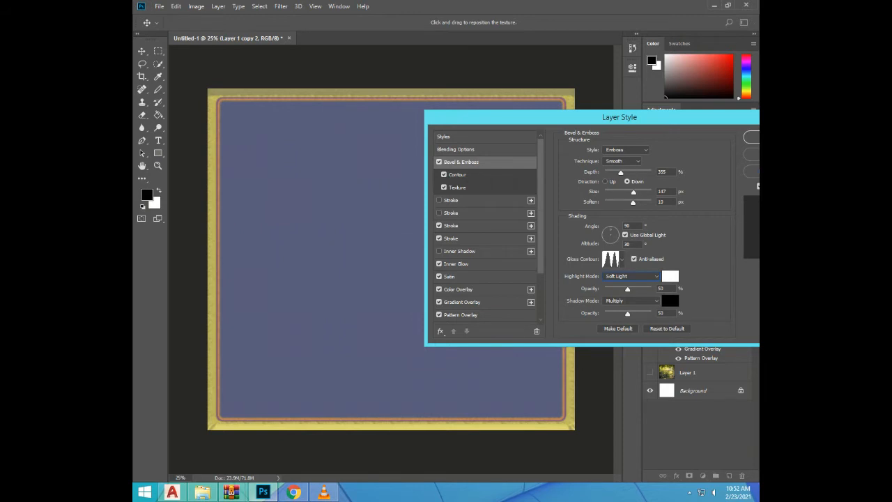
pyautogui.moveTo(633, 203); pyautogui.dragTo(625, 203)
pyautogui.click(649, 276)
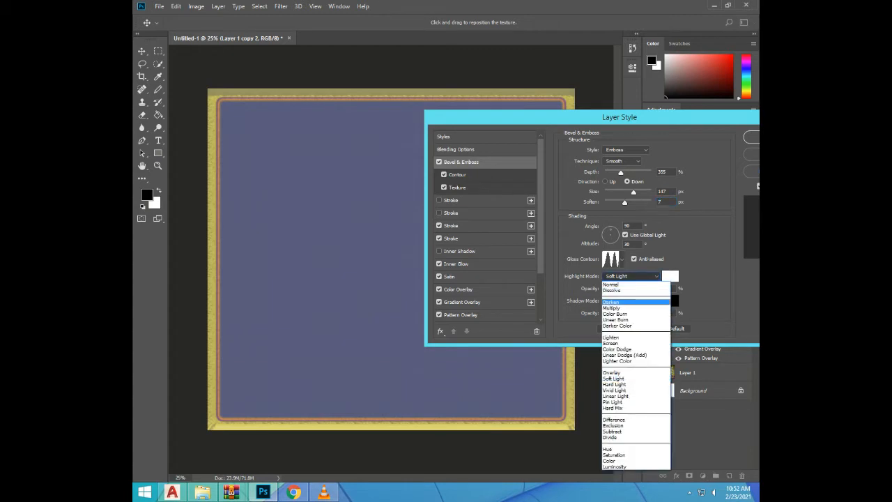
pyautogui.click(624, 308)
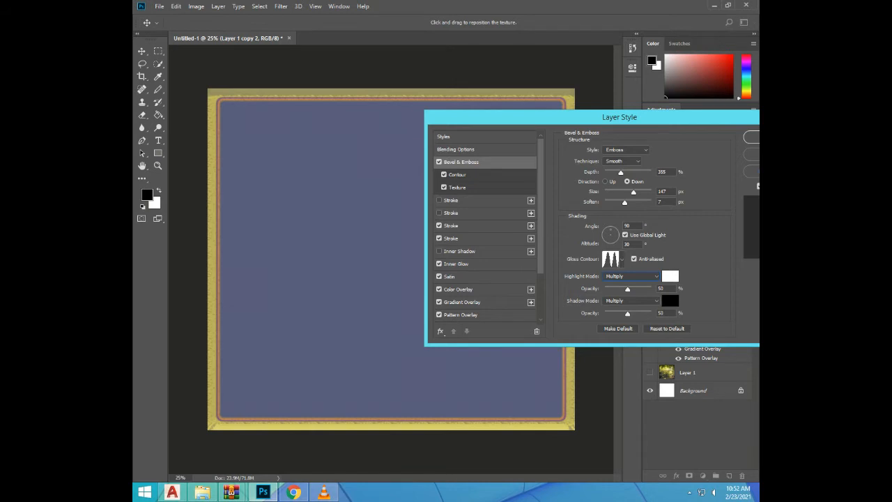
# Set the bevel's shadow mode to Dissolve with 38% opacity and reapply the double-ring gloss contour
pyautogui.moveTo(627, 313); pyautogui.dragTo(639, 313)
pyautogui.click(648, 301)
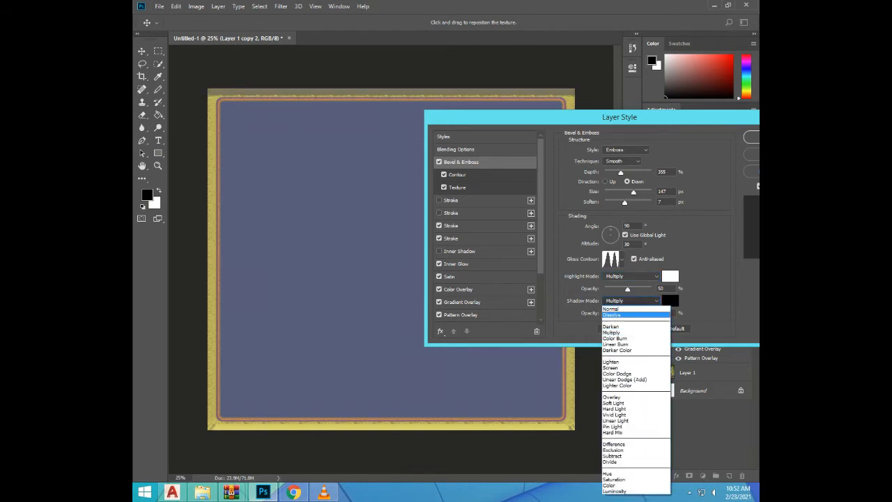
pyautogui.click(613, 314)
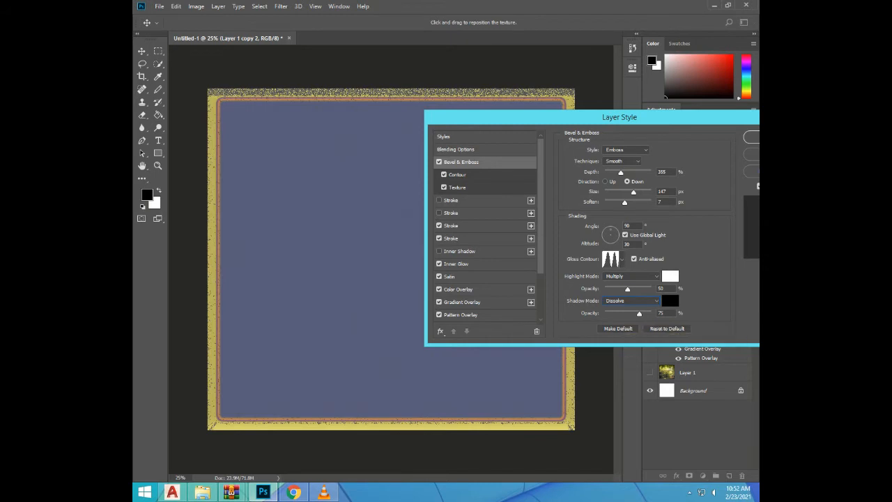
pyautogui.click(622, 314)
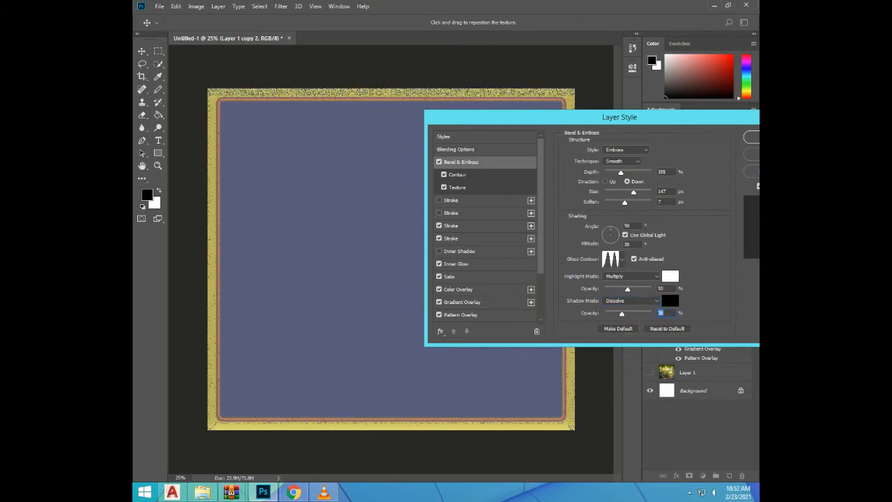
pyautogui.click(622, 259)
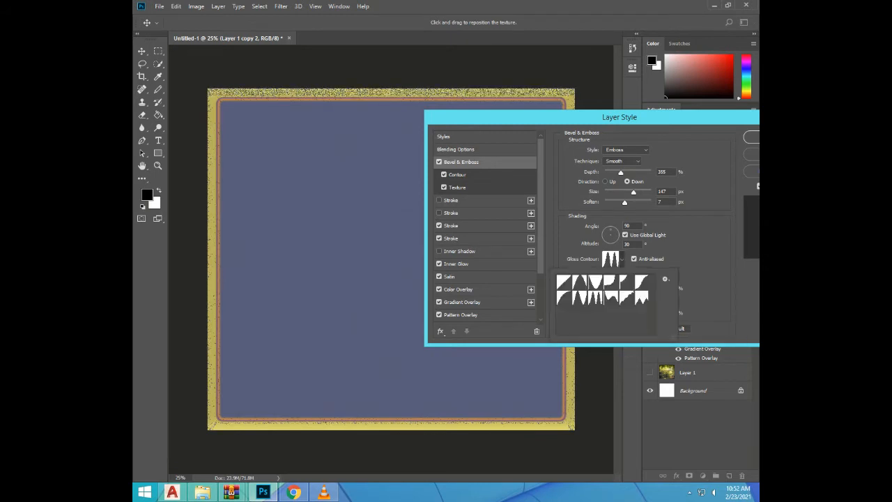
pyautogui.doubleClick(595, 297)
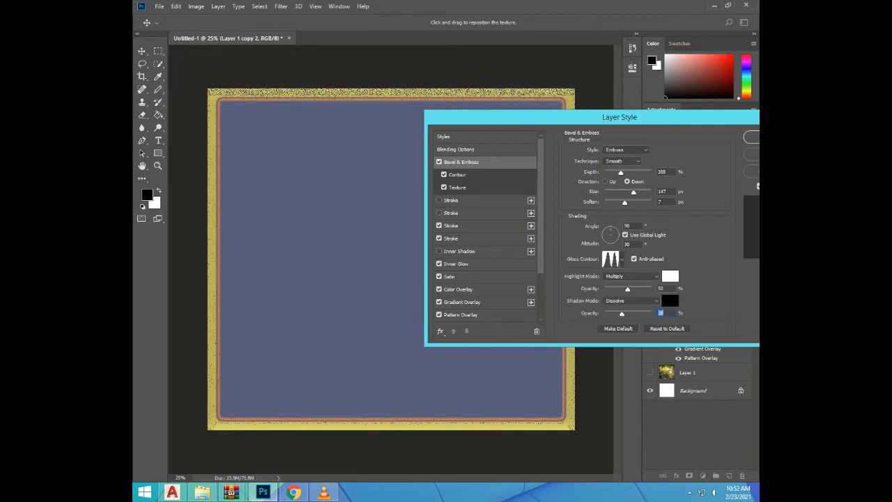
# Change the Bevel & Emboss shadow color to a brownish red, and move the Layer Style dialog fully into view
pyautogui.click(669, 301)
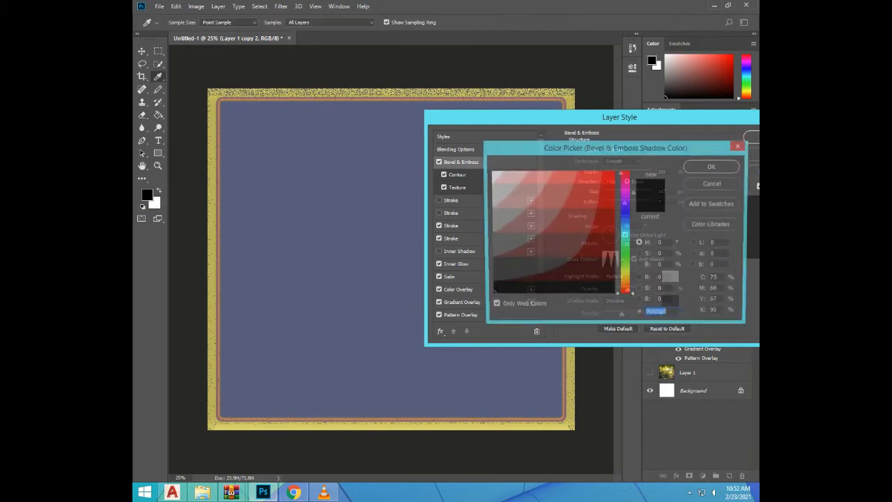
pyautogui.click(571, 239)
pyautogui.click(551, 244)
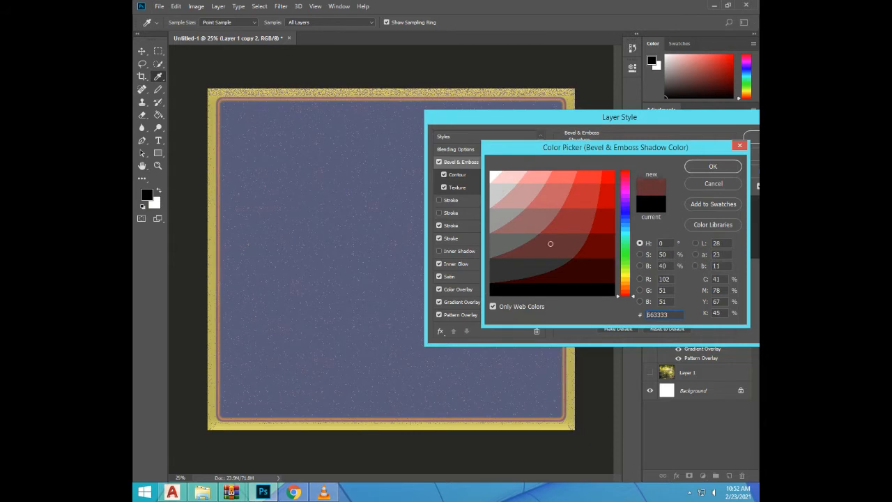
pyautogui.click(538, 228)
pyautogui.click(566, 222)
pyautogui.click(713, 166)
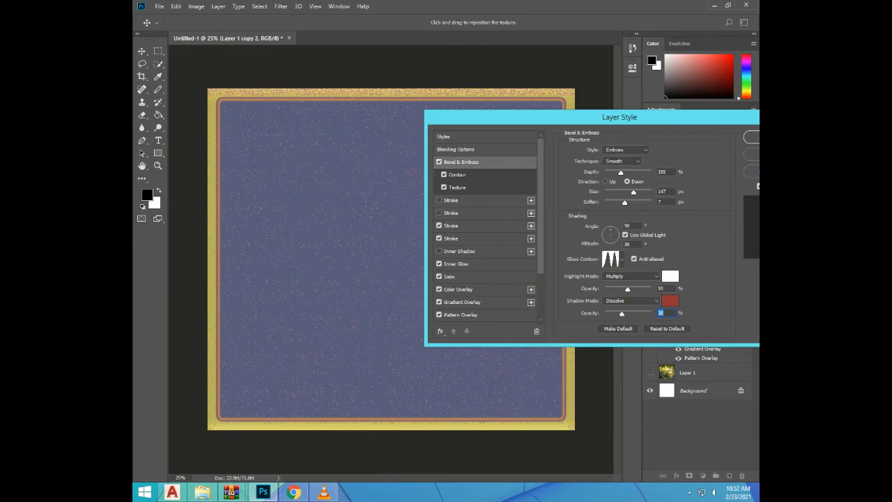
pyautogui.moveTo(620, 118); pyautogui.dragTo(532, 158)
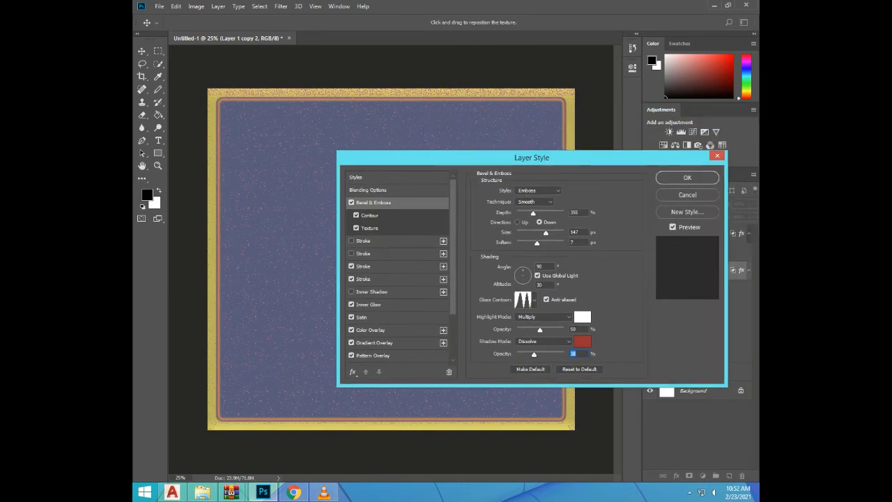
# Apply the bevel changes and set the upper enabled stroke of Layer 1 copy 2 to 90 px size and 46% opacity
pyautogui.click(687, 178)
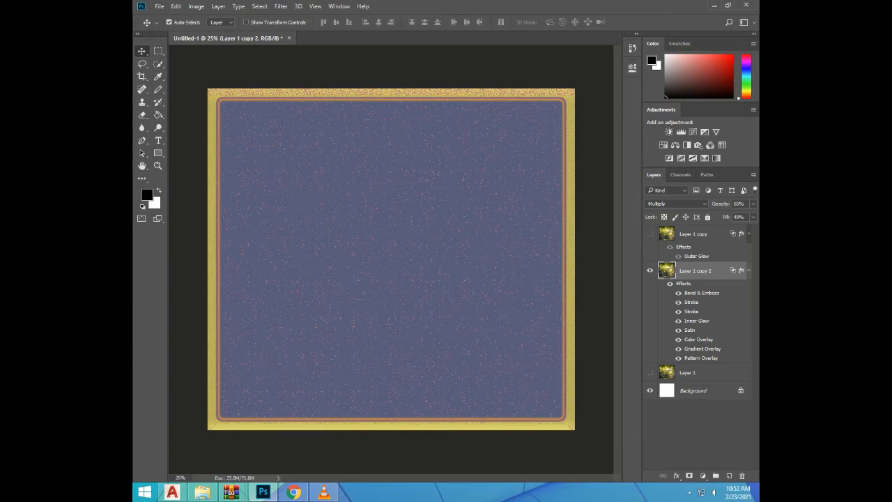
pyautogui.doubleClick(691, 303)
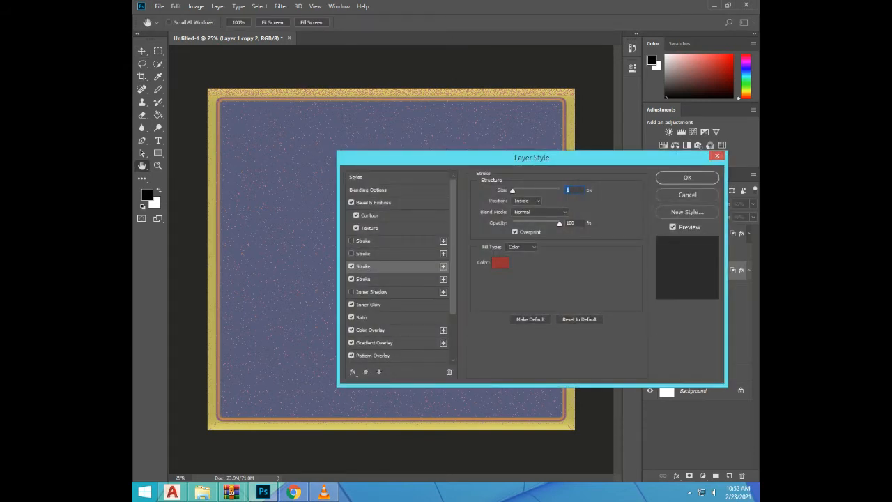
pyautogui.moveTo(532, 158); pyautogui.dragTo(620, 204)
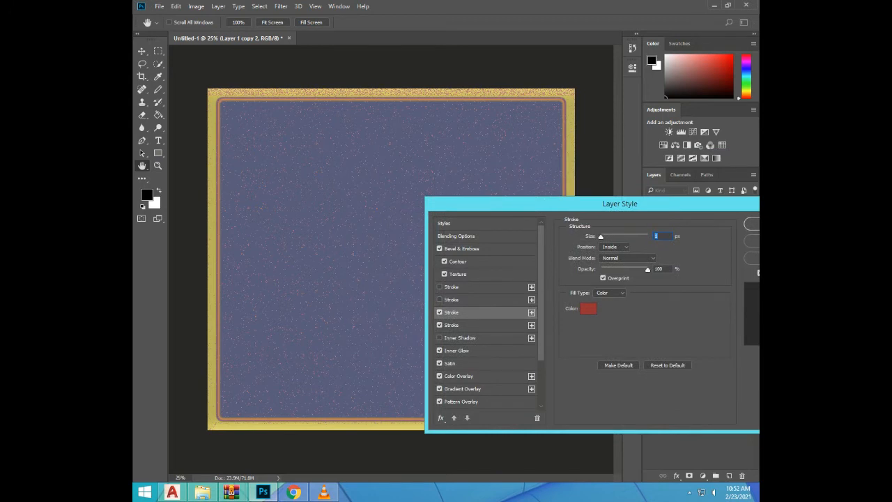
pyautogui.write('50')
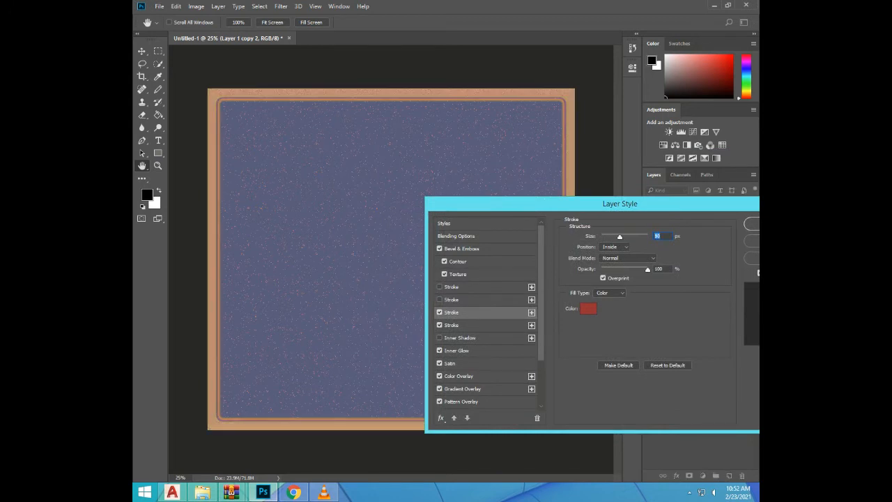
pyautogui.press('Tab')
pyautogui.write('40')
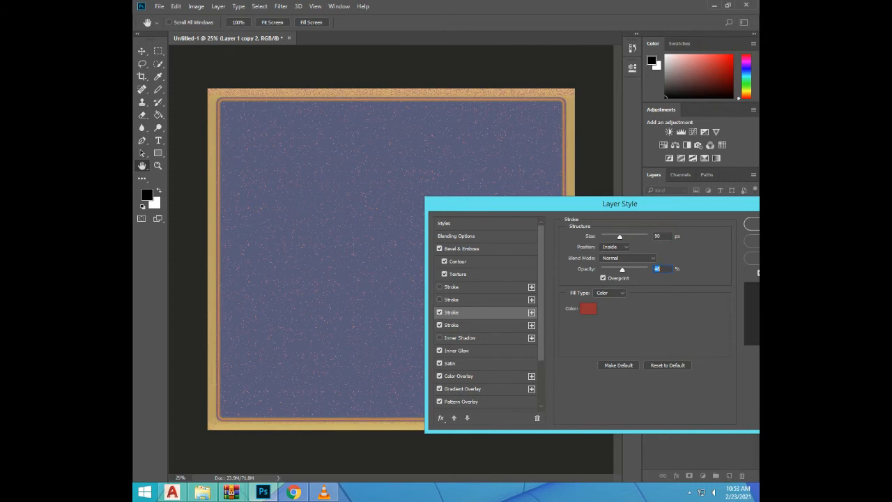
# Fill the 90 px stroke with the rainbow spectrum gradient preset and apply the layer style
pyautogui.click(610, 293)
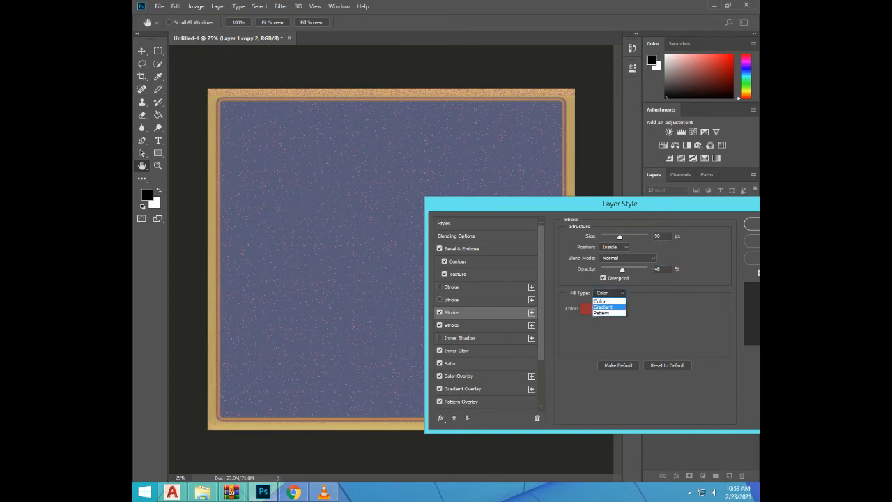
pyautogui.click(606, 304)
pyautogui.click(645, 309)
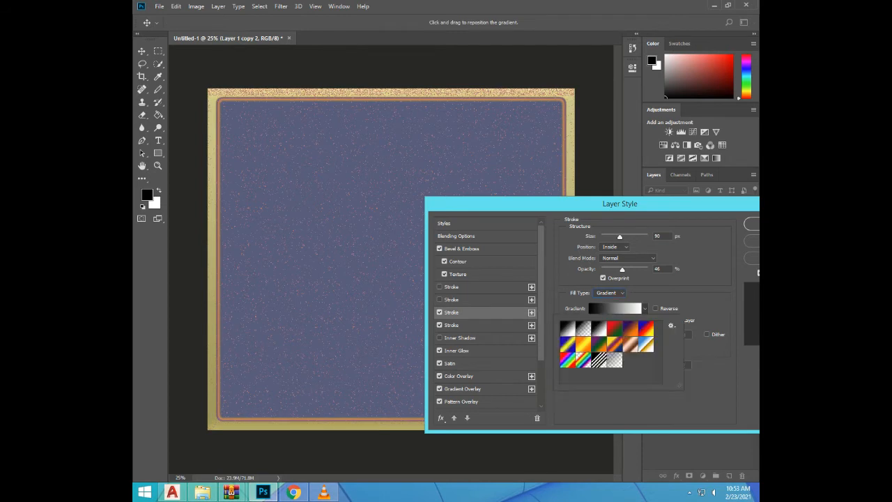
pyautogui.click(568, 360)
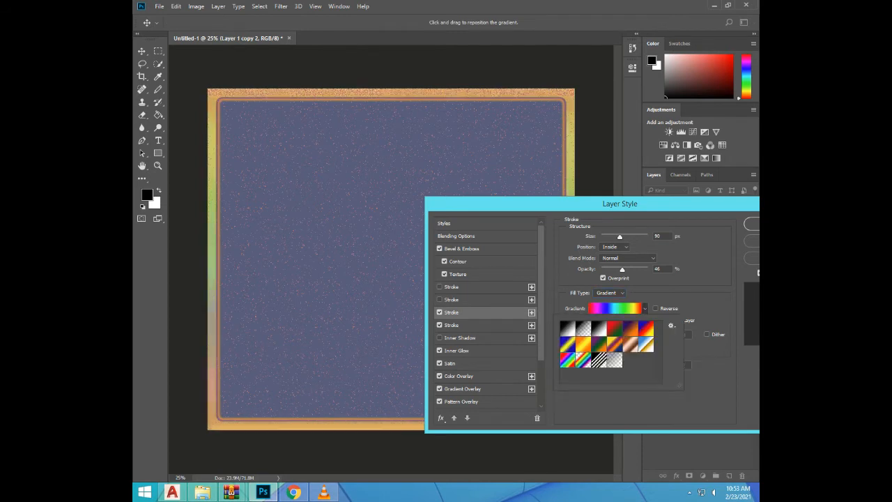
pyautogui.moveTo(620, 203); pyautogui.dragTo(513, 246)
pyautogui.press('Return')
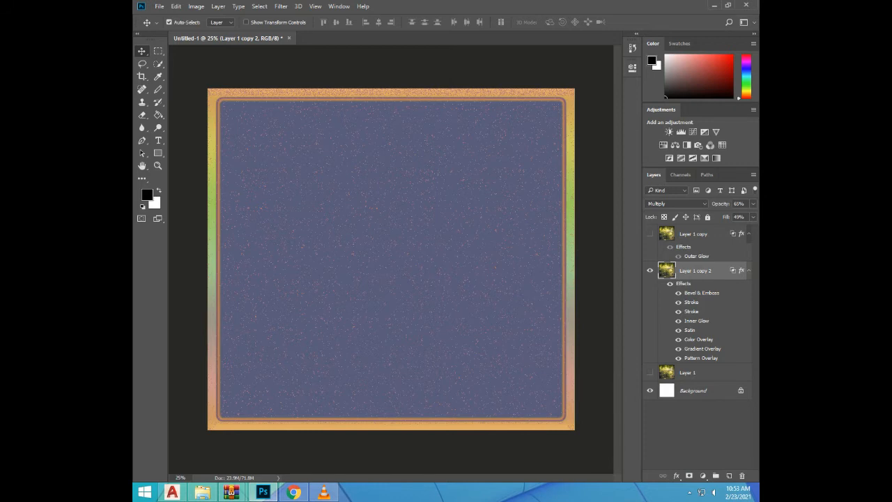
# Set the black stroke's position to Center, its size to 92 px and its opacity to 45%
pyautogui.doubleClick(692, 311)
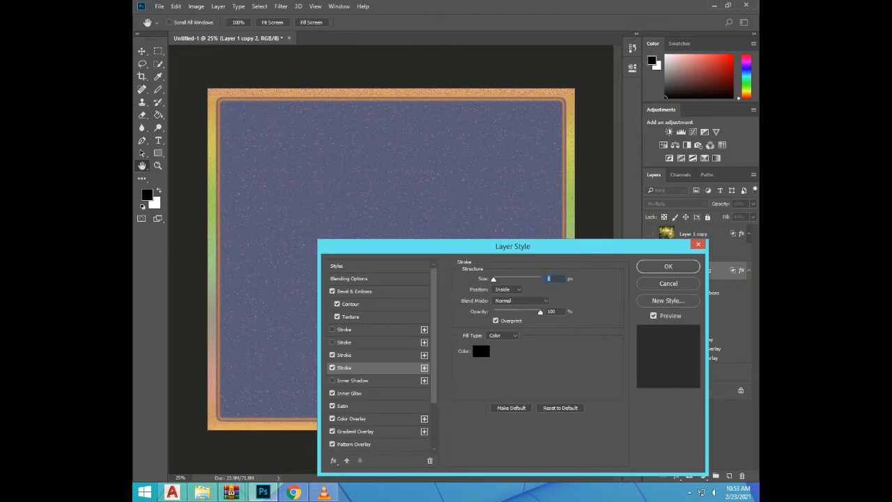
pyautogui.click(507, 290)
pyautogui.click(505, 311)
pyautogui.moveTo(493, 279); pyautogui.dragTo(513, 279)
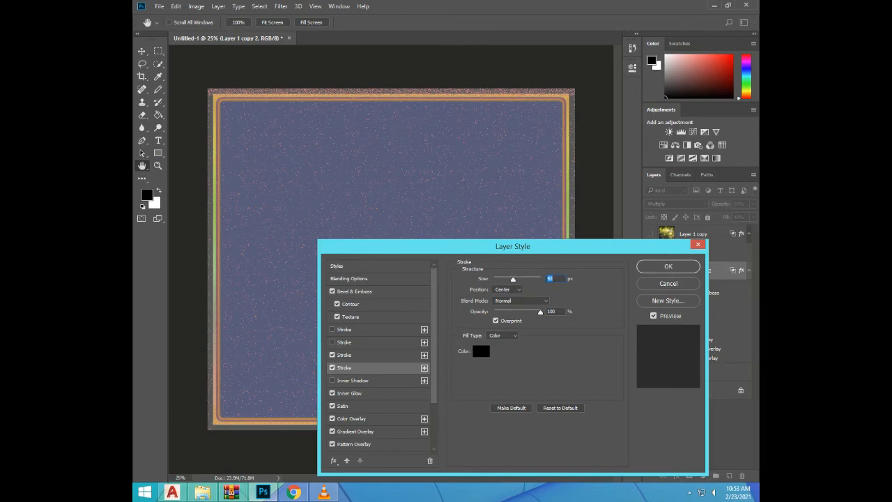
pyautogui.moveTo(540, 312); pyautogui.dragTo(514, 312)
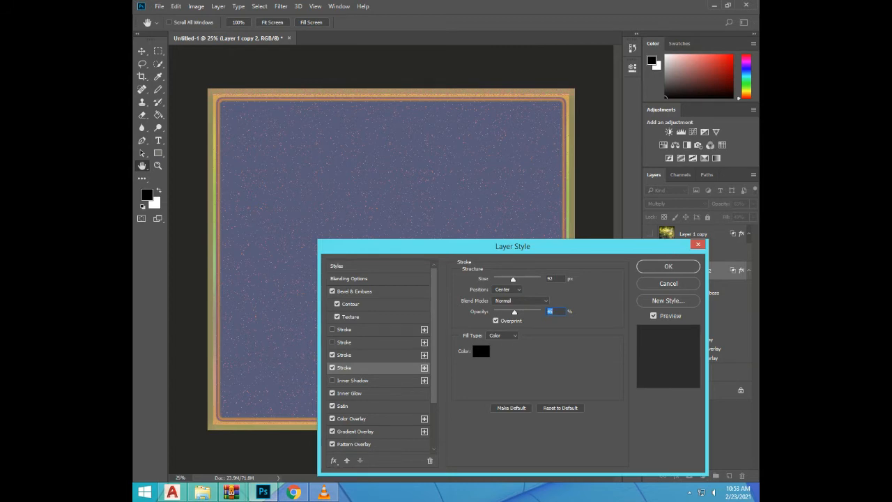
# Fill the 92 px stroke with the yellow pattern and apply the layer style
pyautogui.click(502, 335)
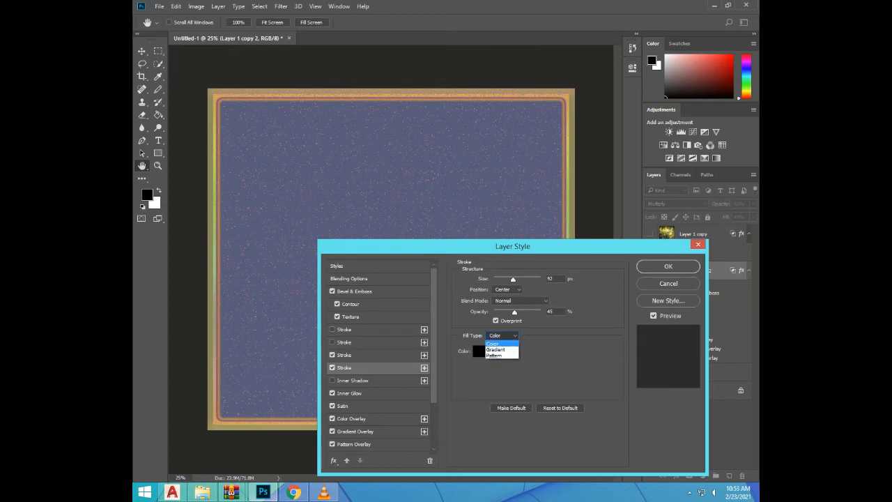
pyautogui.click(495, 355)
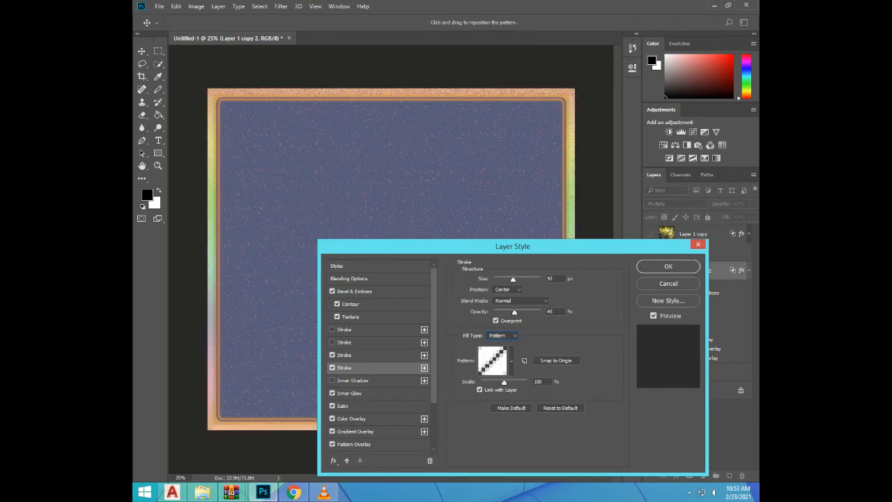
pyautogui.click(512, 361)
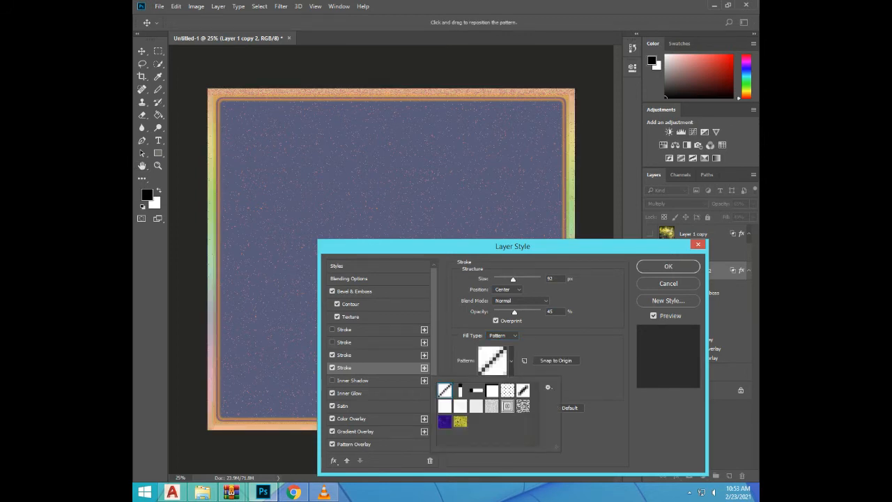
pyautogui.doubleClick(461, 422)
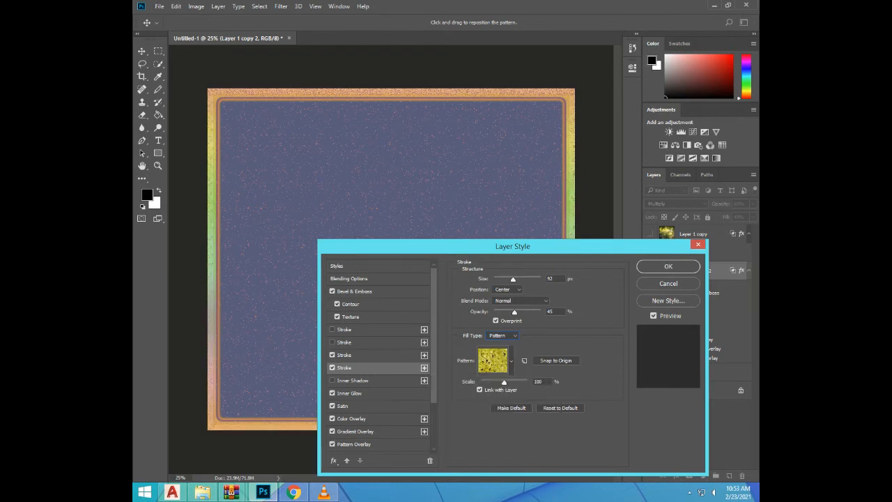
pyautogui.click(668, 266)
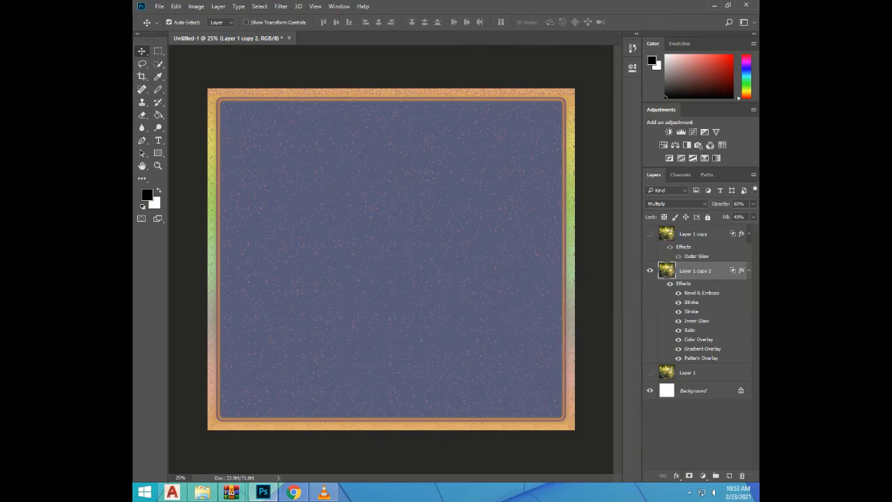
# Set the Satin effect of Layer 1 copy 2 to 7% opacity with the Linear Light blend mode
pyautogui.doubleClick(690, 331)
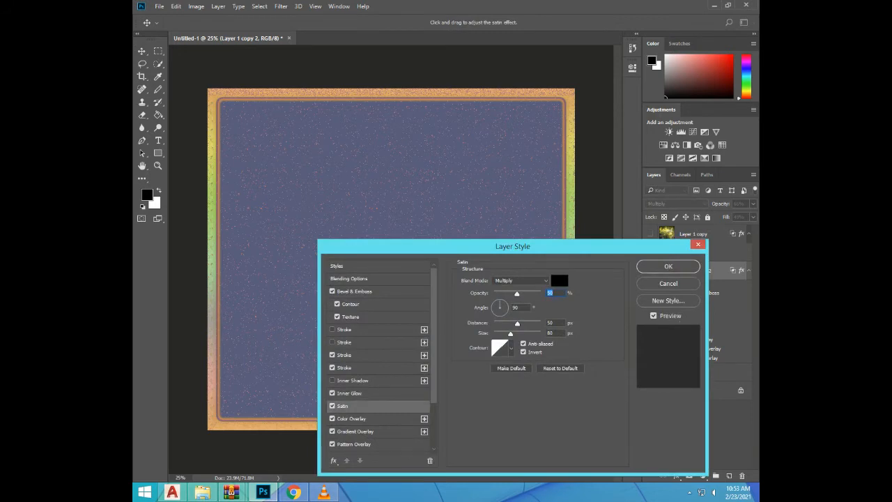
pyautogui.moveTo(518, 294); pyautogui.dragTo(498, 294)
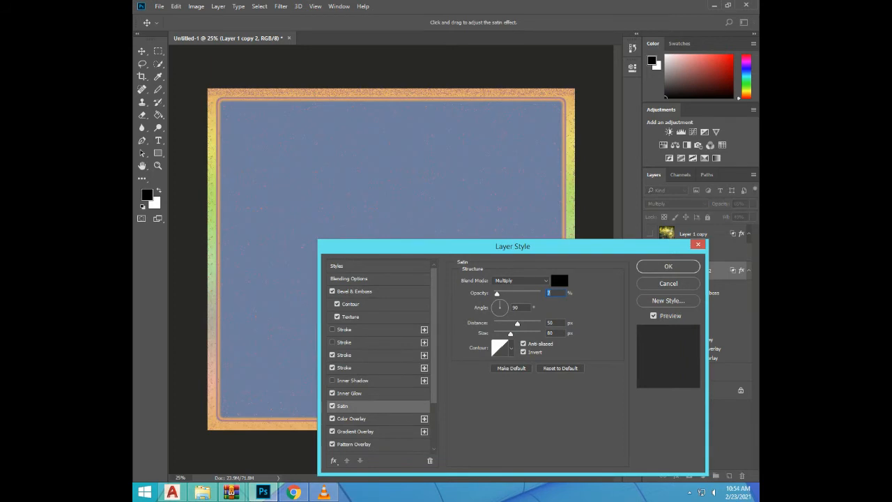
pyautogui.click(520, 280)
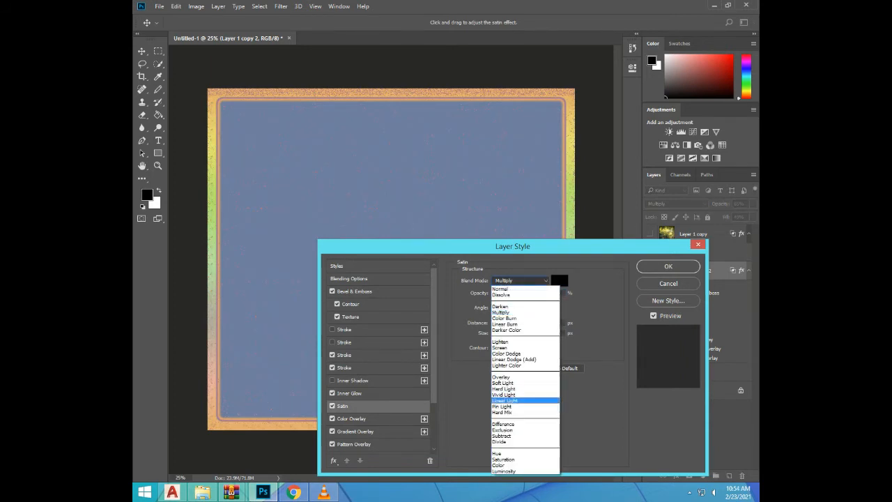
pyautogui.click(504, 401)
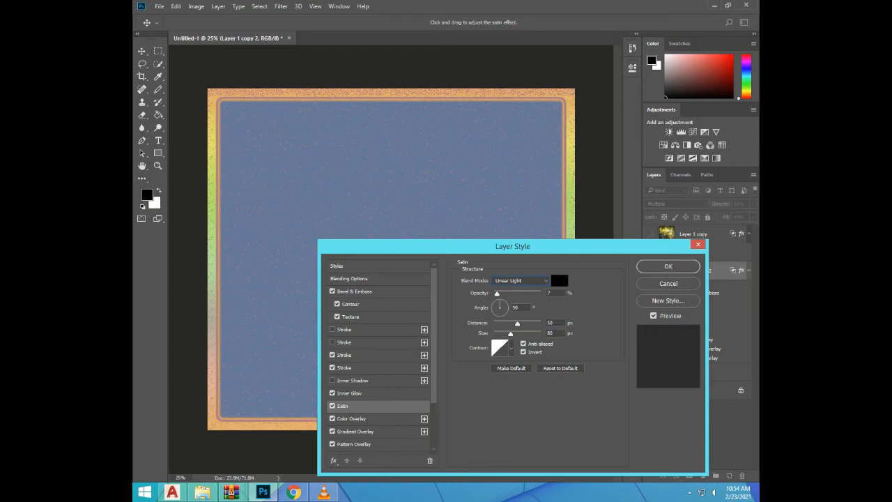
pyautogui.press('Return')
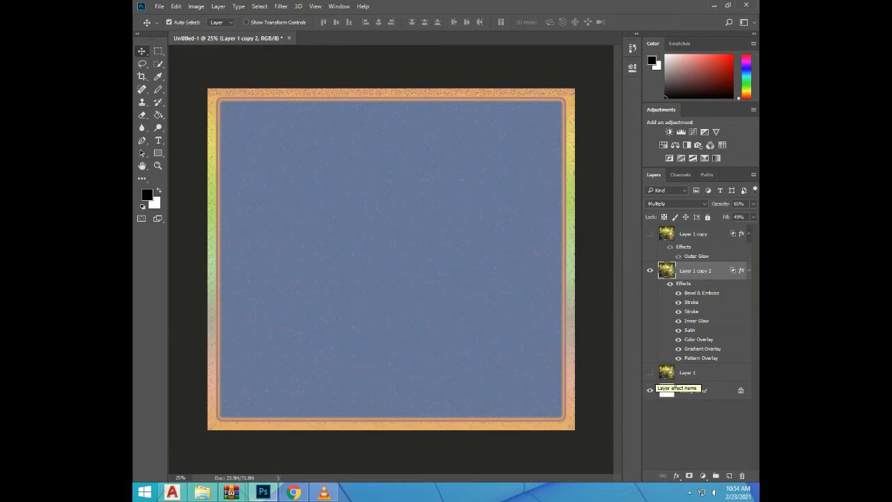
# Set the Color Overlay of Layer 1 copy 2 to 48% opacity with the Hard Mix blend mode
pyautogui.doubleClick(699, 338)
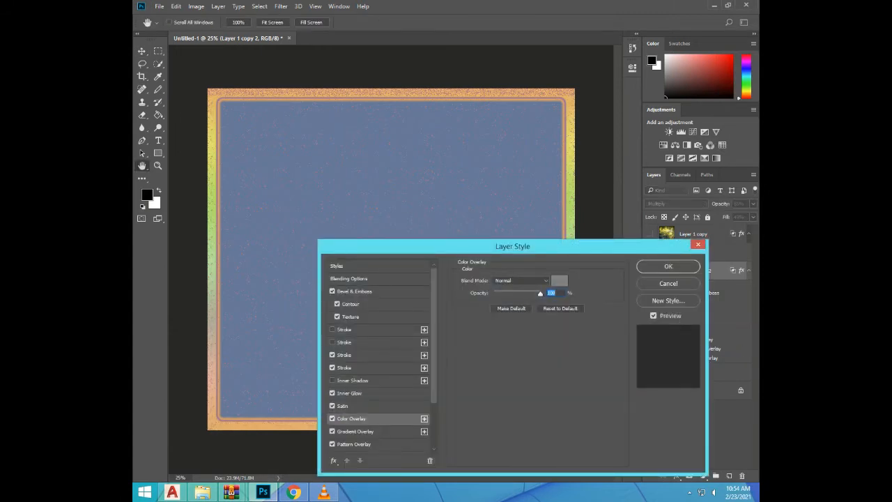
pyautogui.moveTo(541, 294); pyautogui.dragTo(516, 293)
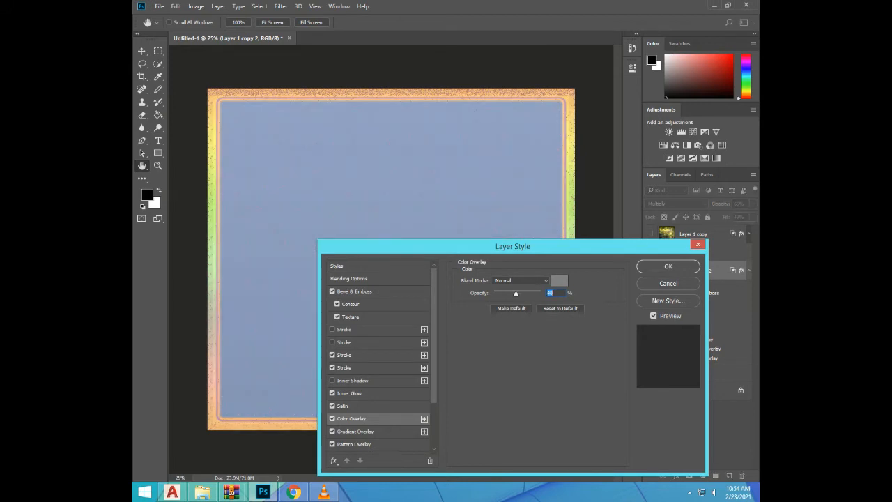
pyautogui.click(520, 281)
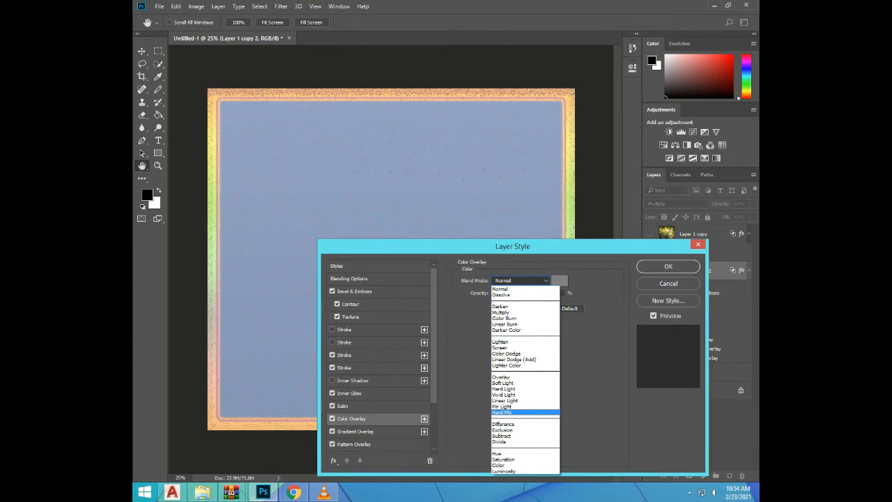
pyautogui.click(502, 413)
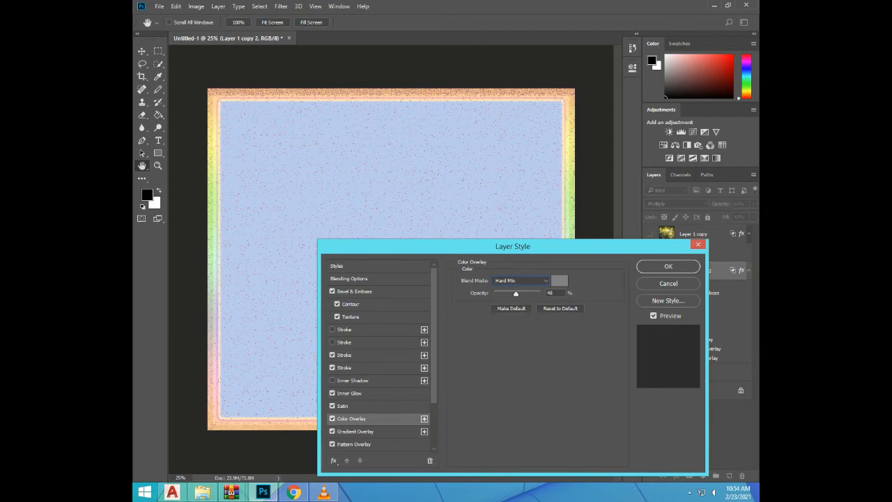
pyautogui.press('Return')
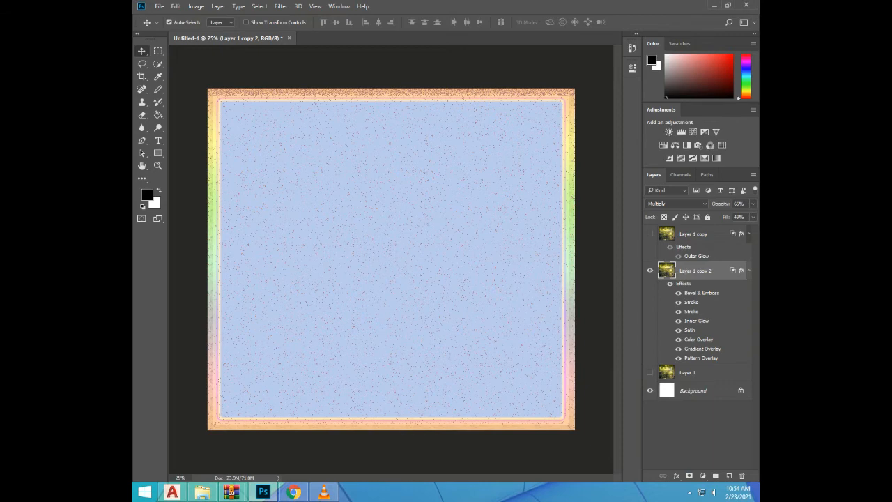
# Try Exclusion and settle on Saturation as the Gradient Overlay's blend mode, using the brown copper-toned gradient preset
pyautogui.doubleClick(703, 349)
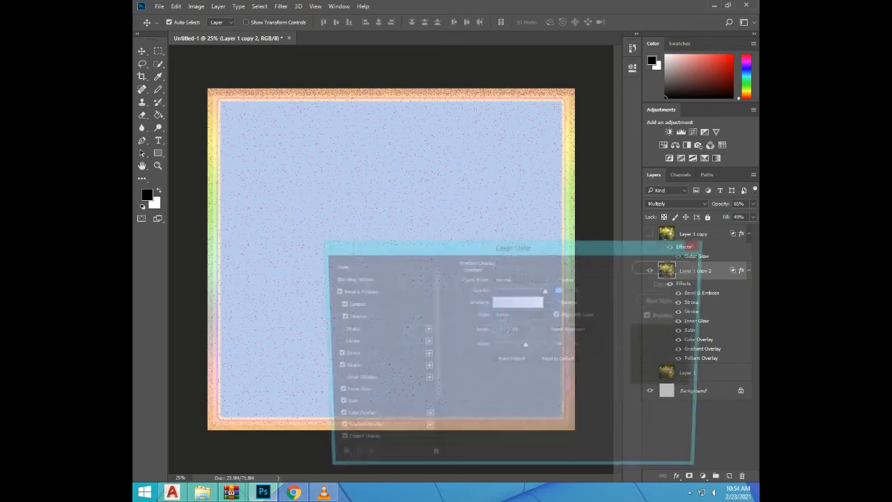
pyautogui.moveTo(513, 246); pyautogui.dragTo(556, 282)
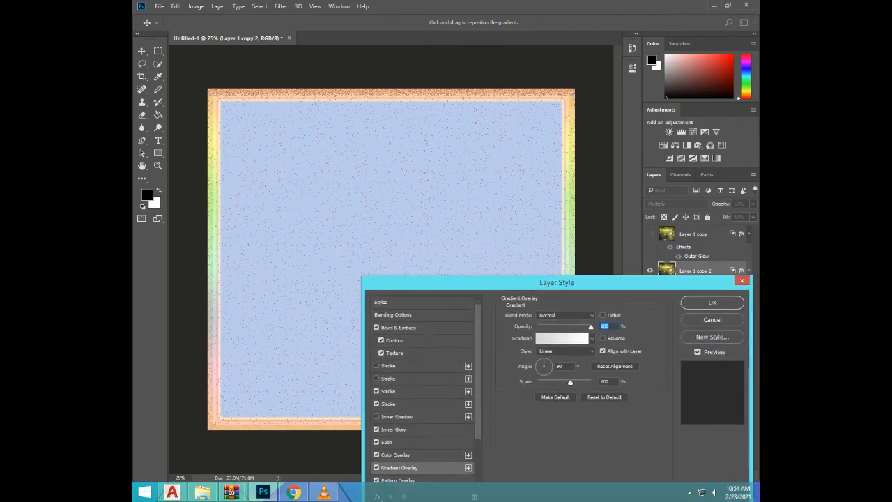
pyautogui.click(566, 316)
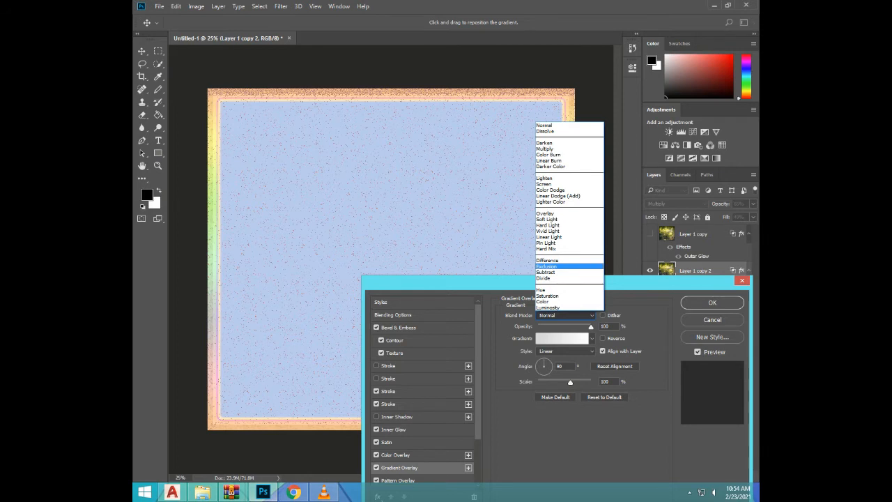
pyautogui.click(547, 266)
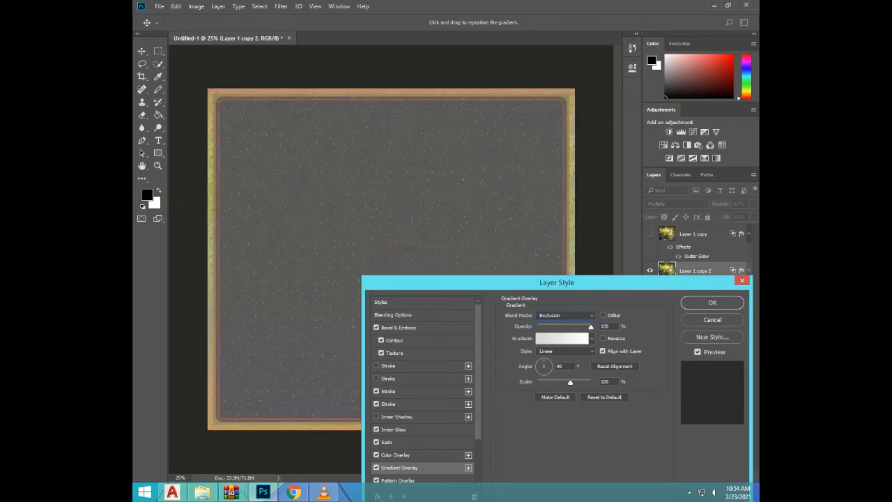
pyautogui.click(566, 315)
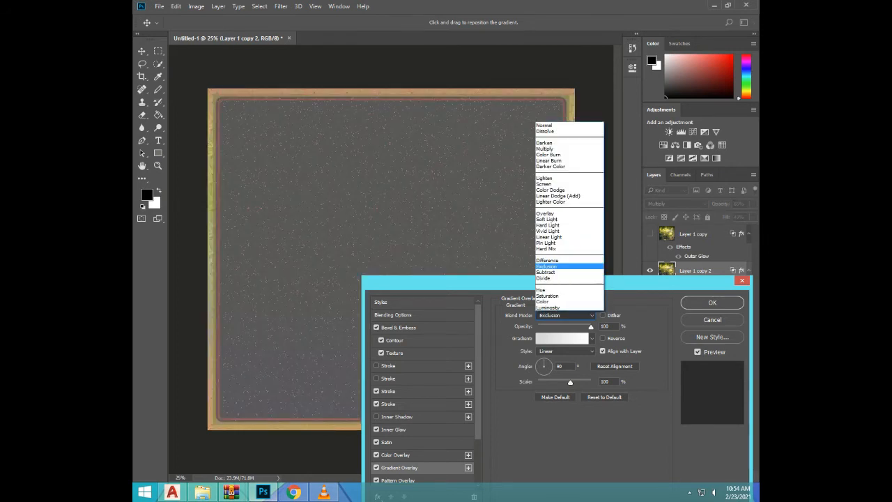
pyautogui.click(547, 296)
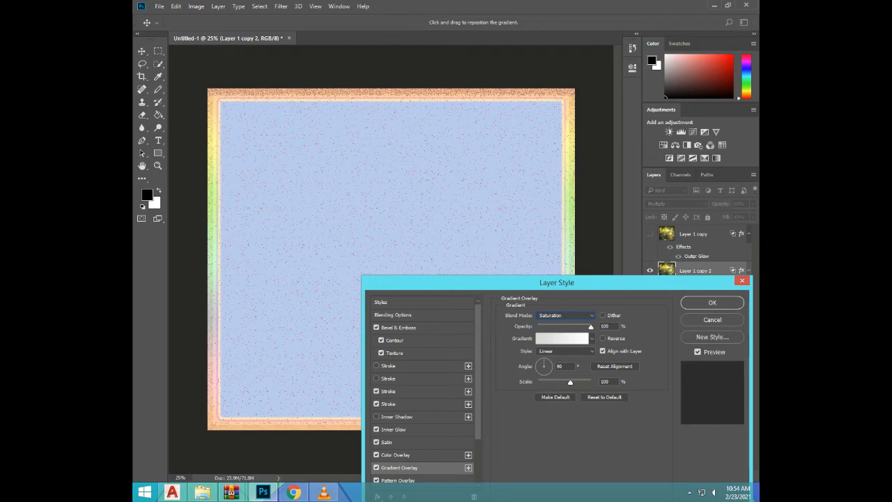
pyautogui.click(593, 339)
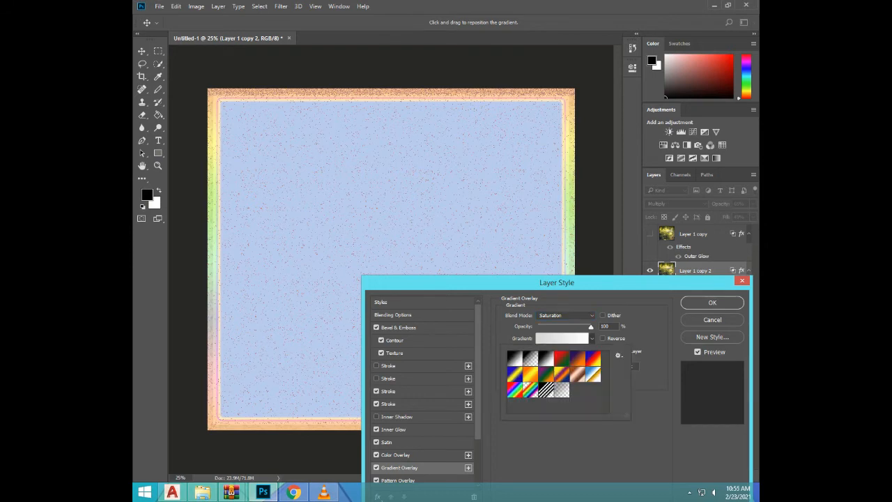
pyautogui.doubleClick(577, 374)
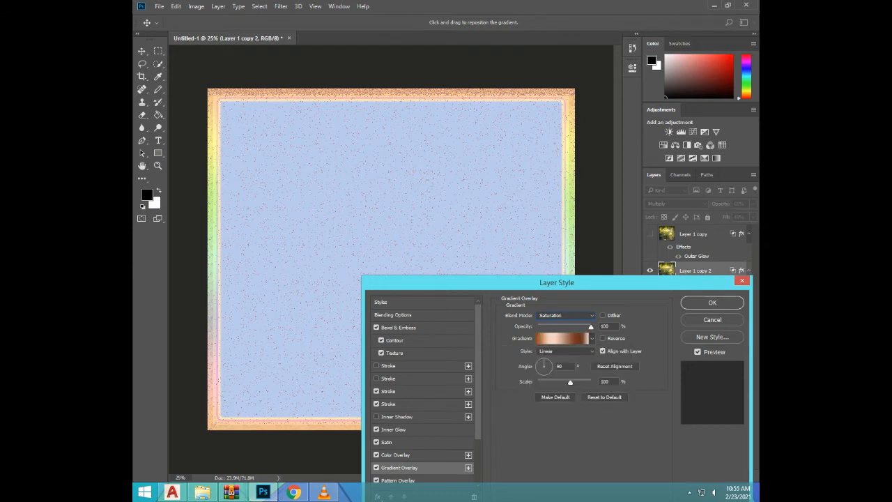
# Reduce the scale of the Gradient Overlay on Layer 1 copy 2 and apply the layer style
pyautogui.moveTo(570, 382); pyautogui.dragTo(559, 382)
pyautogui.click(713, 303)
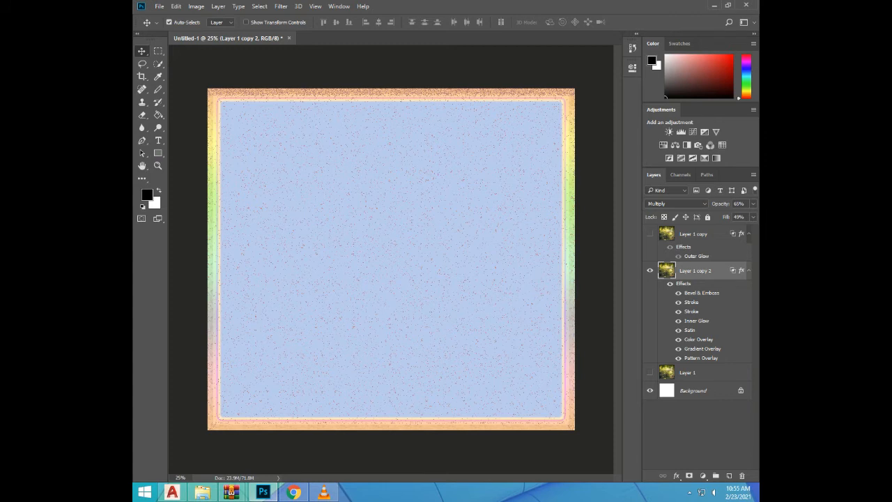
# Start opening a file and browse to the bk_net folder inside bk-data on Local Disk (D:)
pyautogui.click(159, 6)
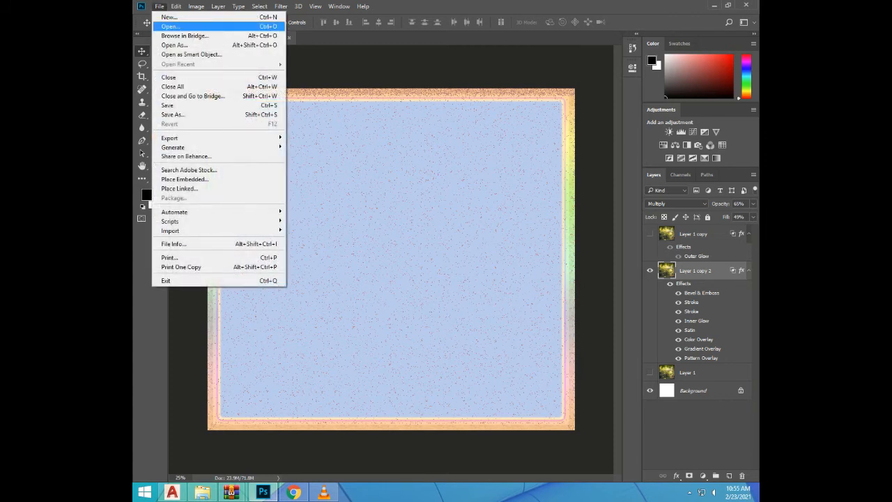
pyautogui.click(171, 26)
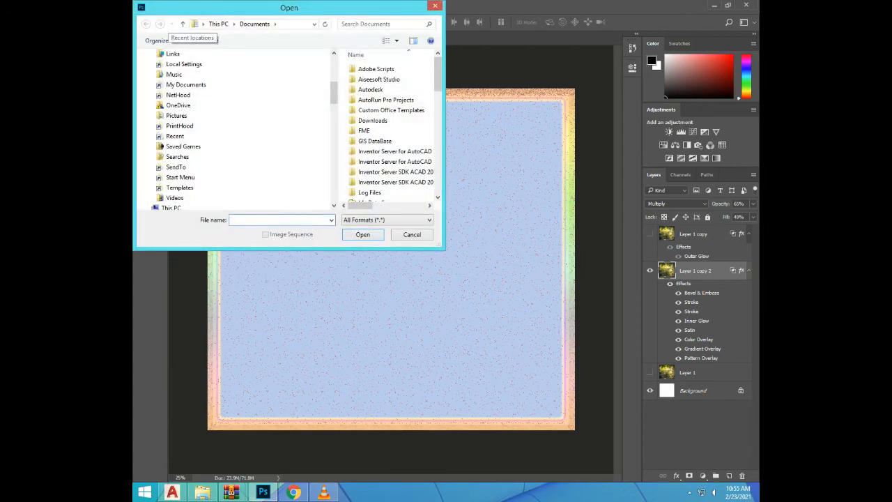
pyautogui.moveTo(384, 24); pyautogui.dragTo(400, 26)
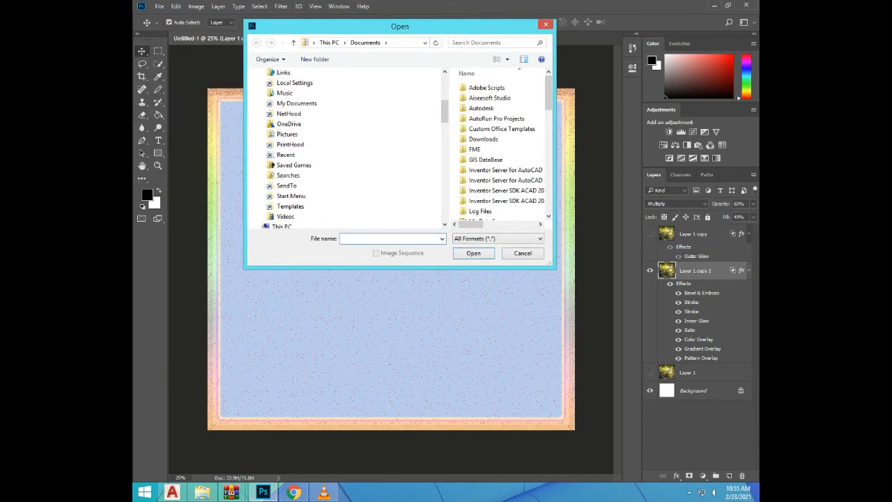
pyautogui.scroll(-5, 502, 147)
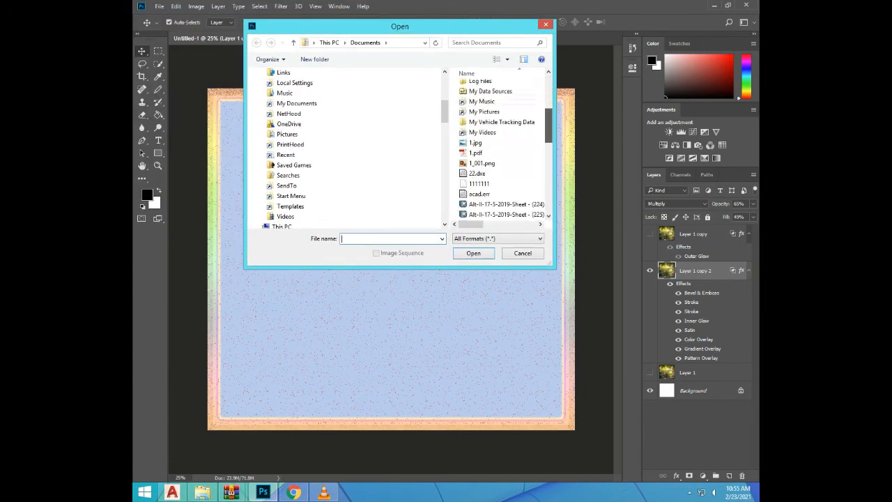
pyautogui.scroll(5, 502, 147)
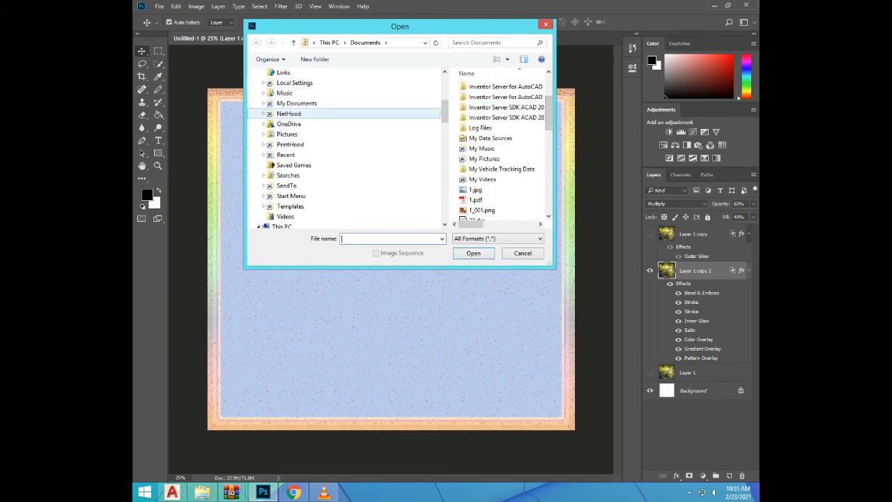
pyautogui.scroll(5, 300, 113)
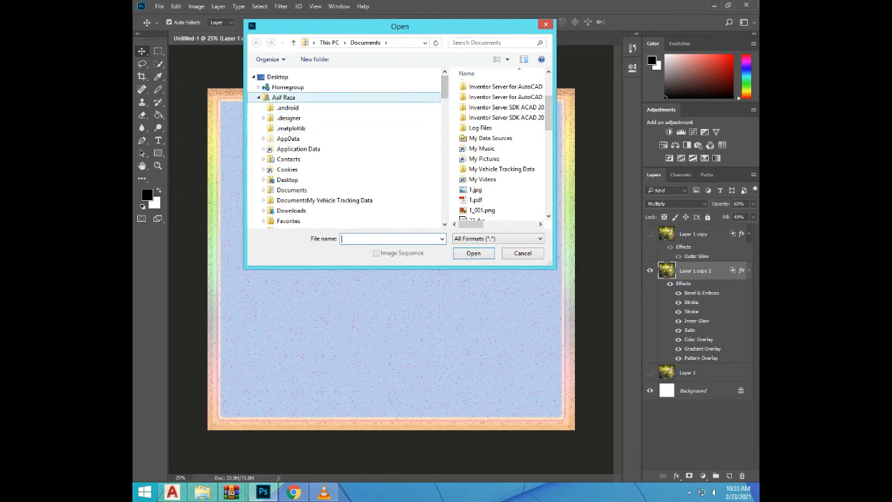
pyautogui.scroll(-10, 348, 150)
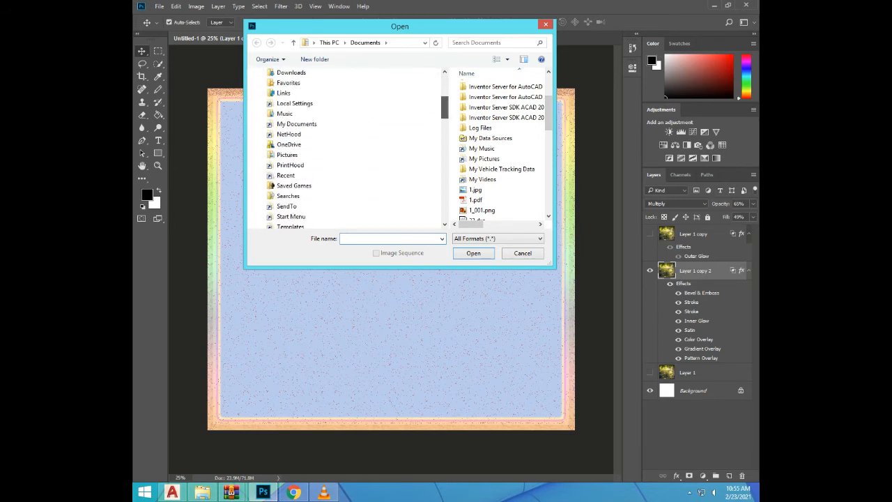
pyautogui.moveTo(445, 156); pyautogui.dragTo(445, 163)
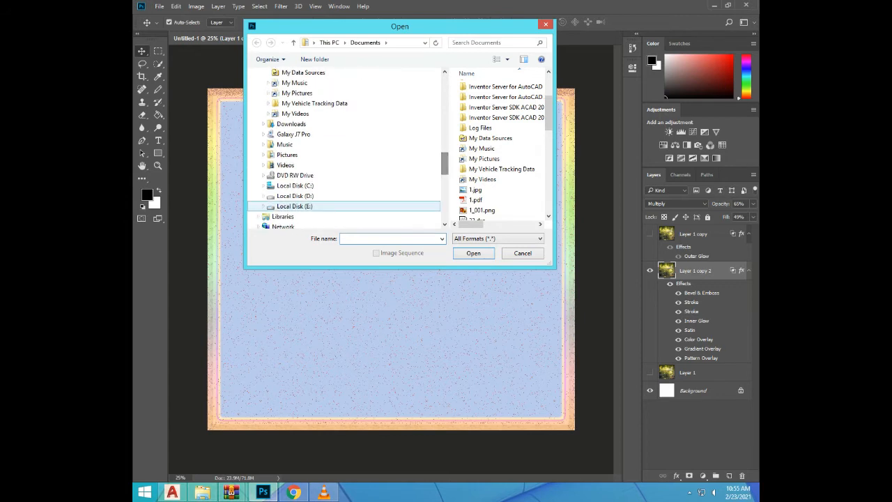
pyautogui.click(295, 196)
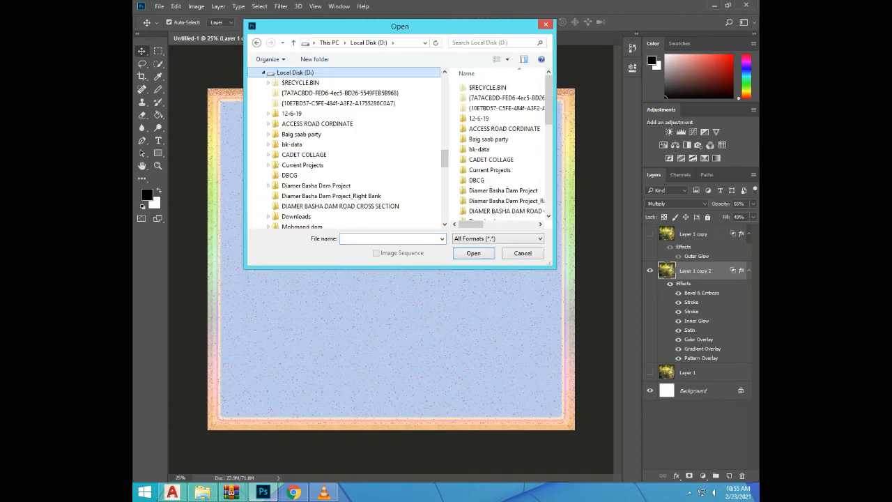
pyautogui.click(292, 144)
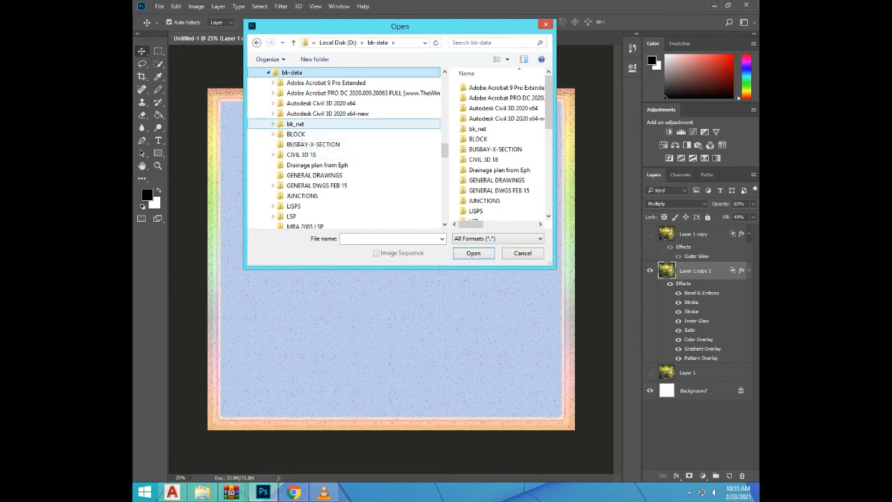
pyautogui.click(296, 124)
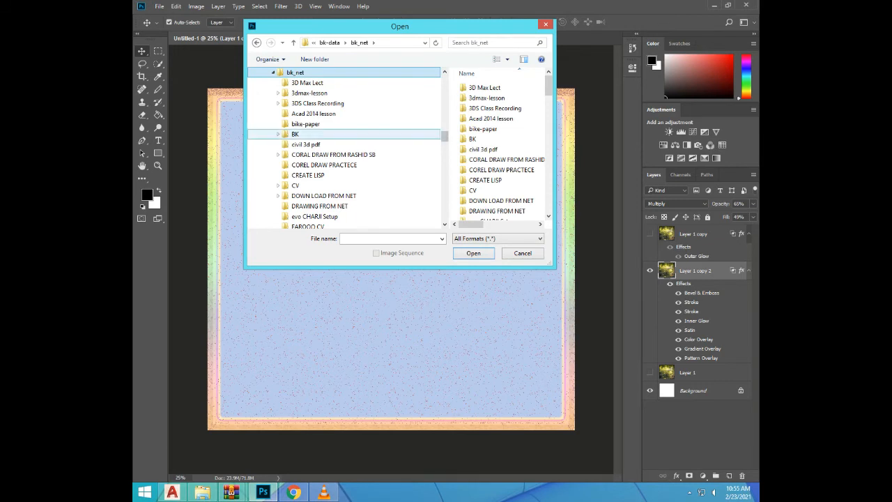
# Look through the subfolders of bk_net and go into its Images folder
pyautogui.click(278, 134)
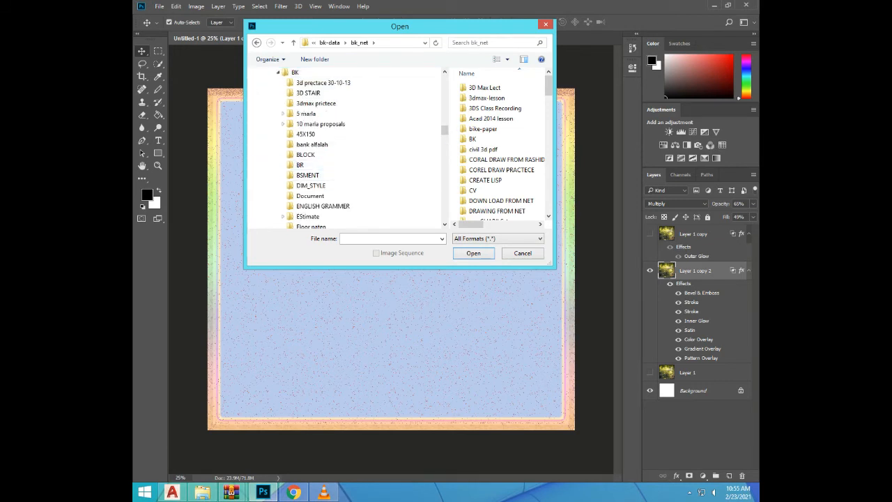
pyautogui.scroll(-1, 363, 149)
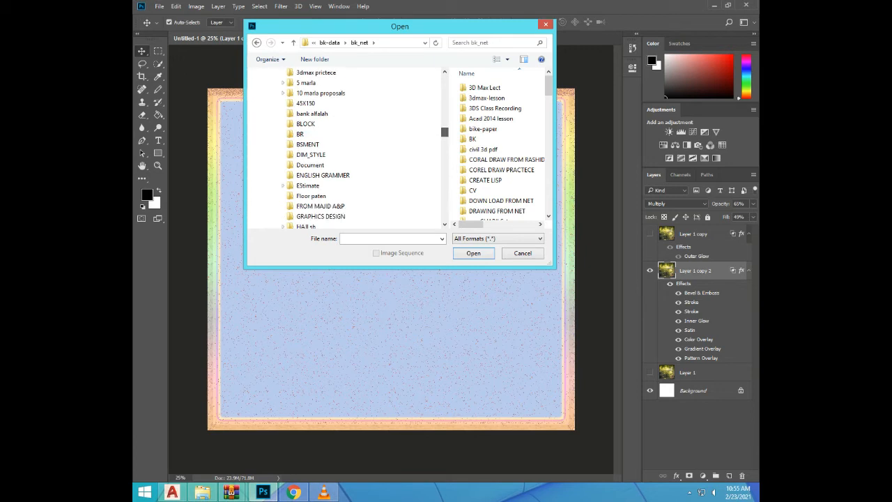
pyautogui.scroll(-2, 363, 149)
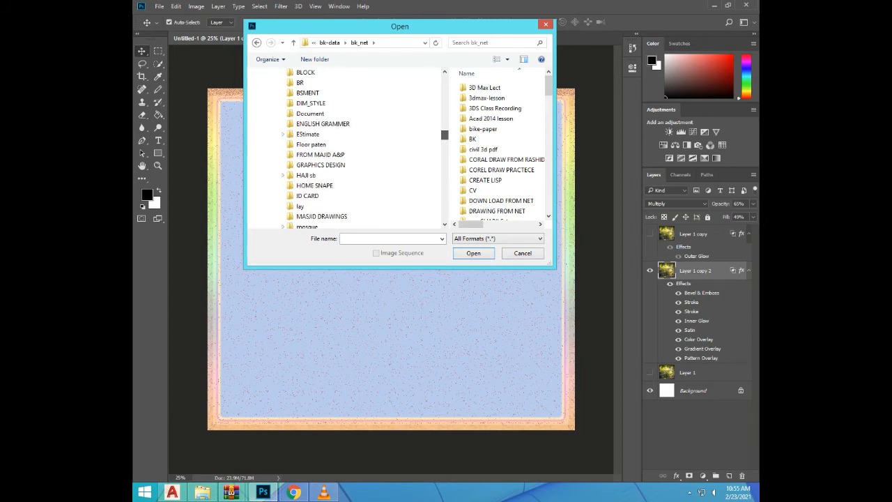
pyautogui.scroll(-2, 362, 148)
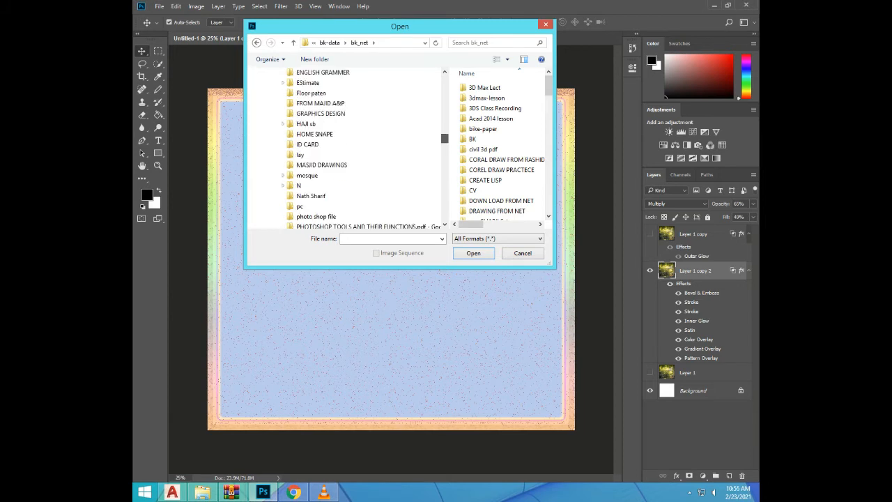
pyautogui.scroll(-1, 362, 149)
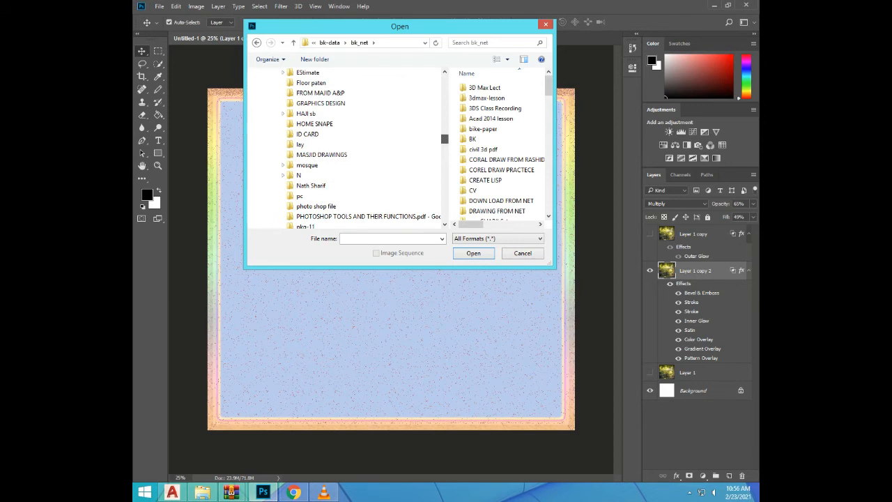
pyautogui.scroll(-2, 363, 149)
pyautogui.scroll(-3, 362, 149)
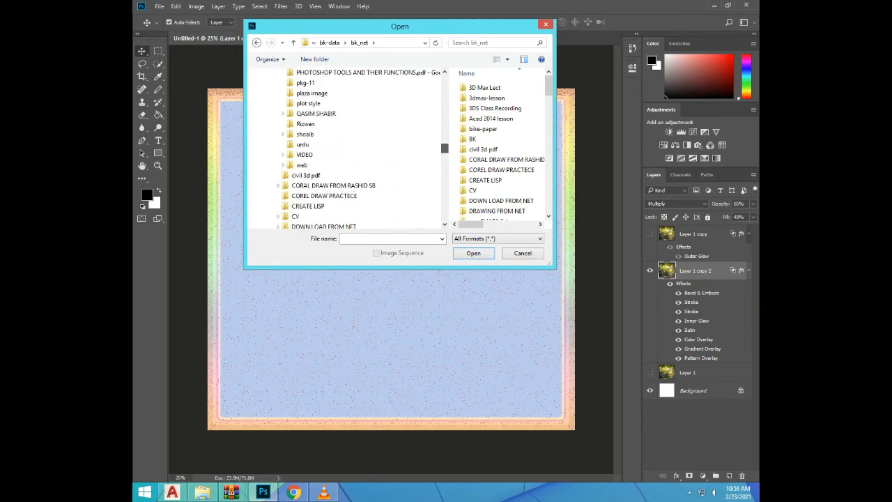
pyautogui.scroll(-3, 362, 148)
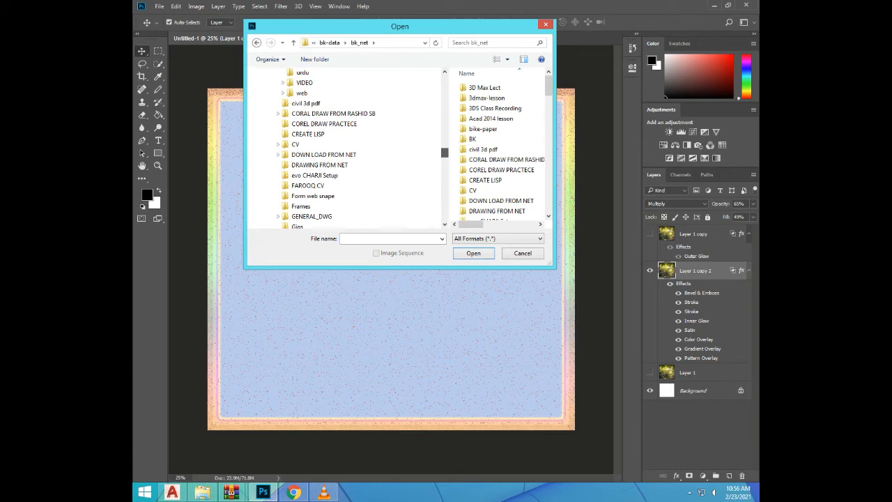
pyautogui.scroll(-4, 362, 148)
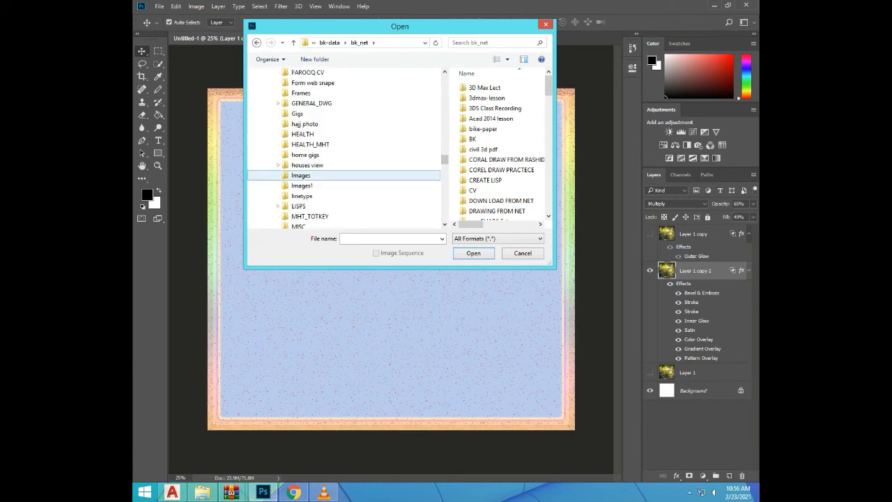
pyautogui.click(302, 176)
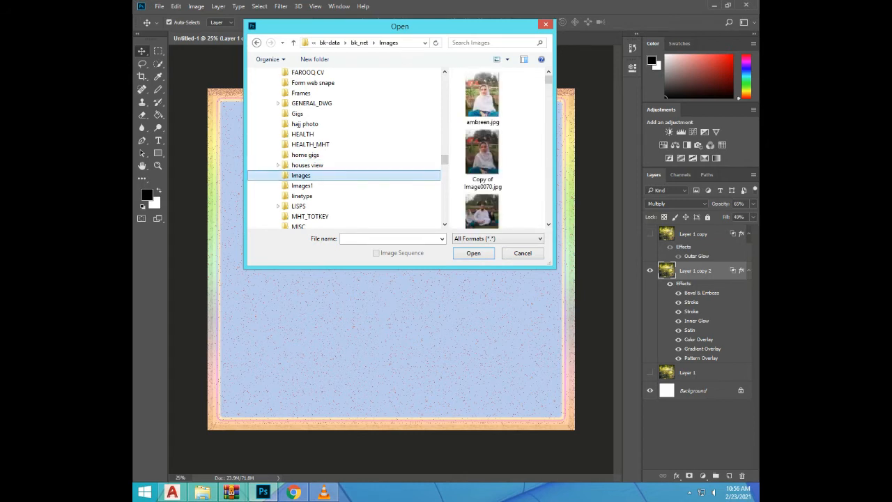
# Find the photo Image009.jpg in the Images folder and open it as a new document
pyautogui.scroll(-3, 548, 79)
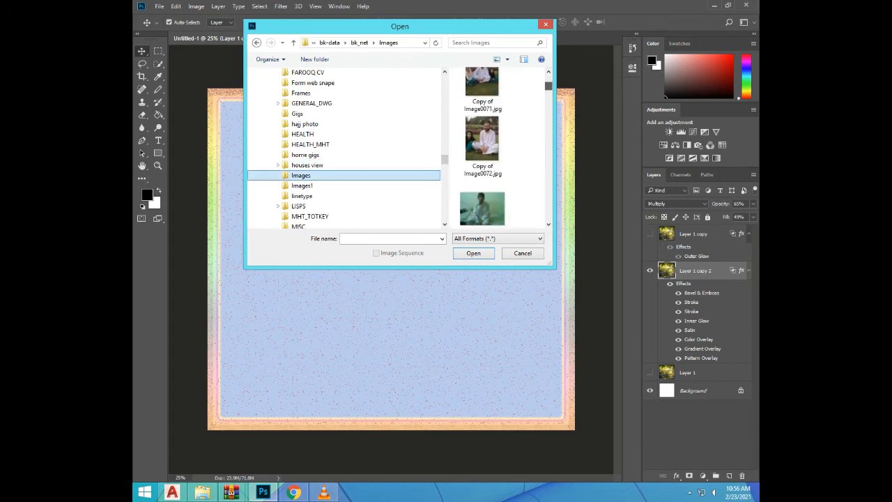
pyautogui.scroll(-3, 497, 147)
pyautogui.scroll(-5, 496, 146)
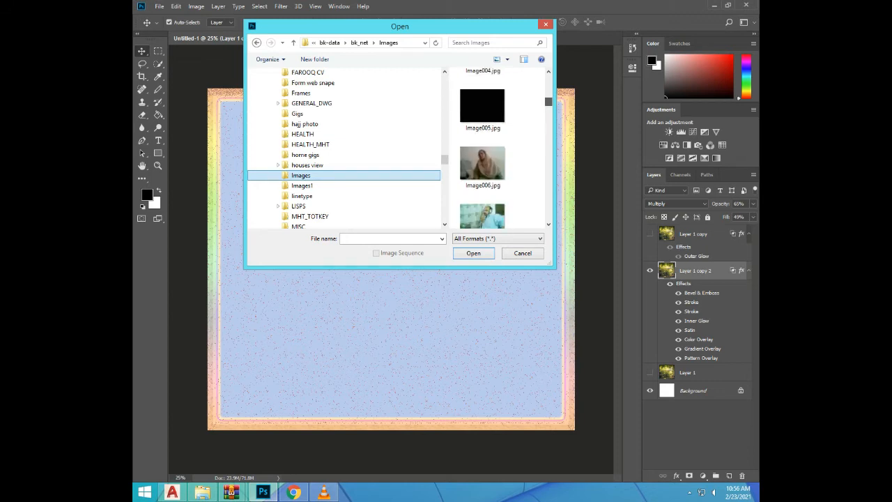
pyautogui.scroll(-3, 496, 146)
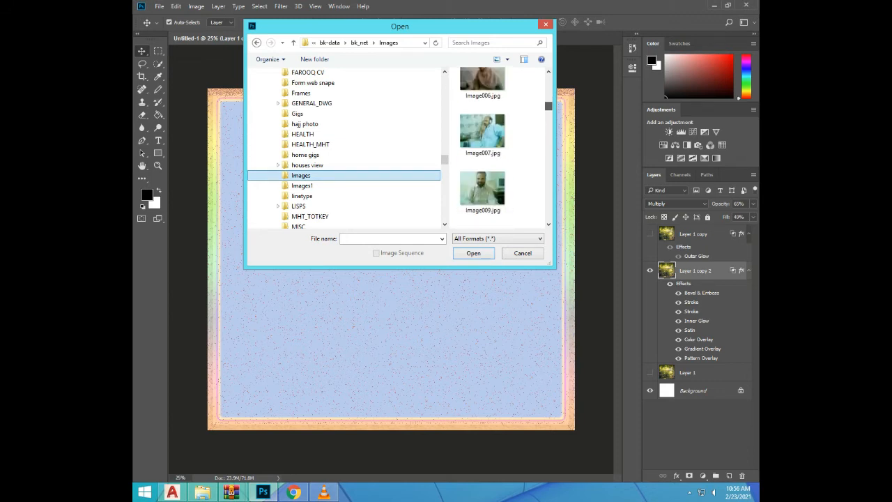
pyautogui.click(482, 186)
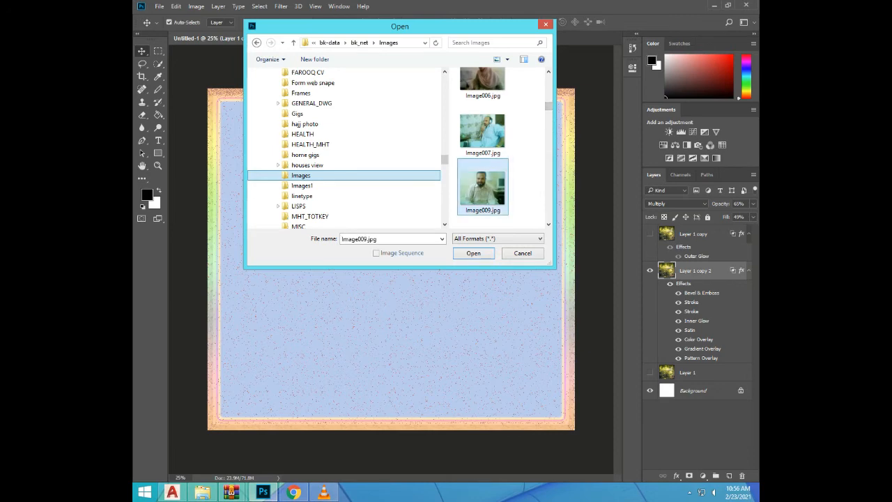
pyautogui.click(474, 253)
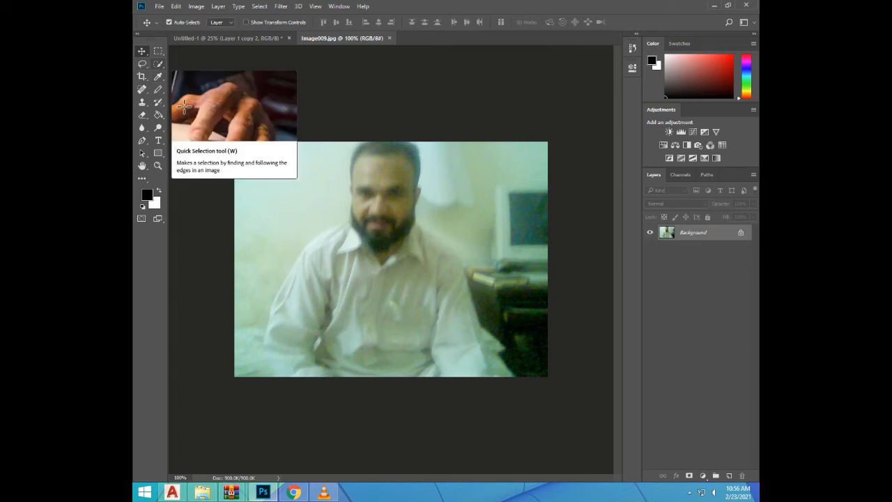
# Make a rough selection of the man's head and part of his shirt with the Quick Selection tool
pyautogui.click(159, 64)
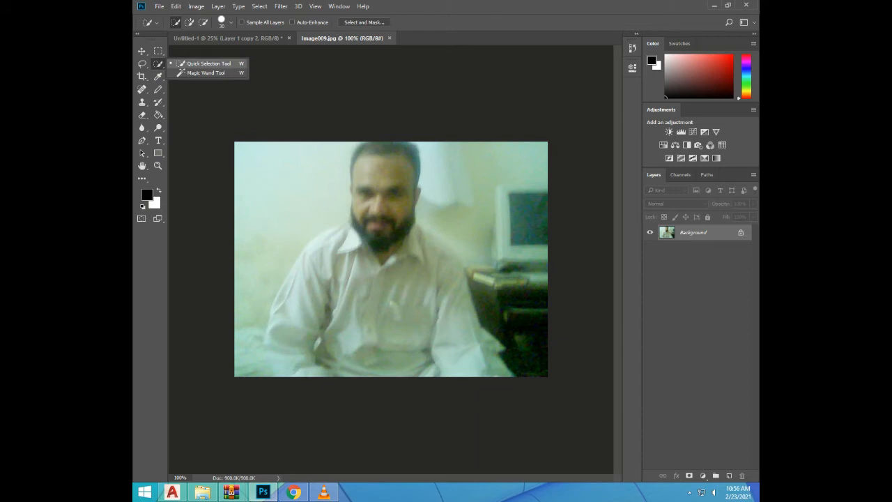
pyautogui.click(181, 63)
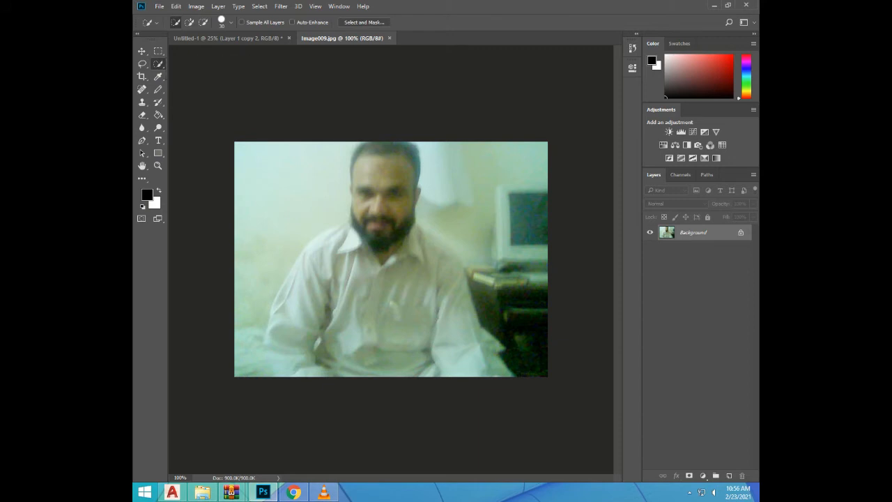
pyautogui.moveTo(385, 153)
pyautogui.mouseDown()
pyautogui.moveTo(380, 244)
pyautogui.moveTo(323, 260)
pyautogui.moveTo(341, 283)
pyautogui.moveTo(317, 362)
pyautogui.moveTo(326, 324)
pyautogui.mouseUp()
# Subtract the wall area beside the man's head and shoulder, on the photo's left, from the selection
pyautogui.press('alt')
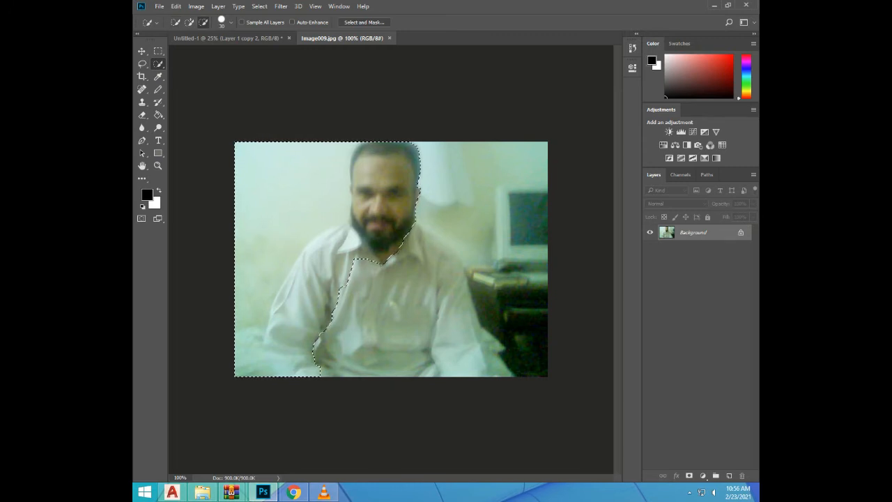
pyautogui.click(338, 220)
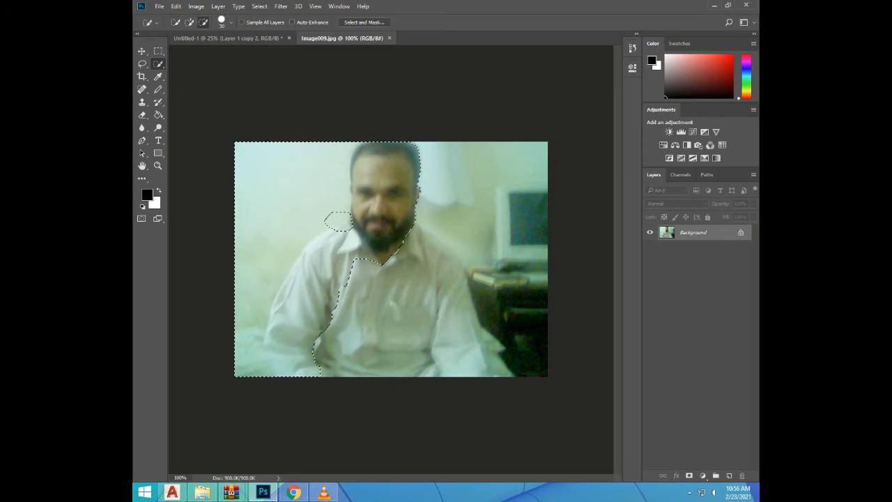
pyautogui.moveTo(338, 220)
pyautogui.mouseDown()
pyautogui.moveTo(339, 168)
pyautogui.moveTo(318, 244)
pyautogui.mouseUp()
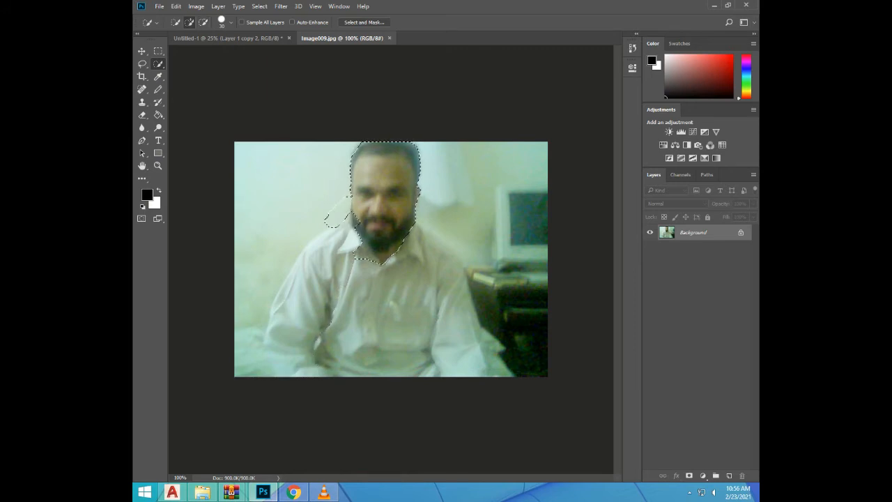
# Extend the selection over the man's shoulders, arms and shirt, following his outline on the photo's left side
pyautogui.moveTo(314, 251)
pyautogui.mouseDown()
pyautogui.moveTo(304, 276)
pyautogui.moveTo(283, 292)
pyautogui.moveTo(276, 323)
pyautogui.mouseUp()
pyautogui.click(349, 244)
pyautogui.moveTo(353, 274)
pyautogui.mouseDown()
pyautogui.moveTo(357, 283)
pyautogui.moveTo(384, 287)
pyautogui.moveTo(395, 305)
pyautogui.moveTo(439, 307)
pyautogui.mouseUp()
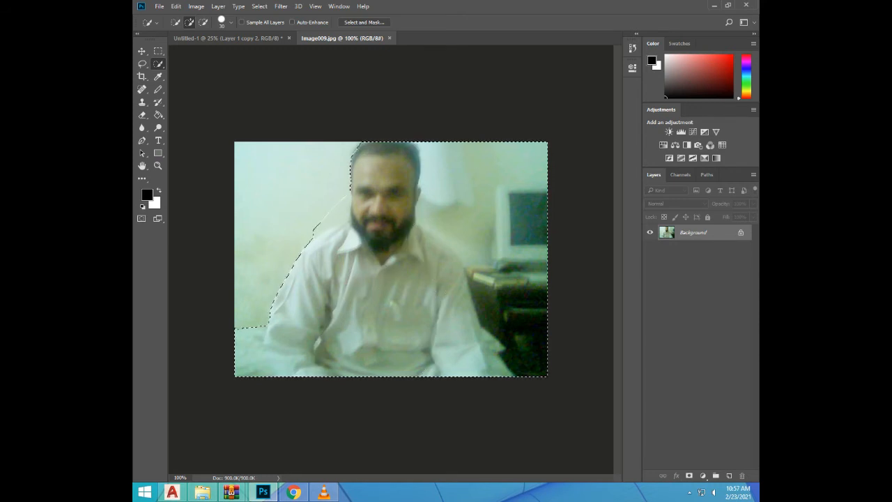
# Subtract the wall, computer and desk on the photo's right side from the selection, refining the edge near the ear
pyautogui.press('alt')
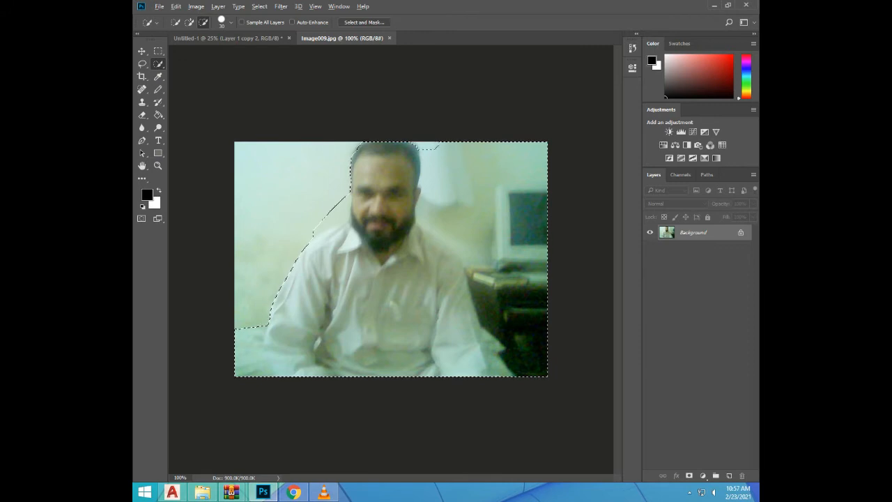
pyautogui.moveTo(429, 142)
pyautogui.mouseDown()
pyautogui.moveTo(428, 215)
pyautogui.moveTo(463, 222)
pyautogui.moveTo(499, 304)
pyautogui.mouseUp()
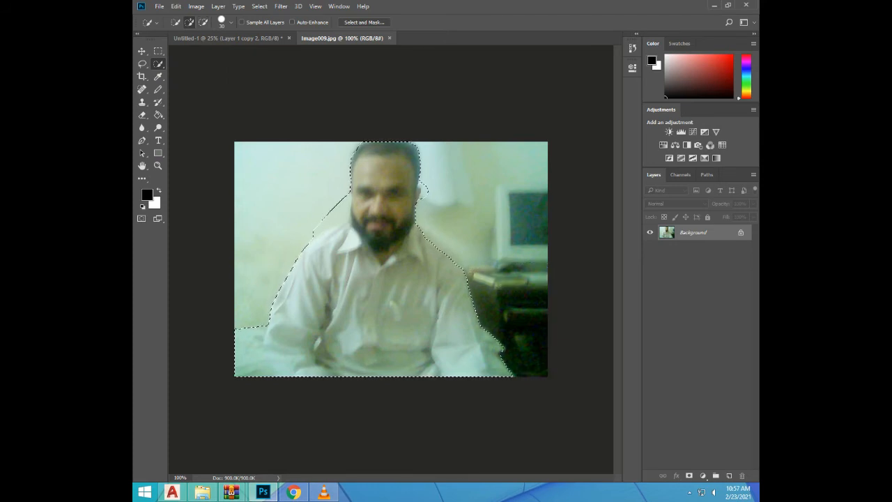
pyautogui.press('alt')
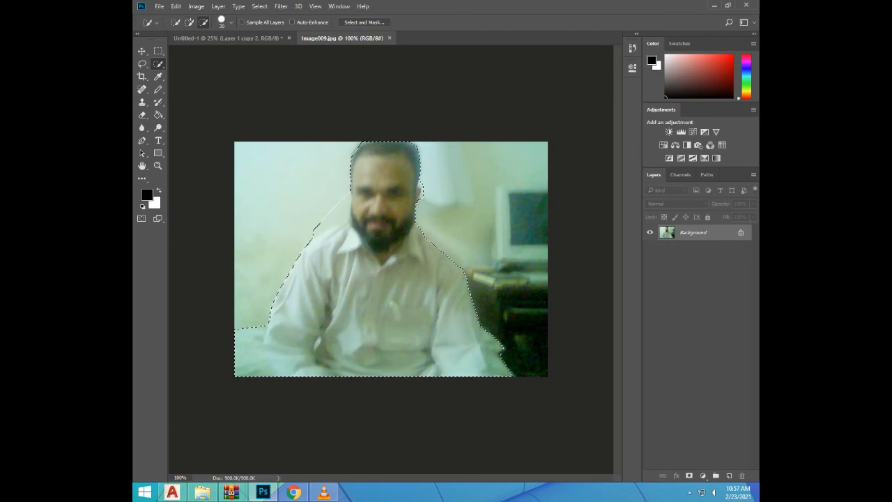
# Copy the selected man from the photo into the Untitled-1 document with the Move tool and place him above the canvas centre
pyautogui.press('alt')
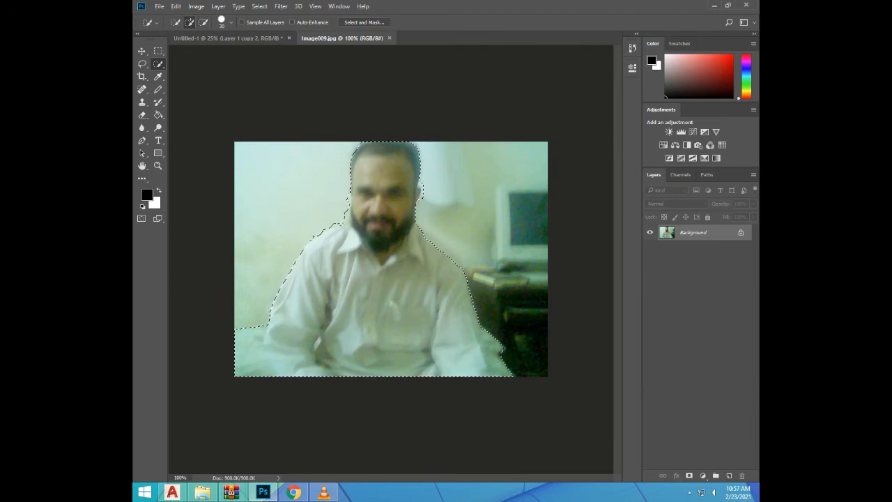
pyautogui.press('v')
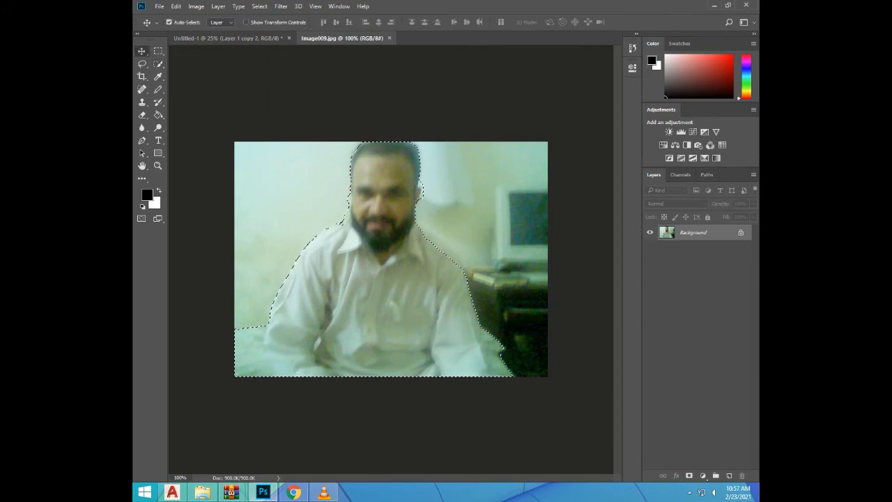
pyautogui.moveTo(377, 279); pyautogui.dragTo(349, 90)
pyautogui.moveTo(238, 40); pyautogui.dragTo(373, 245)
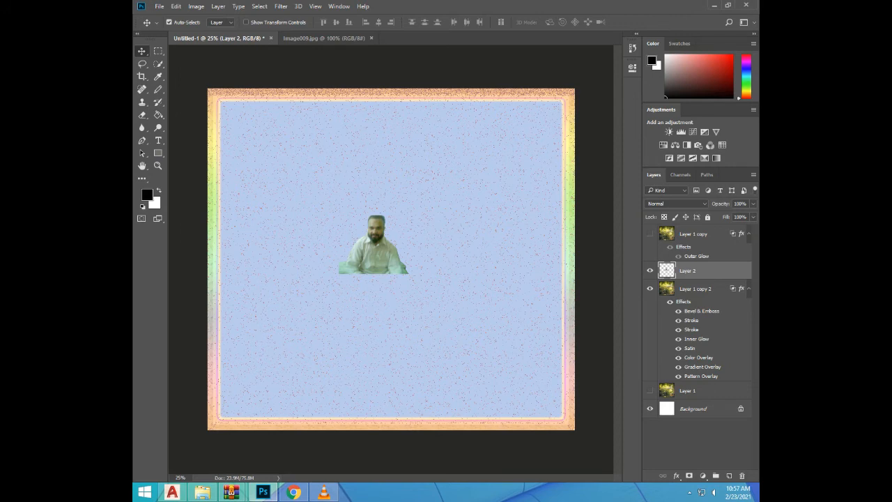
pyautogui.moveTo(373, 246)
pyautogui.mouseDown()
pyautogui.moveTo(386, 260)
pyautogui.moveTo(374, 230)
pyautogui.mouseUp()
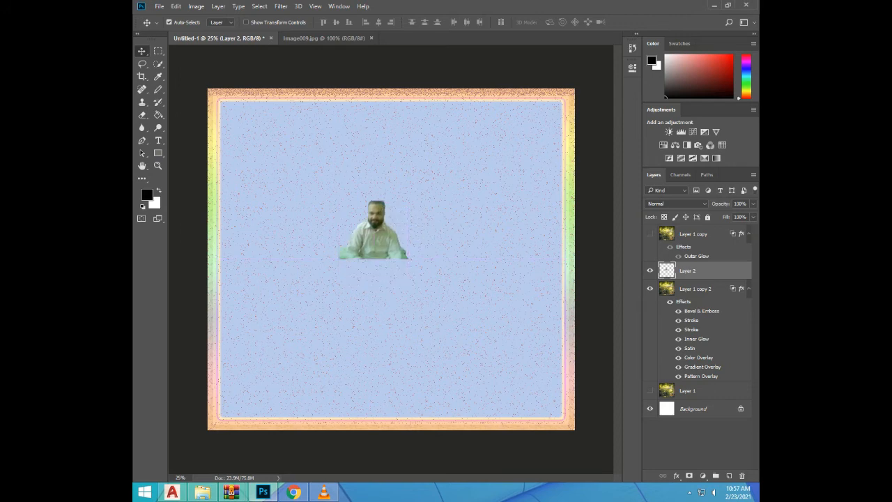
# Scale the man's cutout to about 190% width and 209% height, apply the transformation and move him to the canvas centre
pyautogui.press('ctrl')
pyautogui.hotkey('ctrl', 't')
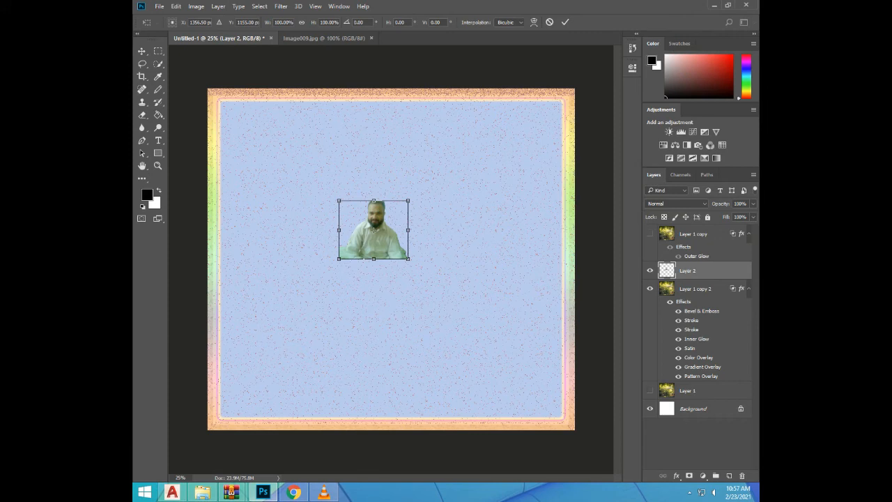
pyautogui.moveTo(408, 200); pyautogui.dragTo(472, 147)
pyautogui.moveTo(405, 147); pyautogui.dragTo(405, 135)
pyautogui.moveTo(405, 197); pyautogui.dragTo(403, 232)
pyautogui.press('v')
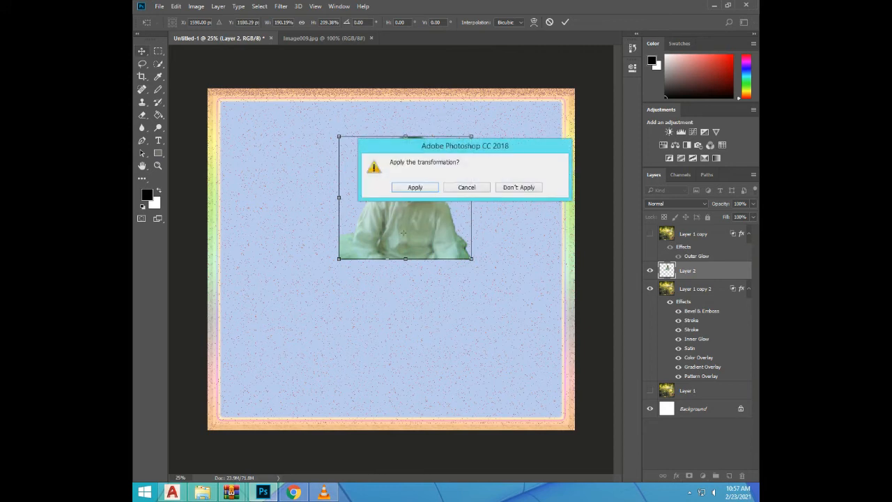
pyautogui.click(415, 185)
pyautogui.moveTo(417, 194); pyautogui.dragTo(395, 245)
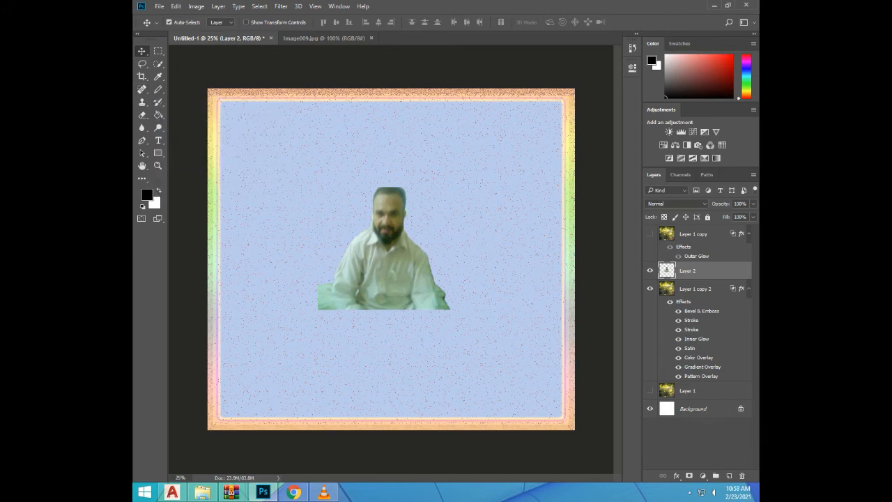
# Sample colours from the man's hair with the Eyedropper tool
pyautogui.click(158, 77)
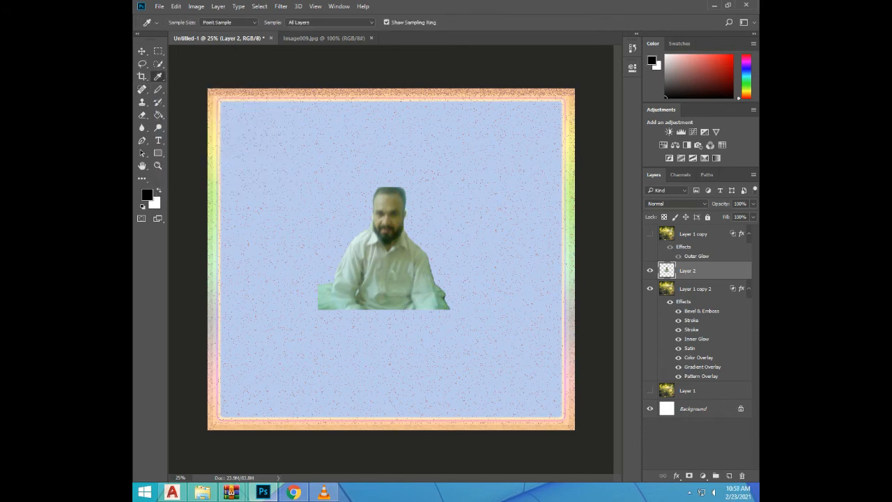
pyautogui.keyDown('alt'); pyautogui.click(390, 197); pyautogui.keyUp('alt')
pyautogui.moveTo(378, 177); pyautogui.dragTo(380, 180)
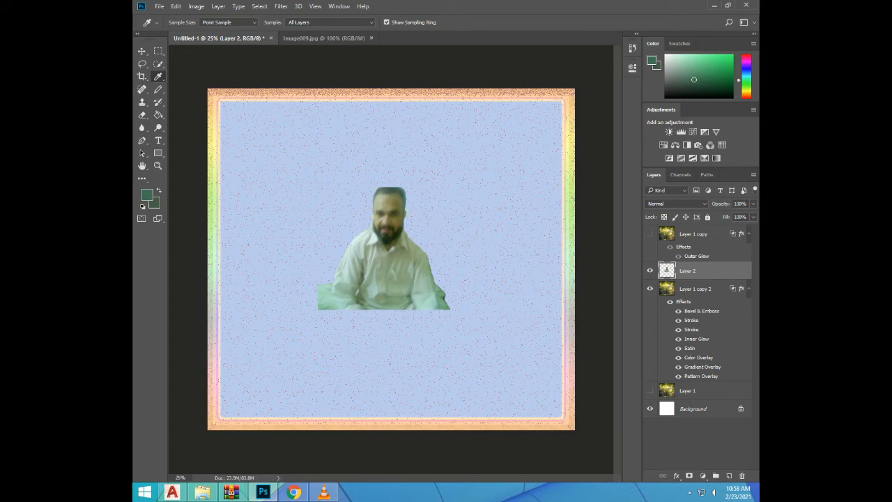
pyautogui.click(158, 89)
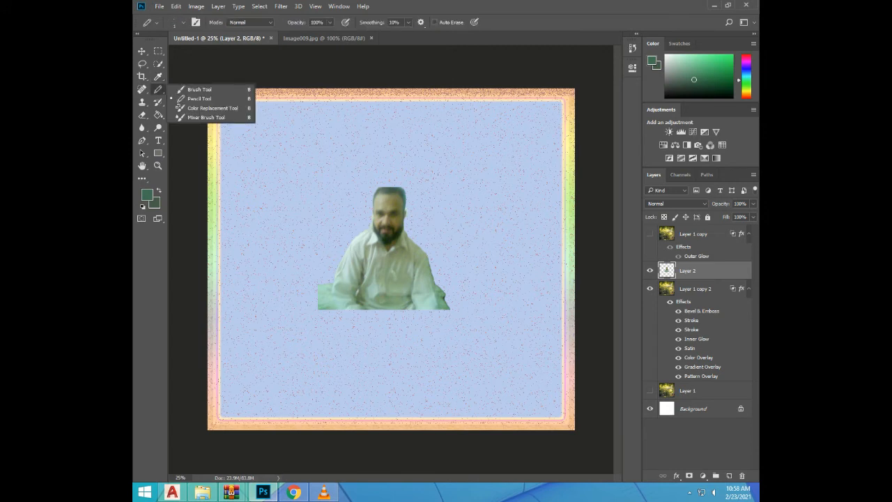
pyautogui.click(157, 102)
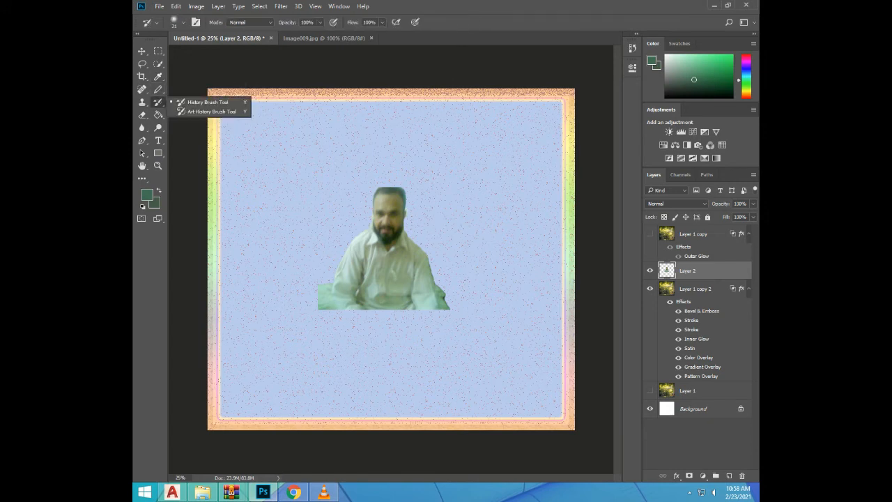
pyautogui.click(158, 77)
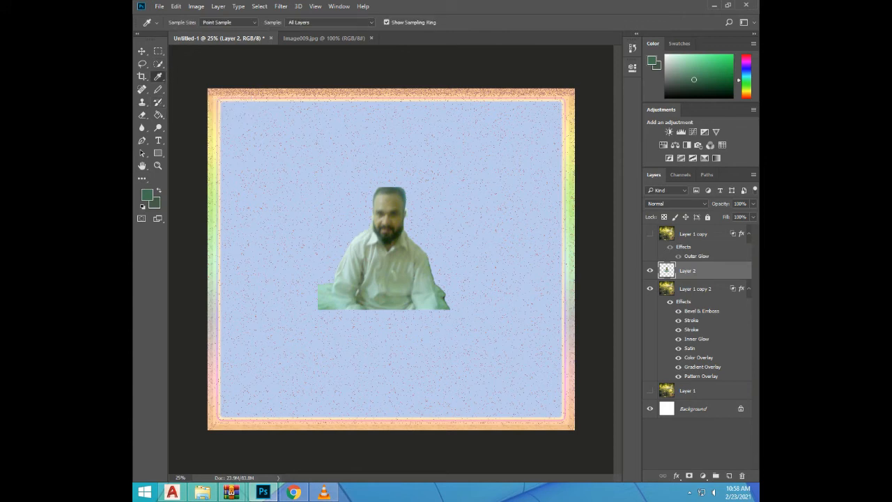
pyautogui.click(158, 76)
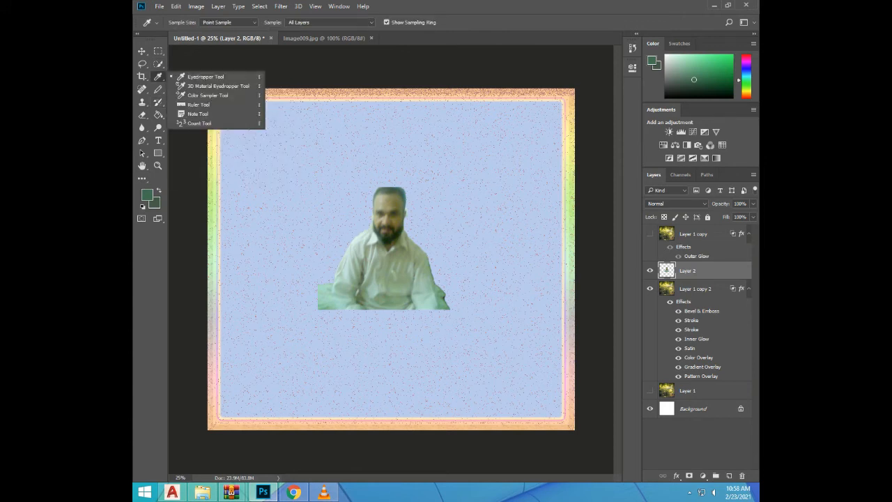
pyautogui.click(158, 76)
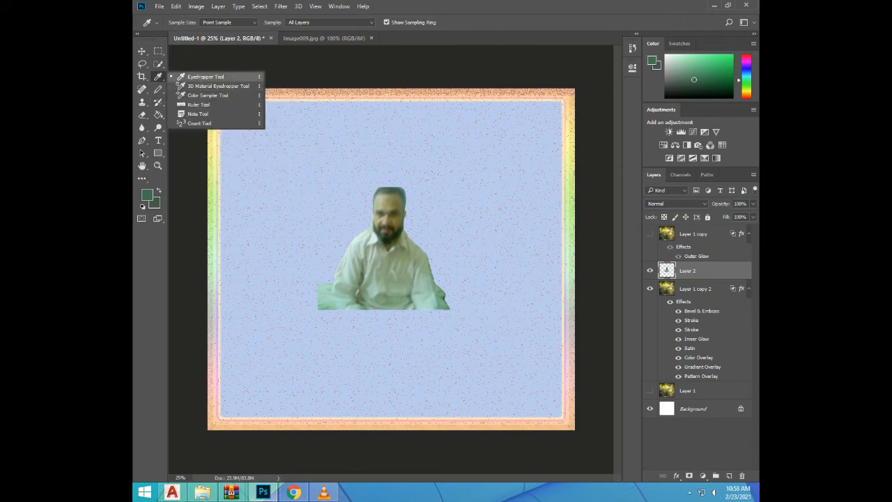
pyautogui.click(202, 76)
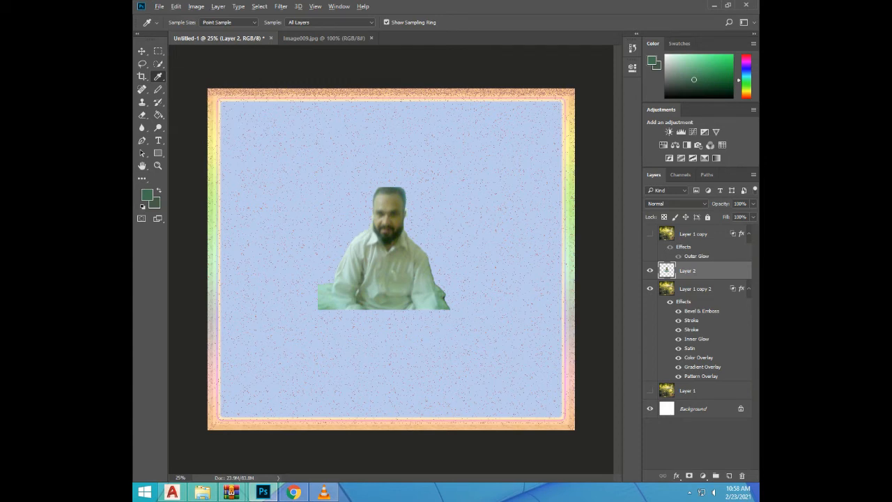
pyautogui.click(400, 189)
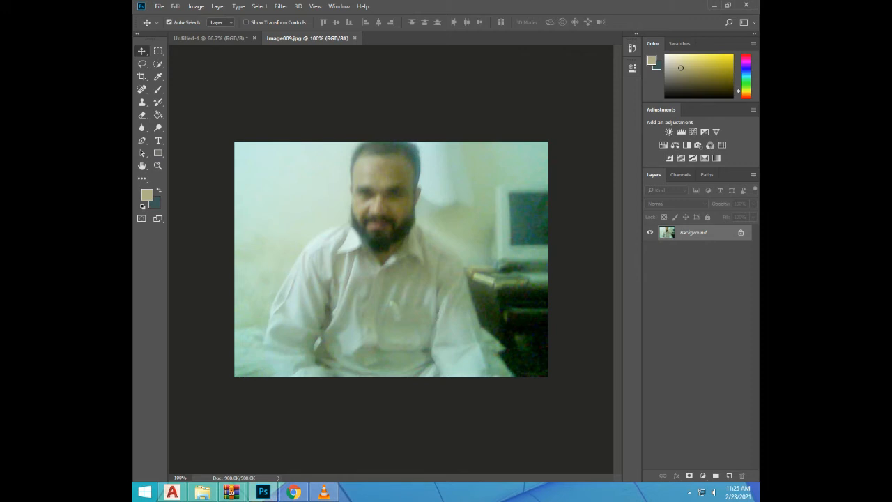
# Duplicate the Background layer of the Image009.jpg portrait and hide the original Background layer
pyautogui.press('ctrl')
pyautogui.hotkey('ctrl', 'j')
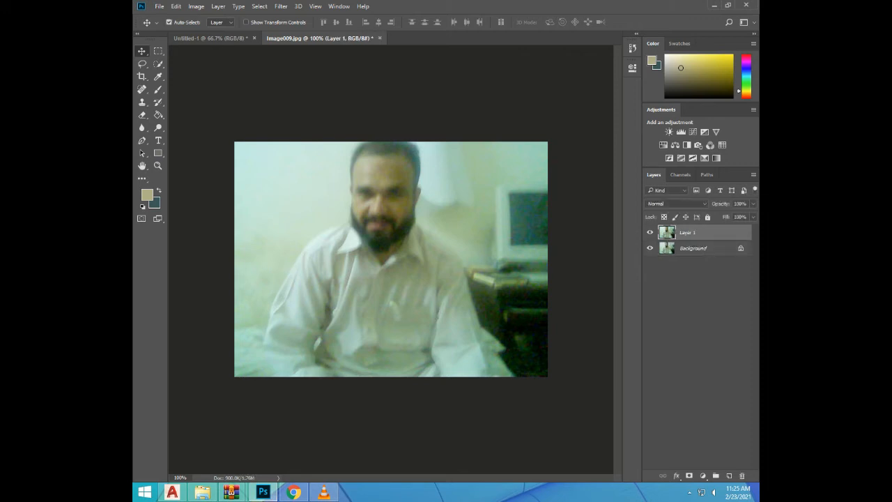
pyautogui.click(650, 248)
pyautogui.click(650, 248)
pyautogui.click(650, 248)
# Switch to Chrome and copy the Pexels image of blurred coloured lights from the "image background" search results
pyautogui.click(323, 492)
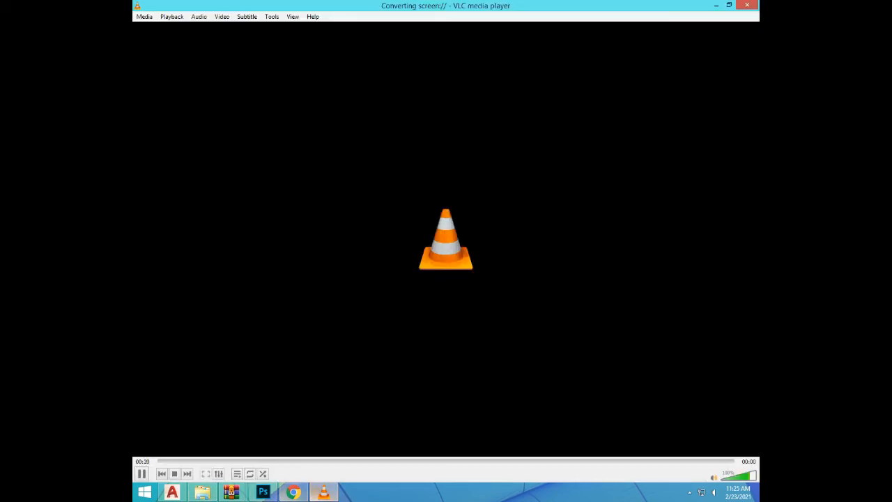
pyautogui.click(294, 492)
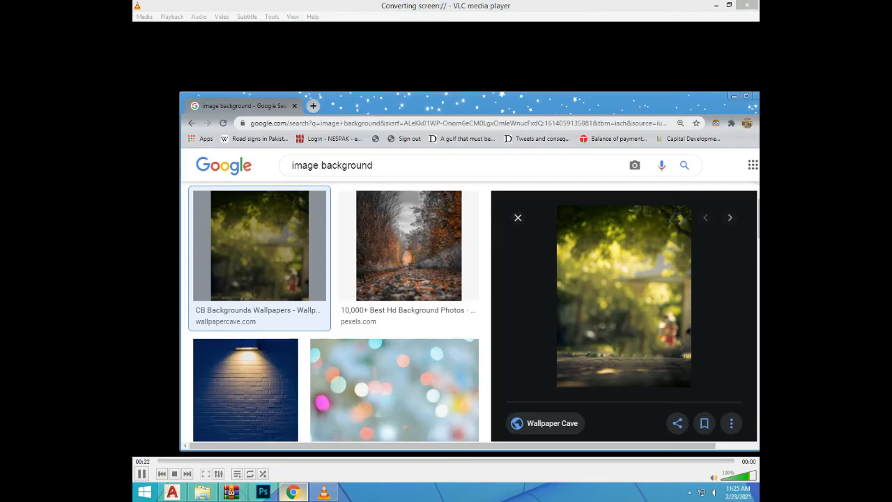
pyautogui.click(734, 96)
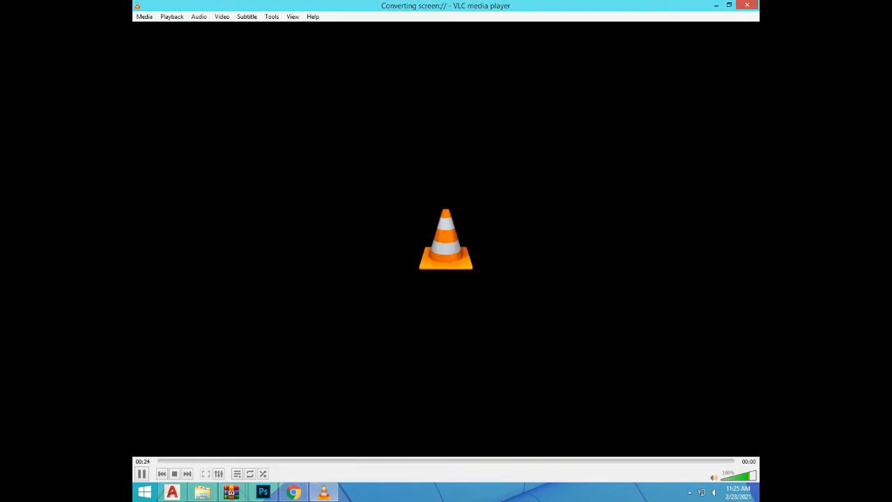
pyautogui.click(294, 492)
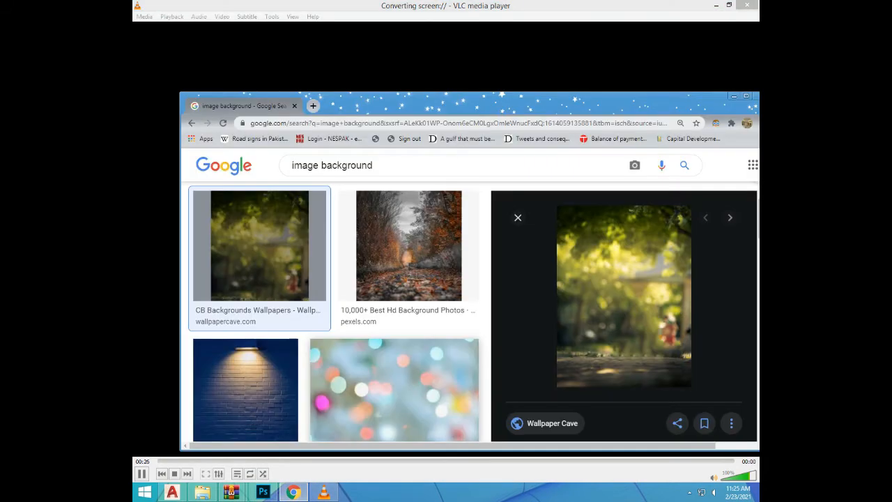
pyautogui.click(394, 391)
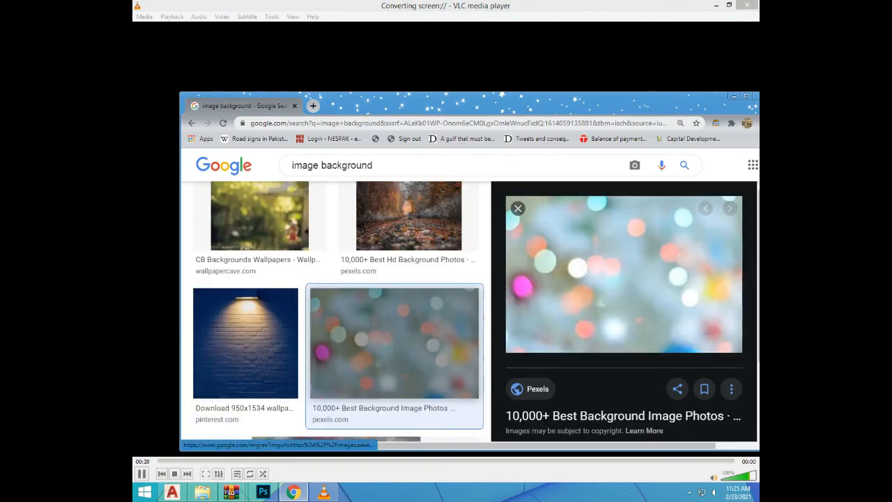
pyautogui.rightClick(611, 257)
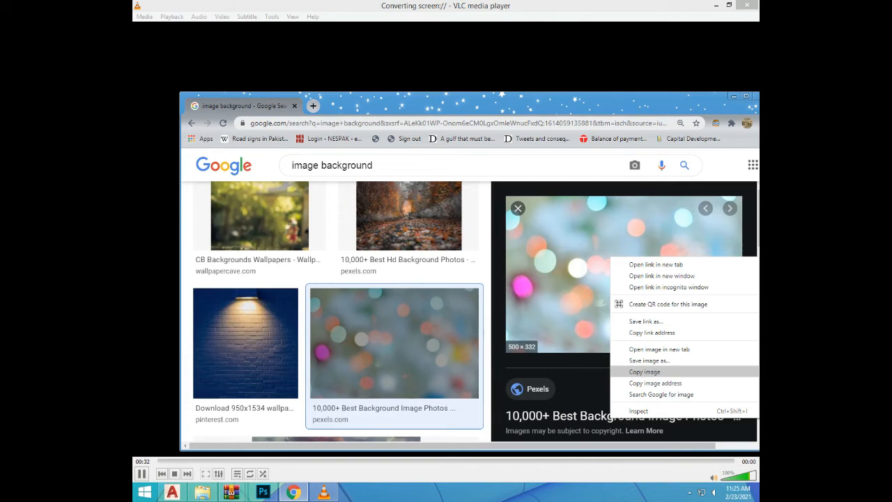
pyautogui.click(645, 372)
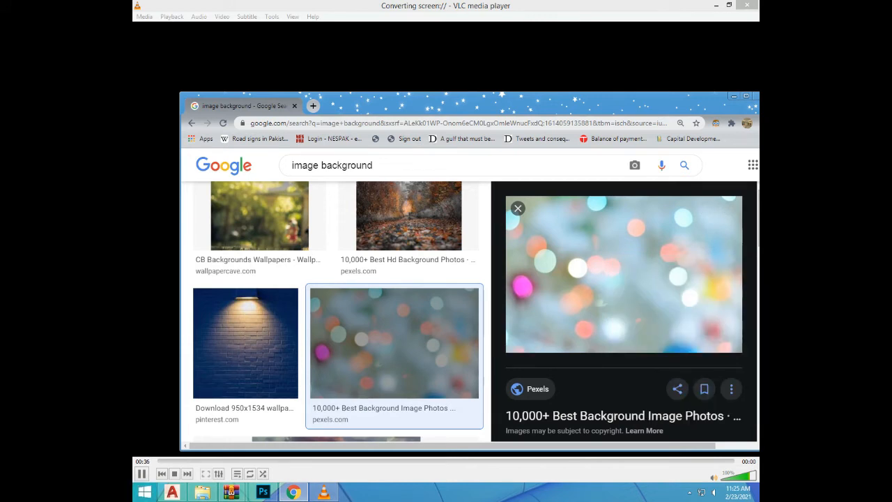
# Return to Photoshop, paste the copied image into Image009.jpg as a new layer and place that layer beneath Layer 1
pyautogui.click(263, 492)
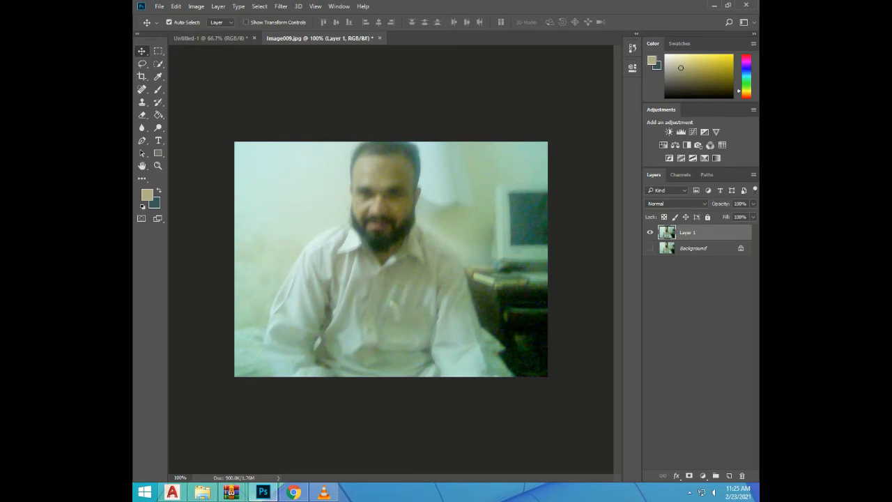
pyautogui.hotkey('ctrl', 'v')
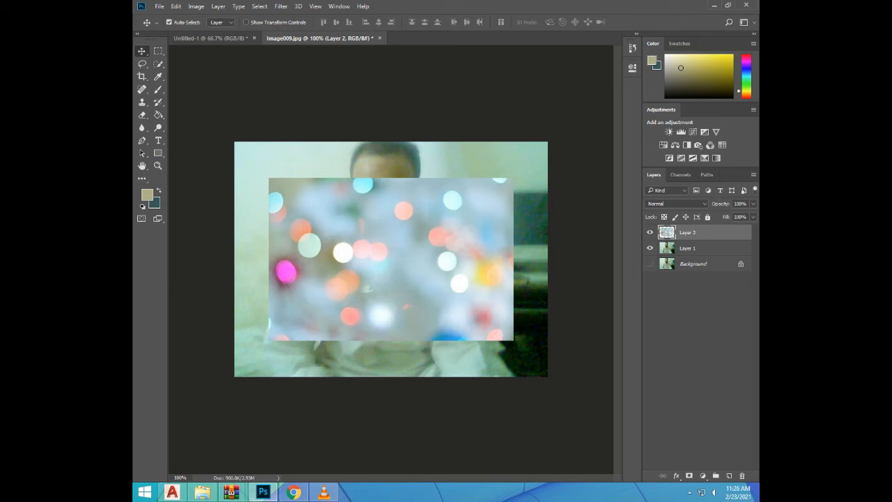
pyautogui.click(688, 249)
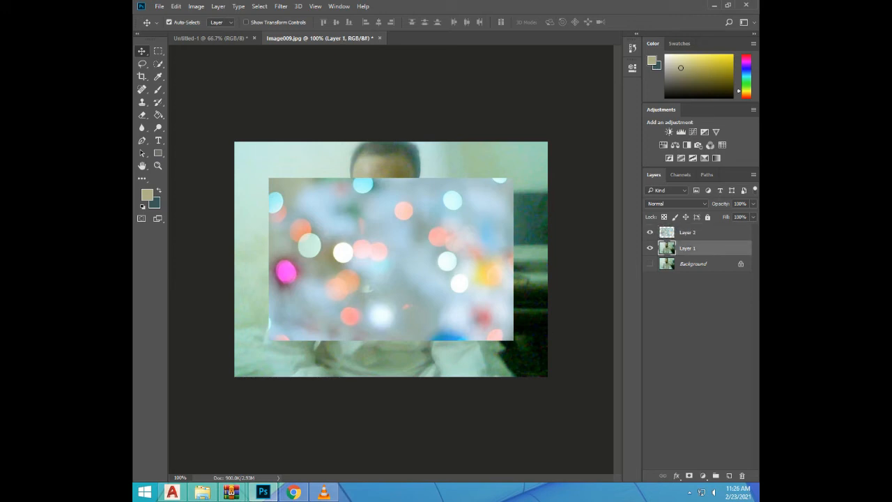
pyautogui.moveTo(688, 232); pyautogui.dragTo(688, 256)
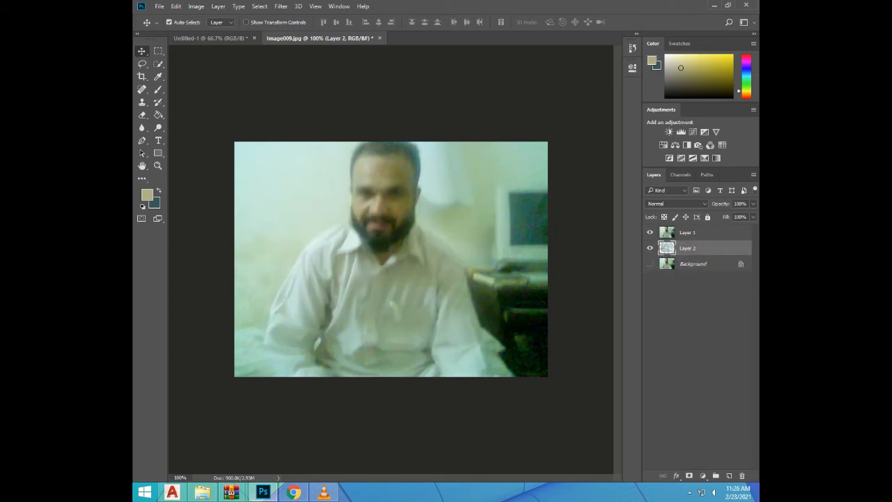
# Try lowering the opacity of Layer 1 to 36% in its blending options and undo the change
pyautogui.click(688, 233)
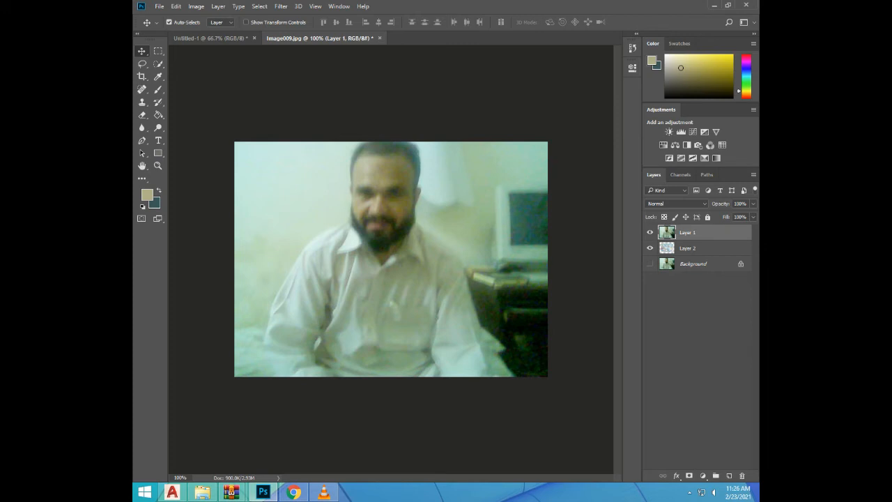
pyautogui.doubleClick(719, 232)
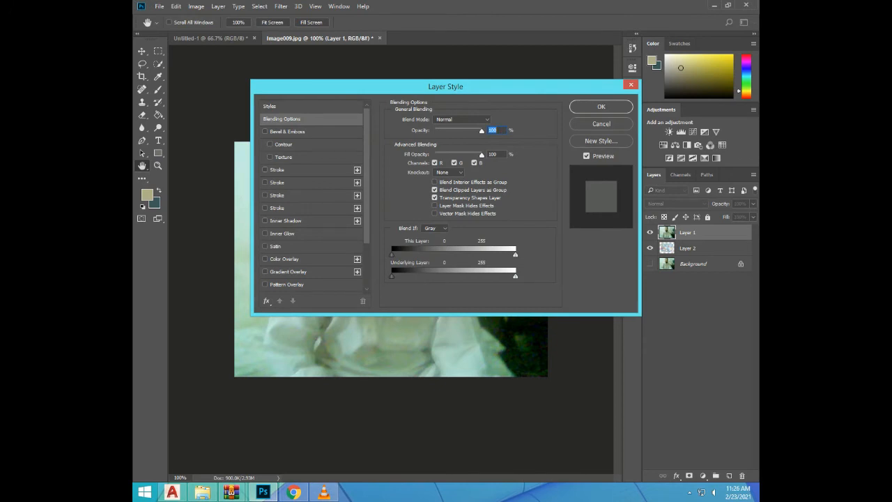
pyautogui.moveTo(482, 131); pyautogui.dragTo(459, 131)
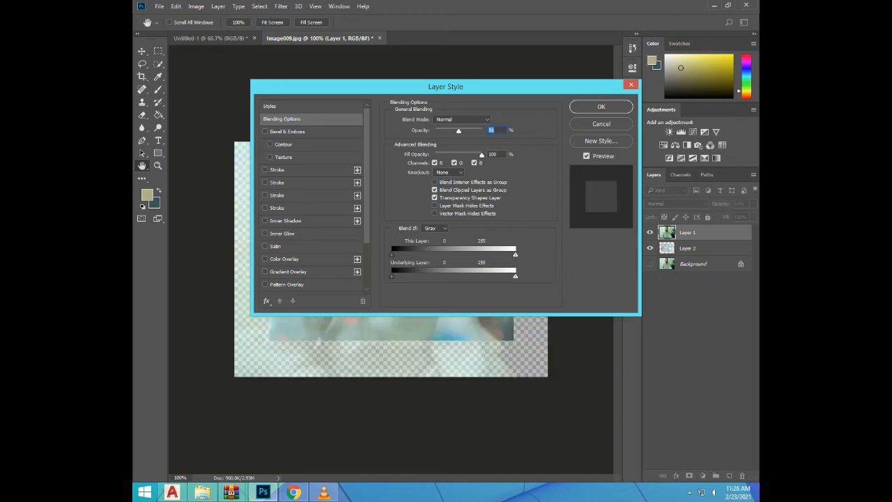
pyautogui.moveTo(459, 132)
pyautogui.mouseDown()
pyautogui.moveTo(474, 131)
pyautogui.moveTo(452, 131)
pyautogui.mouseUp()
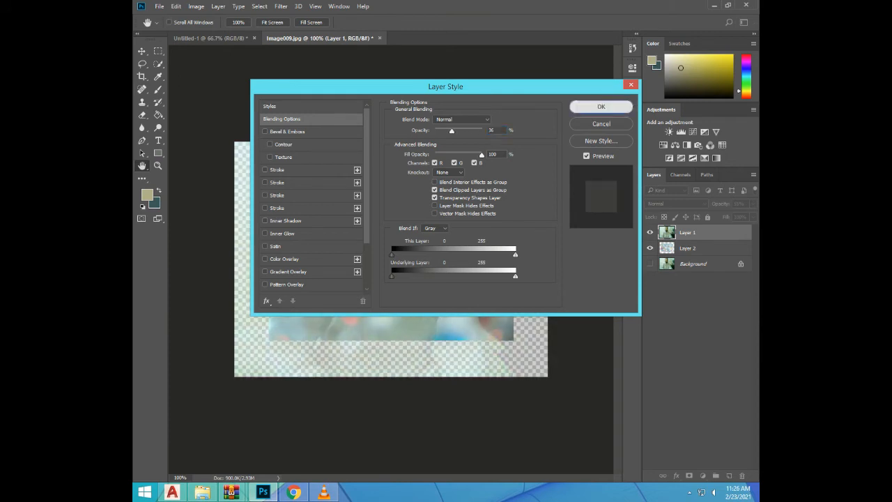
pyautogui.click(601, 107)
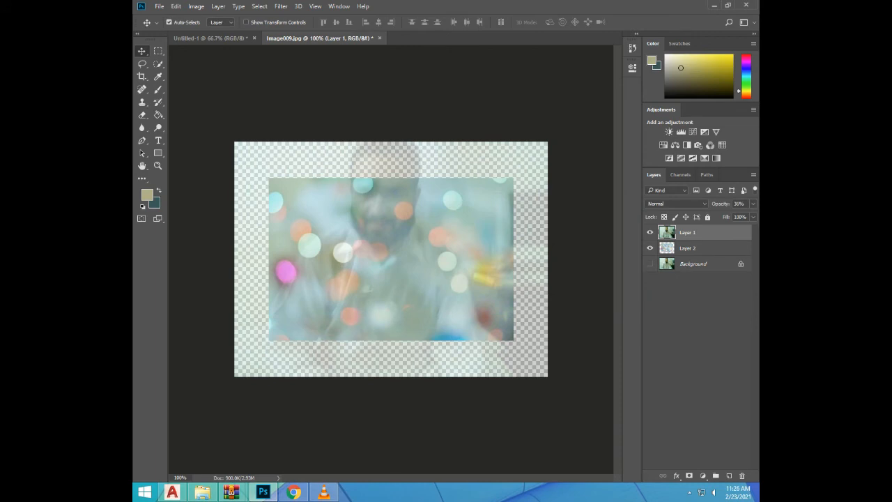
pyautogui.press('ctrl')
pyautogui.hotkey('ctrl', 'z')
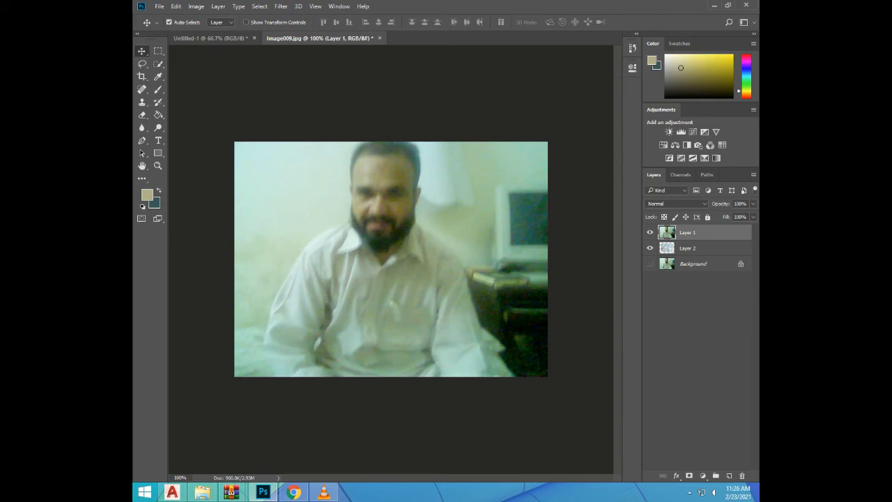
pyautogui.rightClick(677, 233)
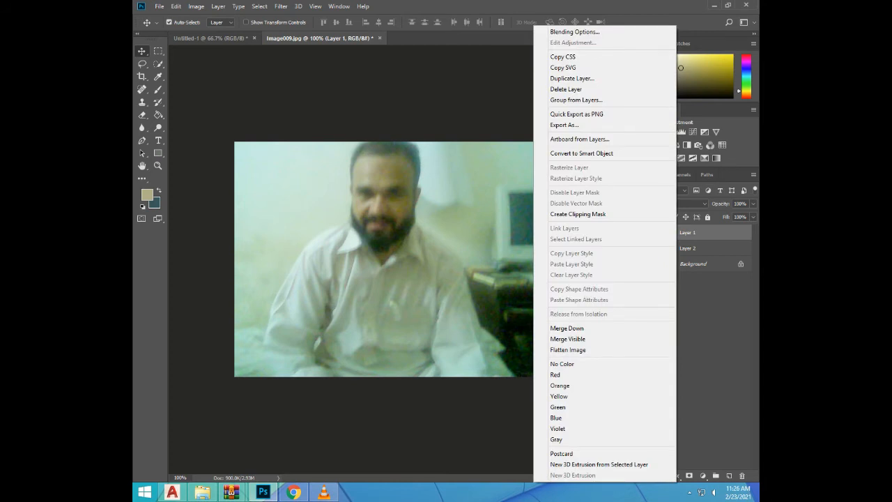
pyautogui.press('Escape')
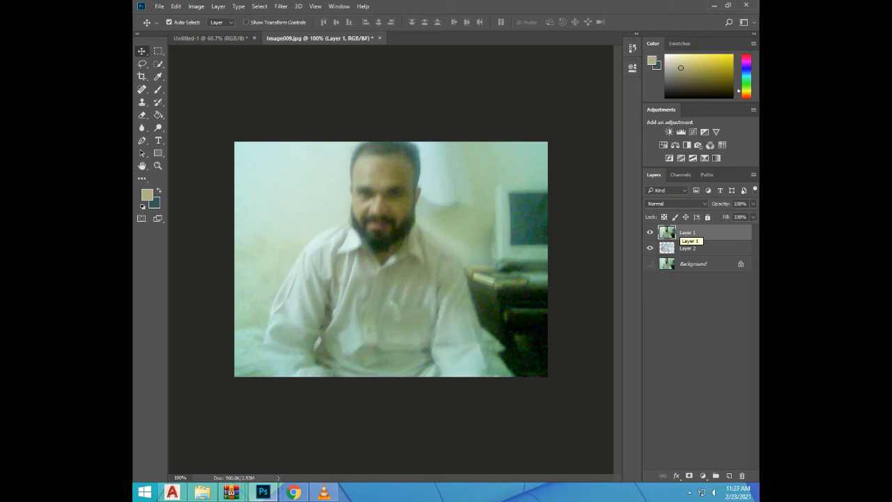
pyautogui.doubleClick(688, 232)
pyautogui.doubleClick(728, 233)
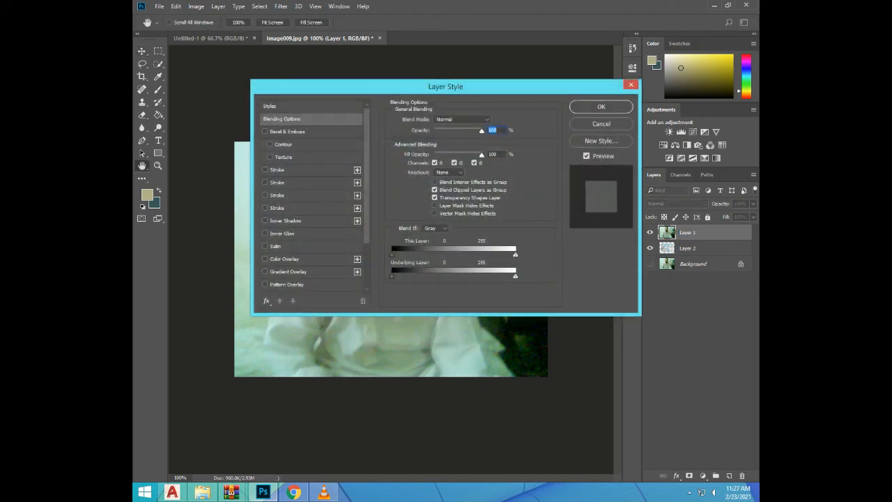
pyautogui.click(463, 120)
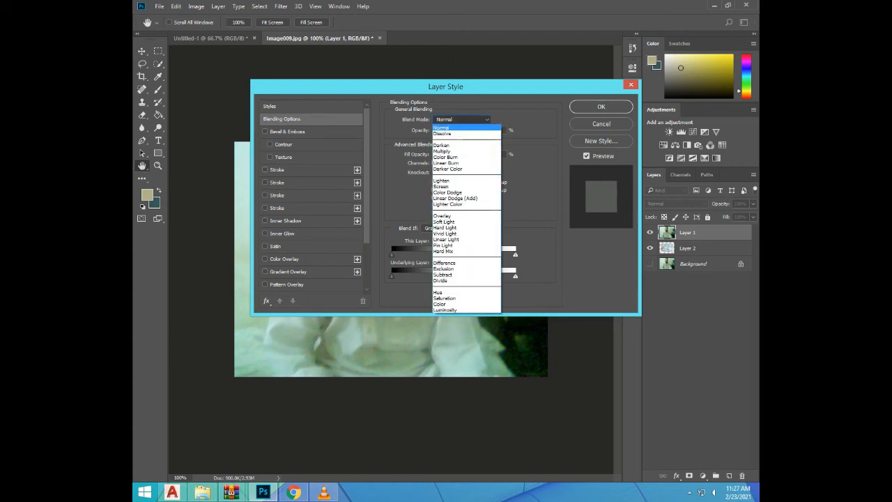
pyautogui.click(463, 120)
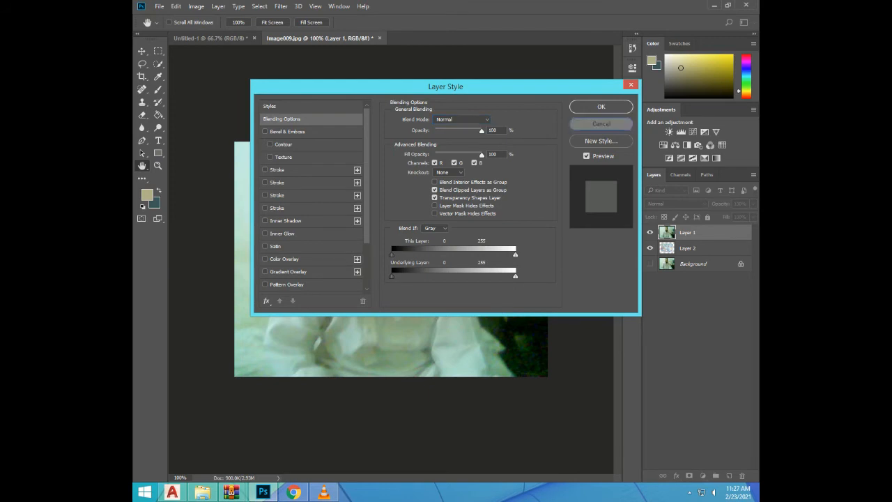
pyautogui.click(601, 125)
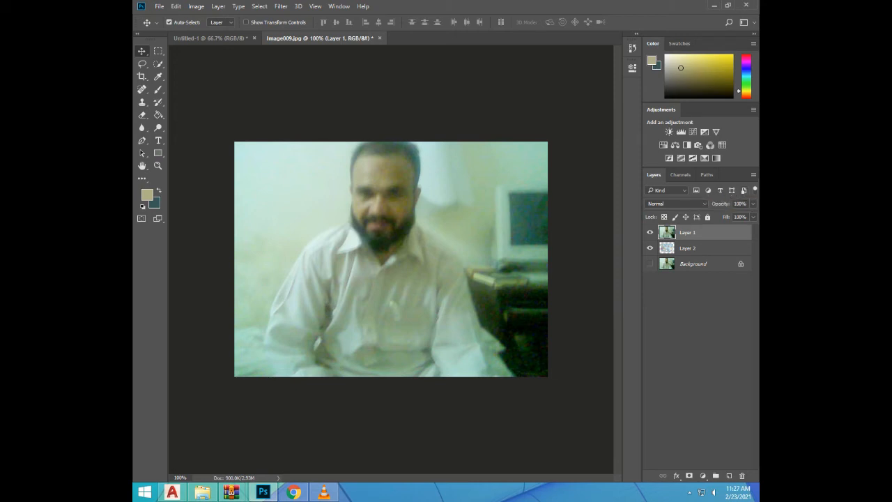
# Try reducing Layer 1 to 10% opacity and 26% fill opacity in its blending options, and undo the change
pyautogui.doubleClick(720, 233)
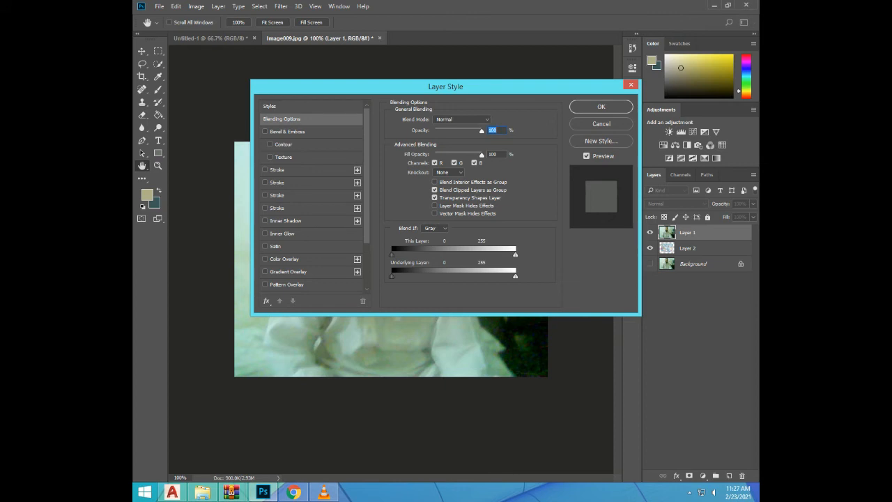
pyautogui.moveTo(482, 131); pyautogui.dragTo(439, 131)
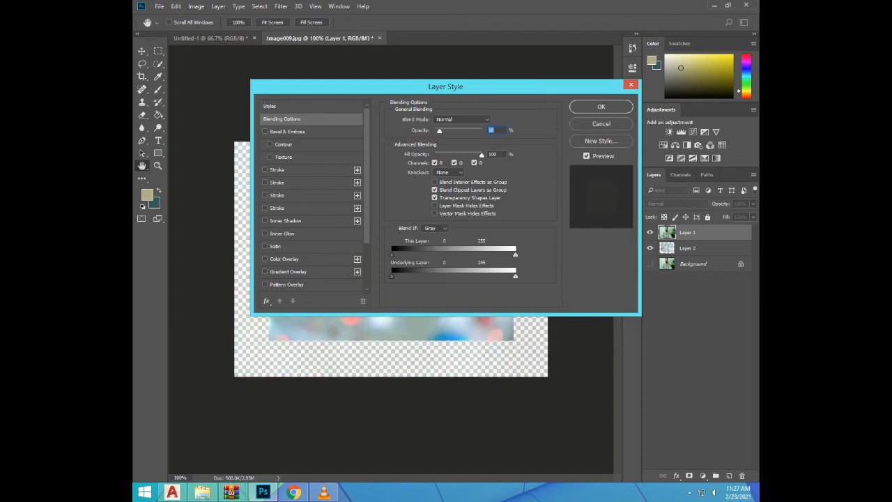
pyautogui.moveTo(482, 154); pyautogui.dragTo(447, 154)
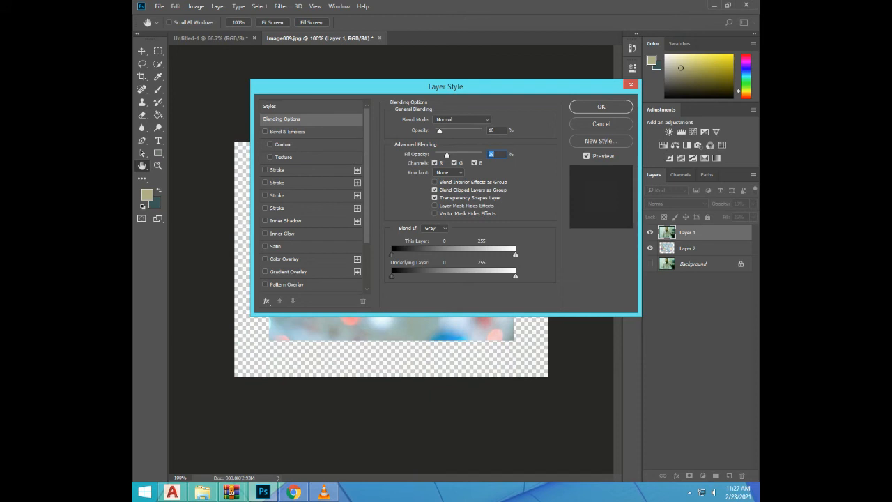
pyautogui.click(435, 206)
pyautogui.click(435, 213)
pyautogui.click(601, 106)
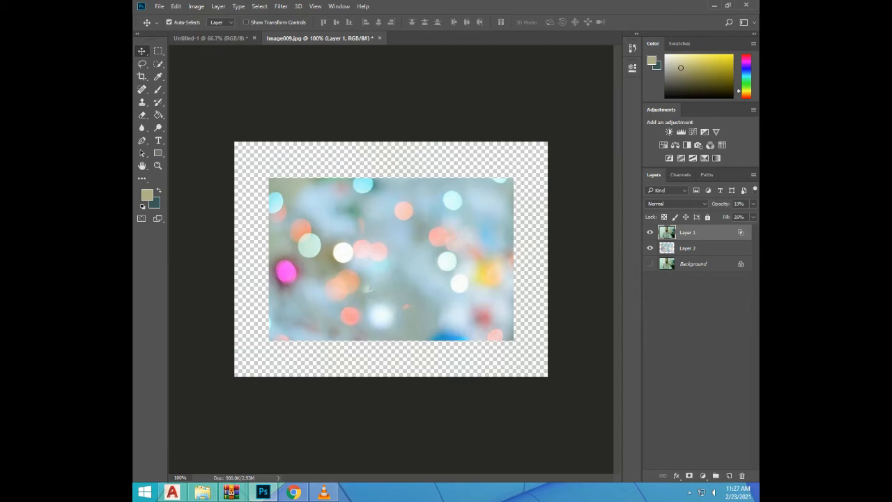
pyautogui.hotkey('ctrl', 'z')
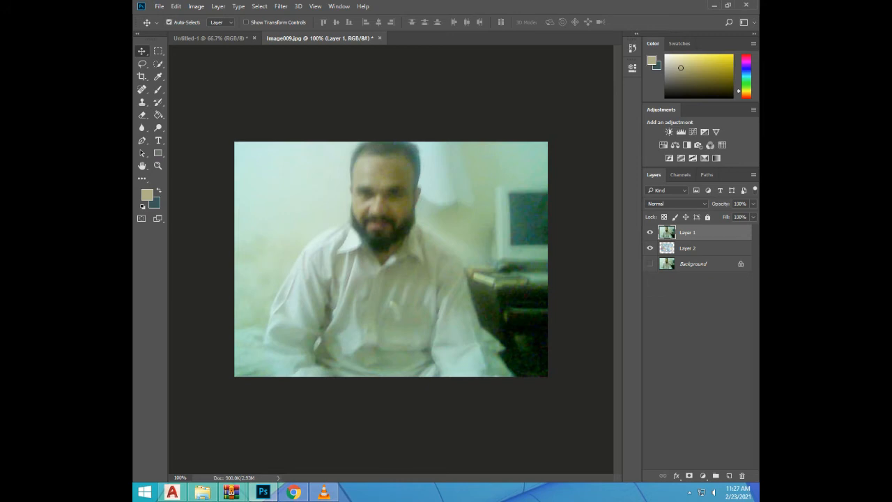
# Bring Layer 2 above Layer 1 and shift the blurred-lights image slightly upward over the portrait
pyautogui.click(704, 249)
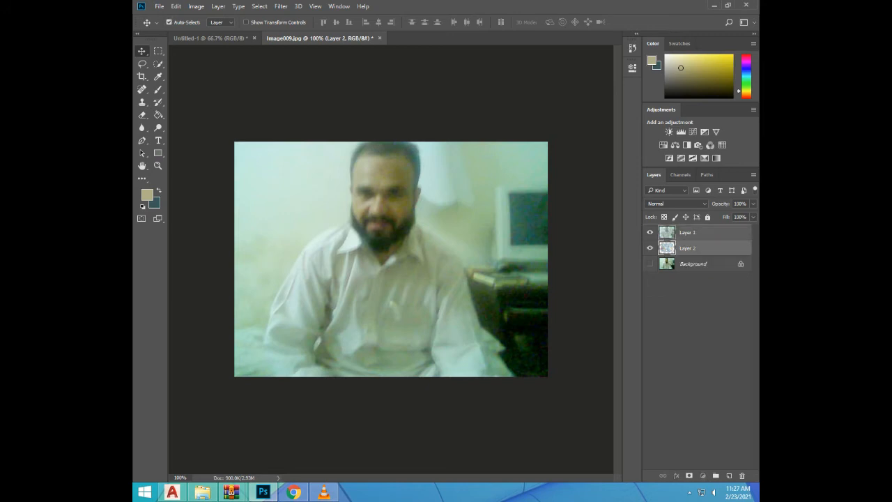
pyautogui.hotkey('ctrl', ']')
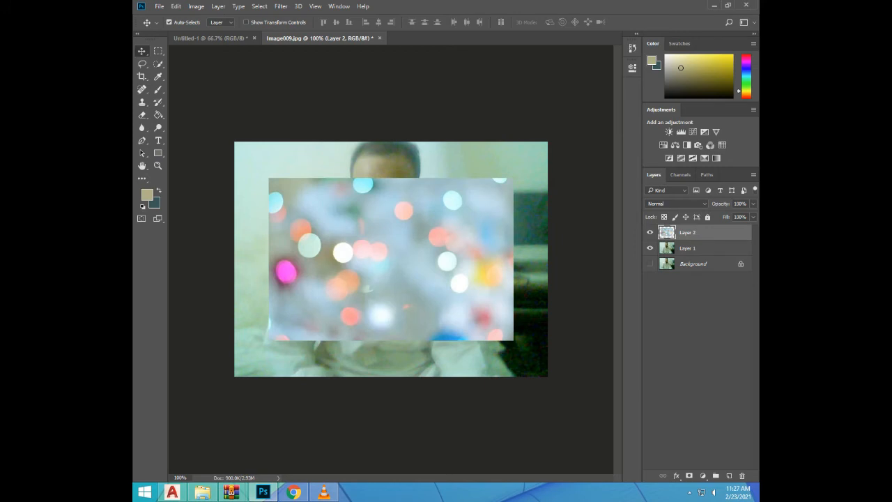
pyautogui.moveTo(394, 241); pyautogui.dragTo(394, 227)
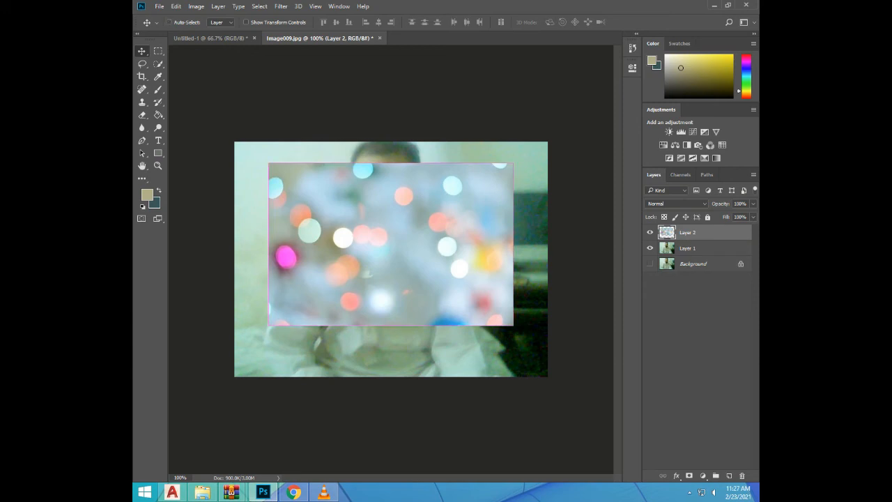
# Free-transform Layer 2 to about 128% width and 146% height so the blurred-lights image covers the whole canvas
pyautogui.hotkey('ctrl', 't')
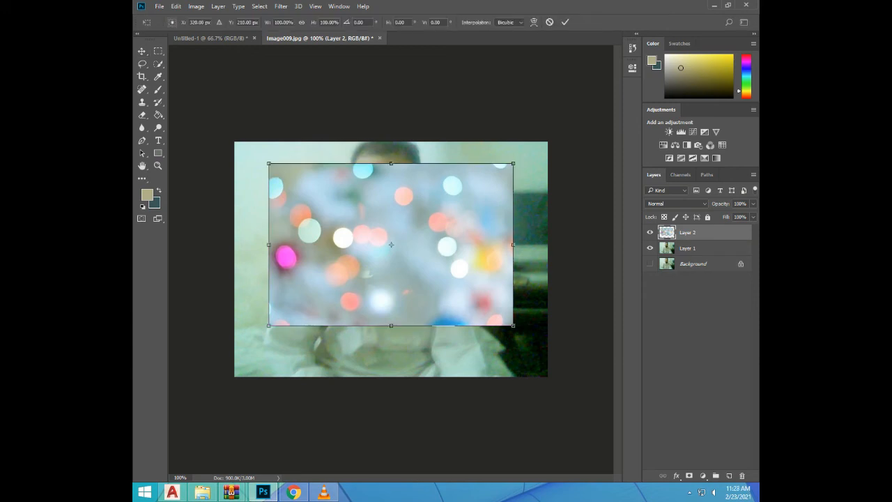
pyautogui.moveTo(513, 163); pyautogui.dragTo(550, 140)
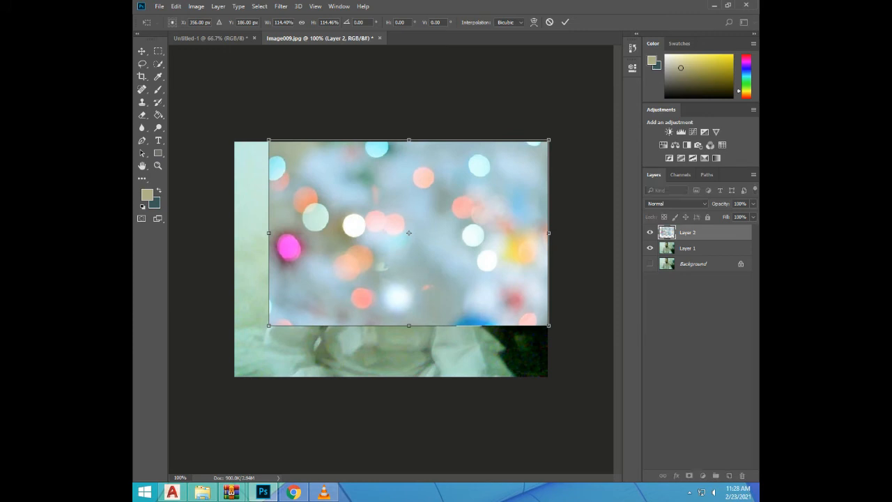
pyautogui.moveTo(268, 233); pyautogui.dragTo(234, 232)
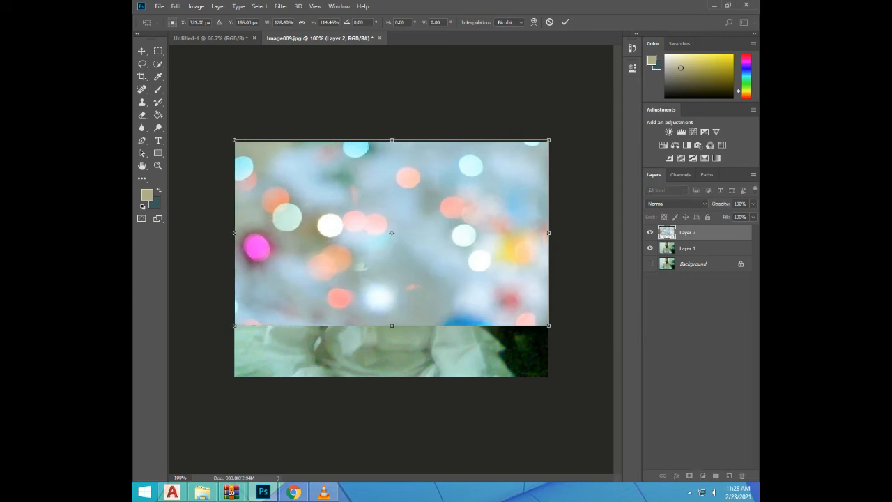
pyautogui.moveTo(392, 326); pyautogui.dragTo(391, 376)
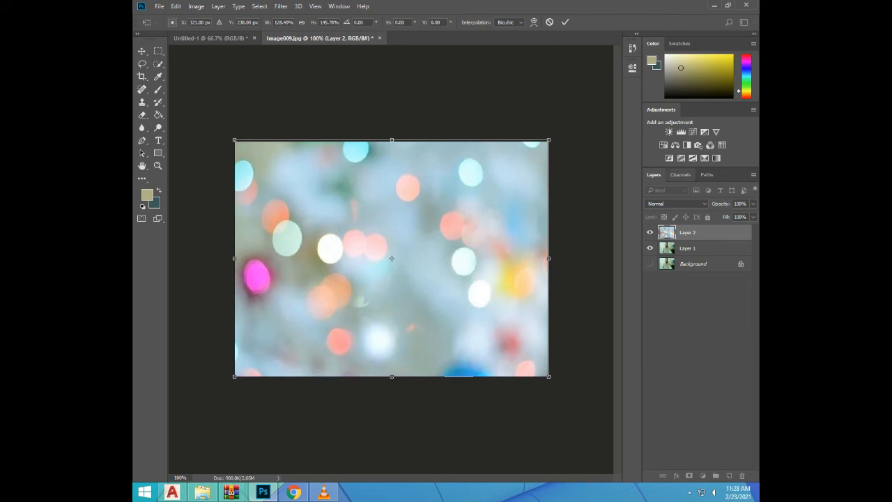
pyautogui.click(681, 174)
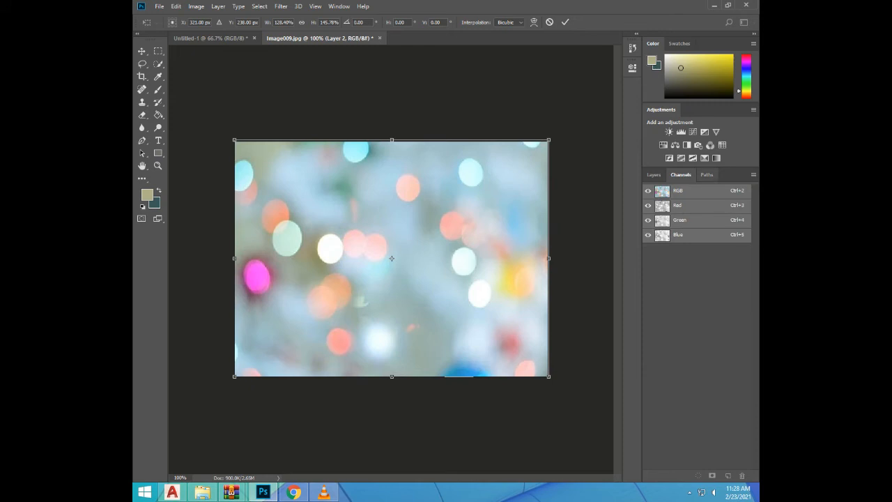
pyautogui.click(707, 175)
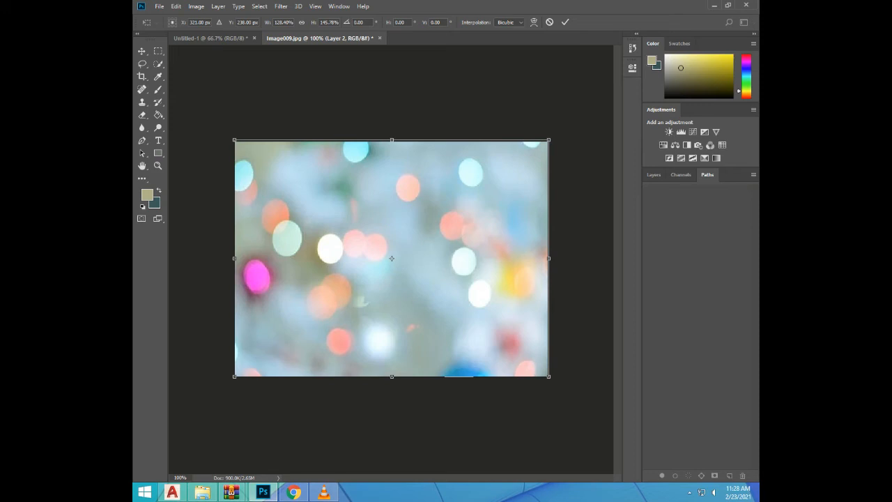
pyautogui.press('Return')
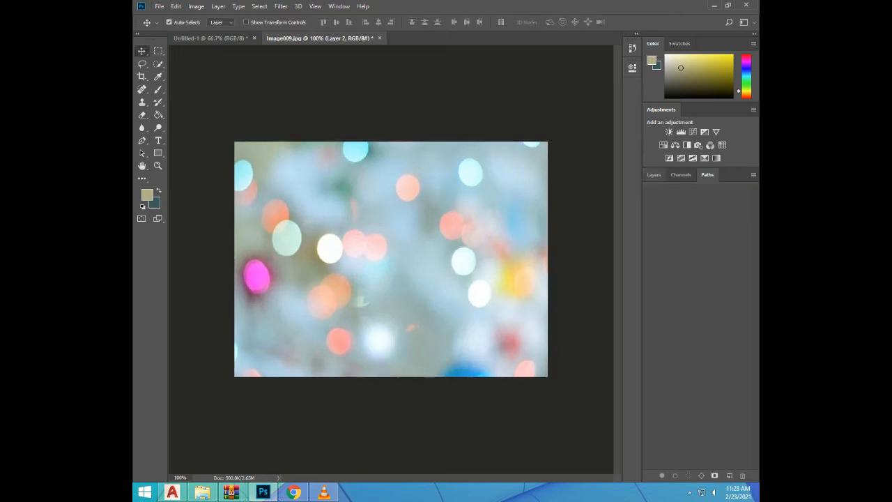
pyautogui.click(654, 175)
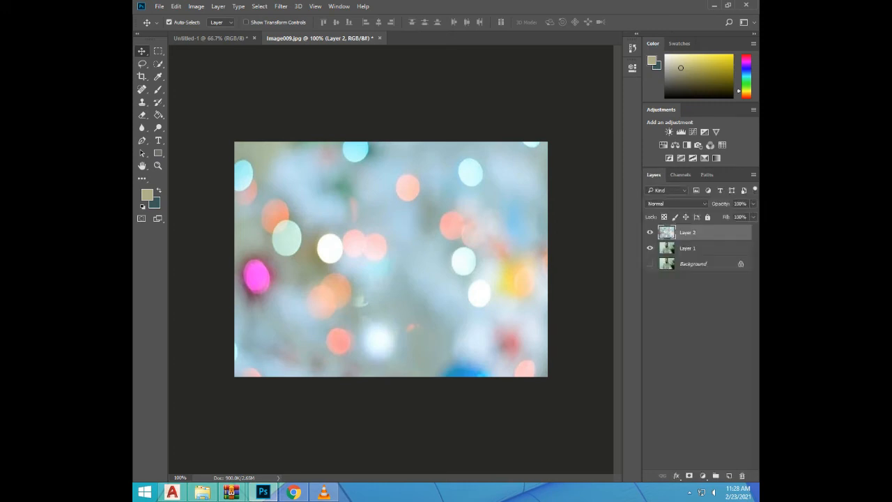
# In Layer 2's Blend If settings, raise the dark sliders for This Layer in Gray and Green, and Green's Underlying Layer to 117
pyautogui.doubleClick(721, 233)
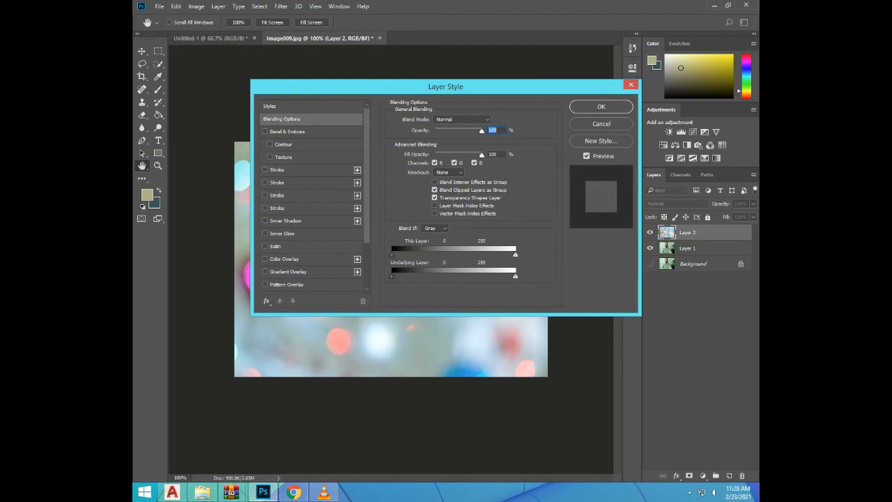
pyautogui.moveTo(488, 86); pyautogui.dragTo(670, 134)
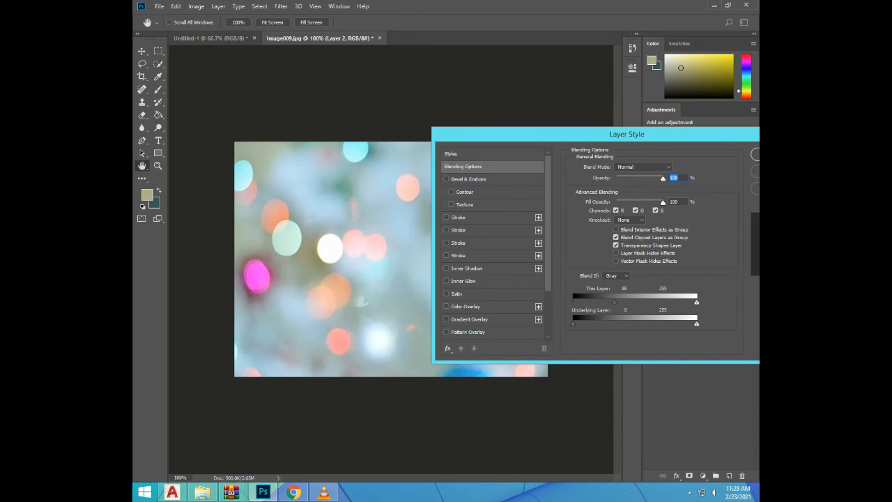
pyautogui.click(616, 275)
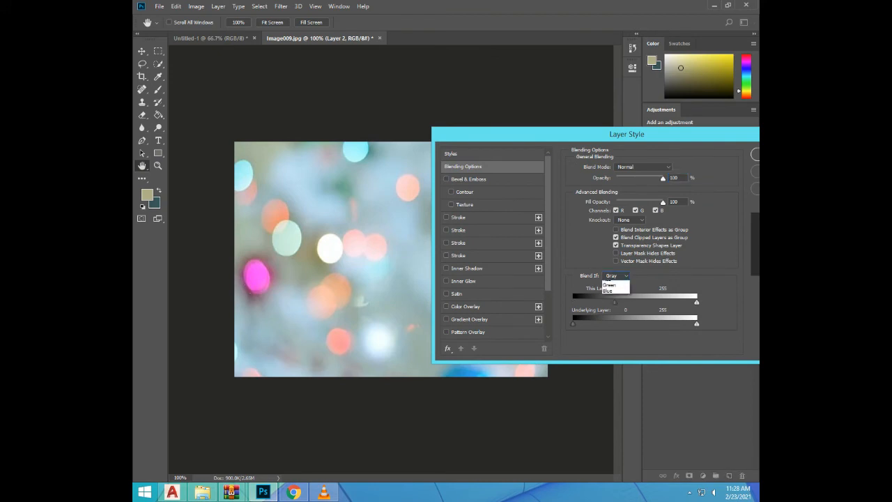
pyautogui.click(610, 296)
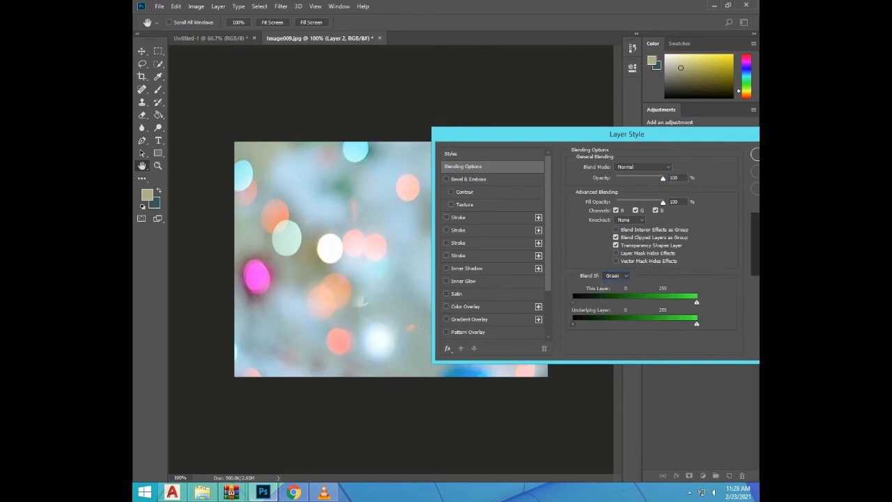
pyautogui.moveTo(573, 302); pyautogui.dragTo(623, 302)
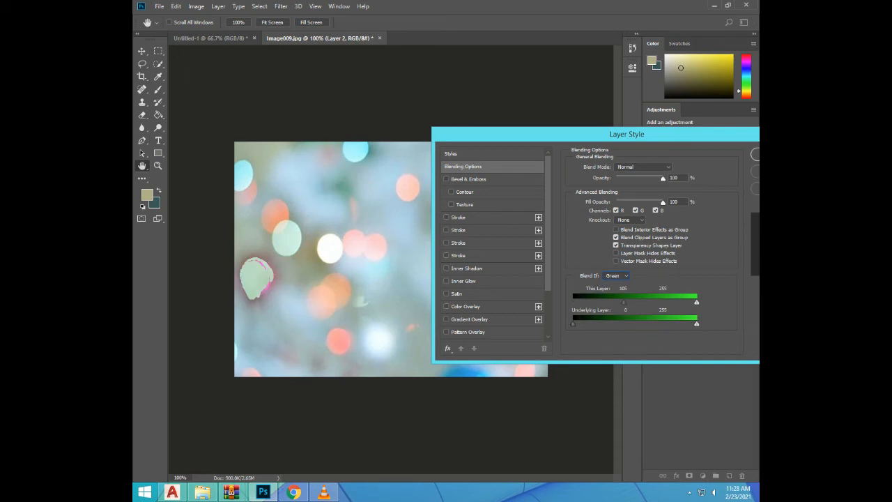
pyautogui.moveTo(573, 324); pyautogui.dragTo(630, 324)
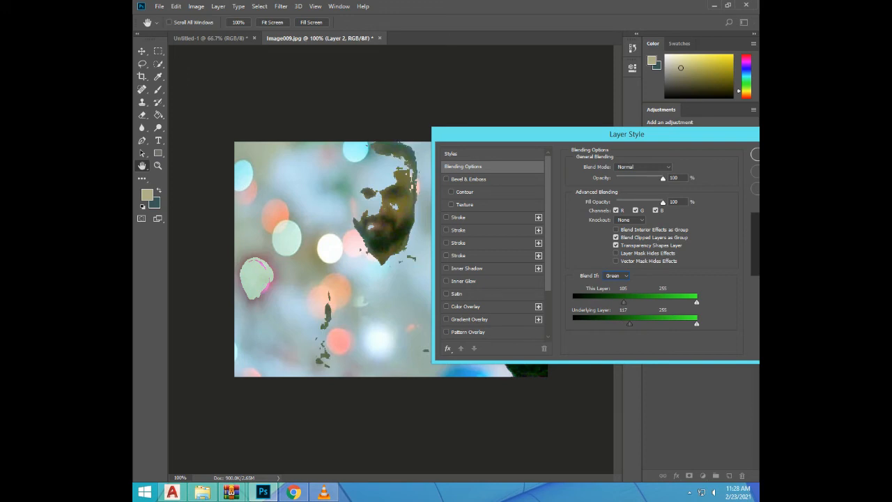
pyautogui.moveTo(624, 302); pyautogui.dragTo(631, 302)
pyautogui.click(613, 276)
pyautogui.click(609, 284)
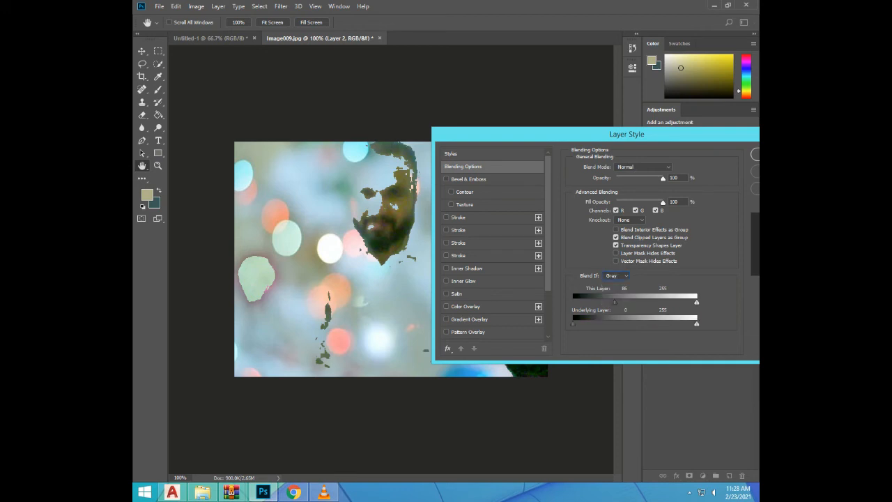
# Set Layer 2's blend mode to Multiply and lower its opacity to 49%
pyautogui.click(643, 166)
pyautogui.press('Down')
pyautogui.press('Down')
pyautogui.press('Down')
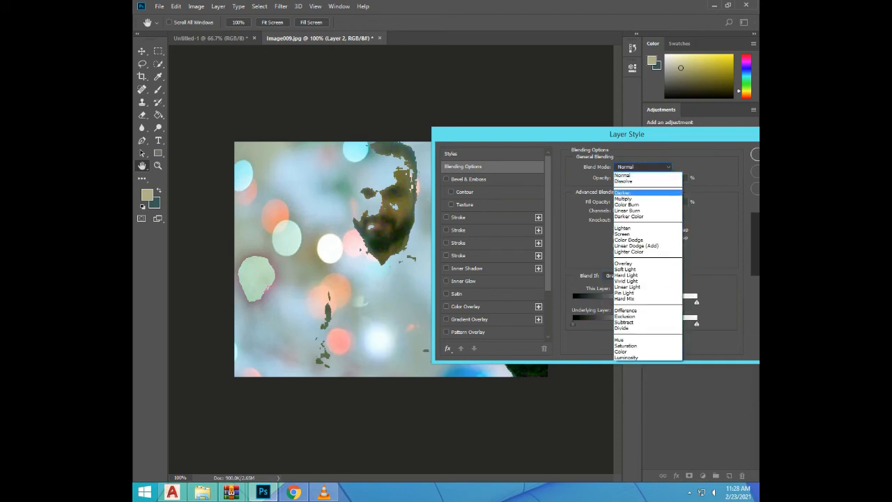
pyautogui.press('Return')
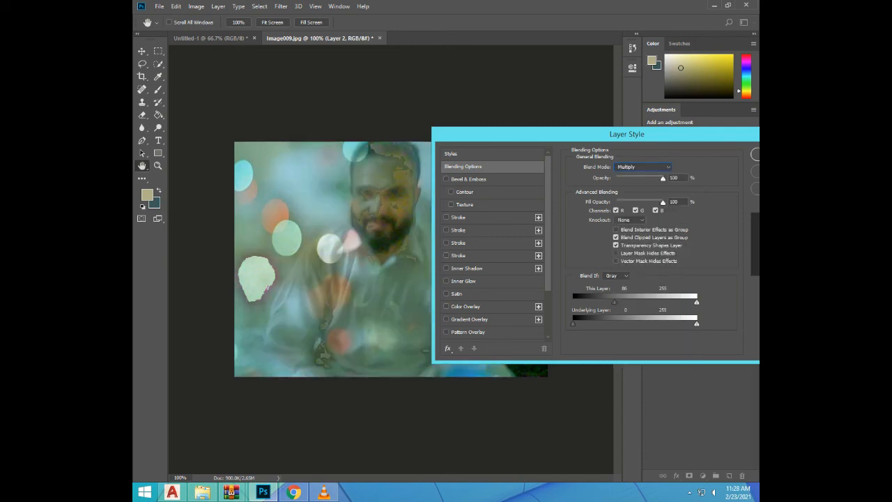
pyautogui.moveTo(627, 134)
pyautogui.mouseDown()
pyautogui.moveTo(645, 176)
pyautogui.moveTo(636, 290)
pyautogui.moveTo(629, 146)
pyautogui.moveTo(685, 115)
pyautogui.moveTo(574, 100)
pyautogui.moveTo(635, 124)
pyautogui.mouseUp()
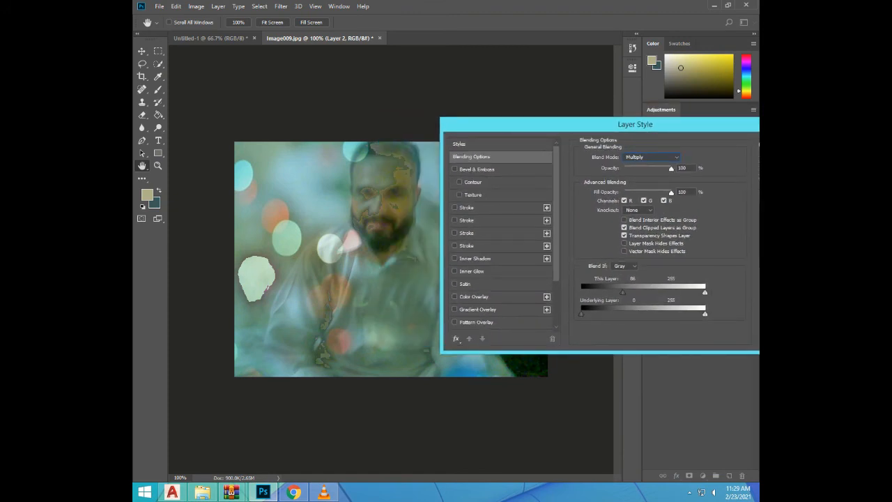
pyautogui.moveTo(672, 168); pyautogui.dragTo(646, 169)
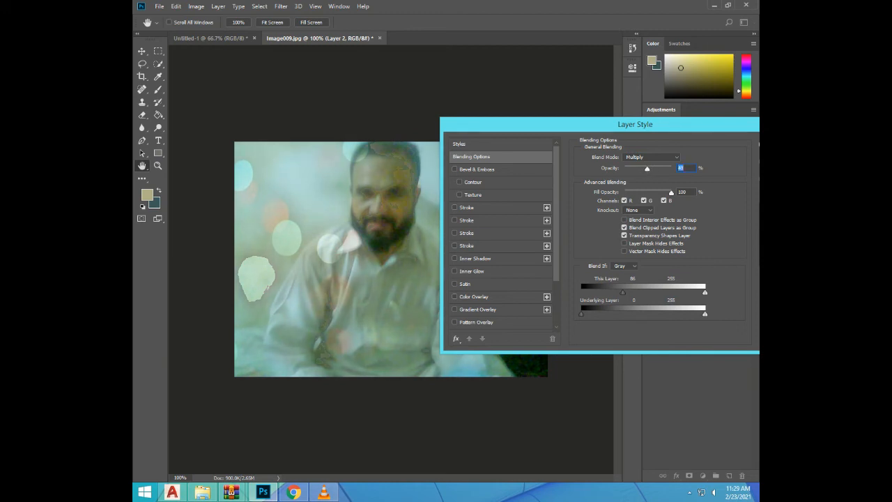
# Try the Dissolve and Normal blend modes on Layer 2, and set the mode to Darker Color
pyautogui.click(652, 157)
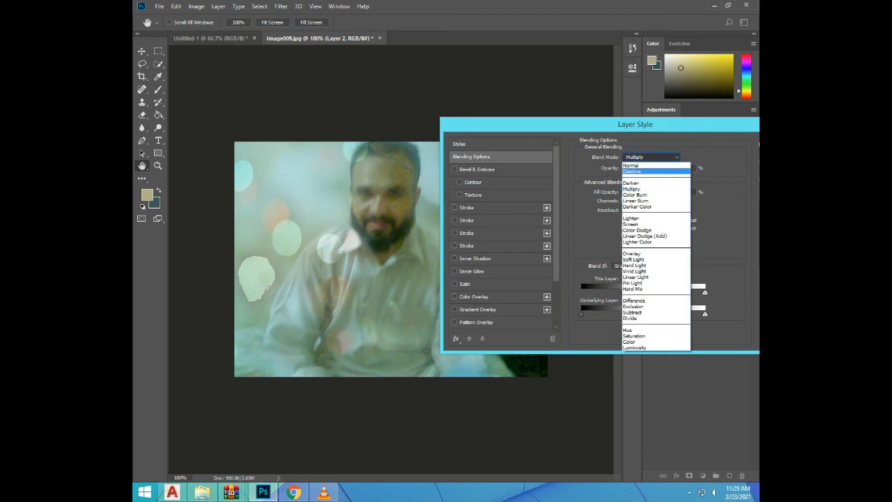
pyautogui.click(633, 172)
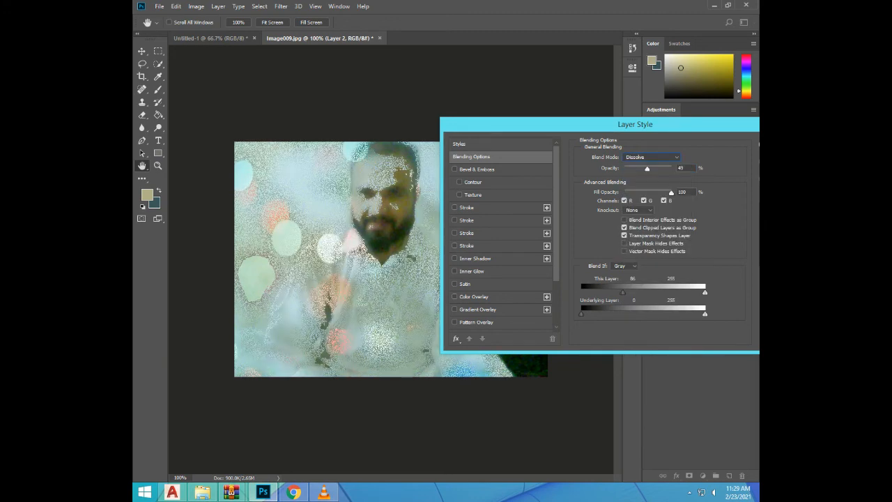
pyautogui.click(652, 157)
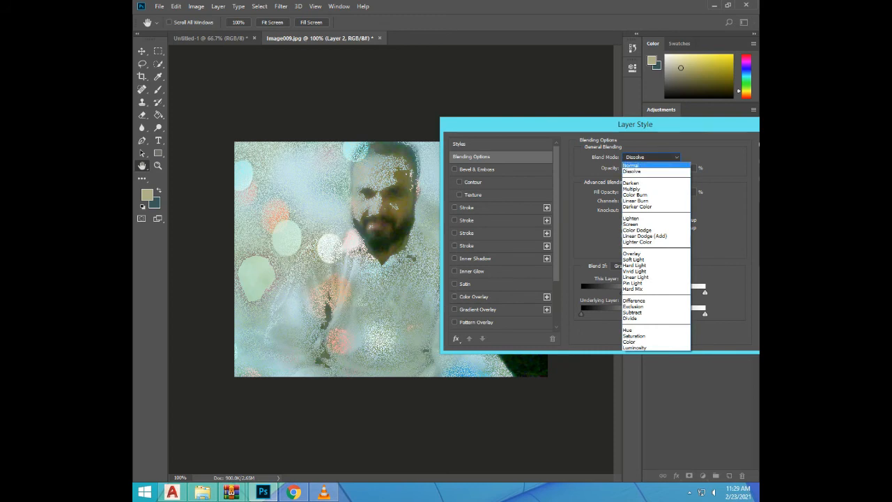
pyautogui.click(634, 162)
pyautogui.click(652, 156)
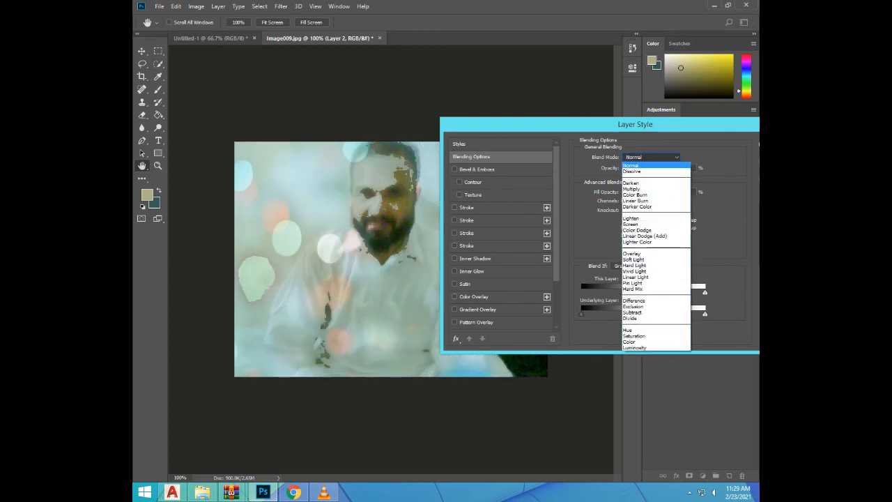
pyautogui.click(637, 206)
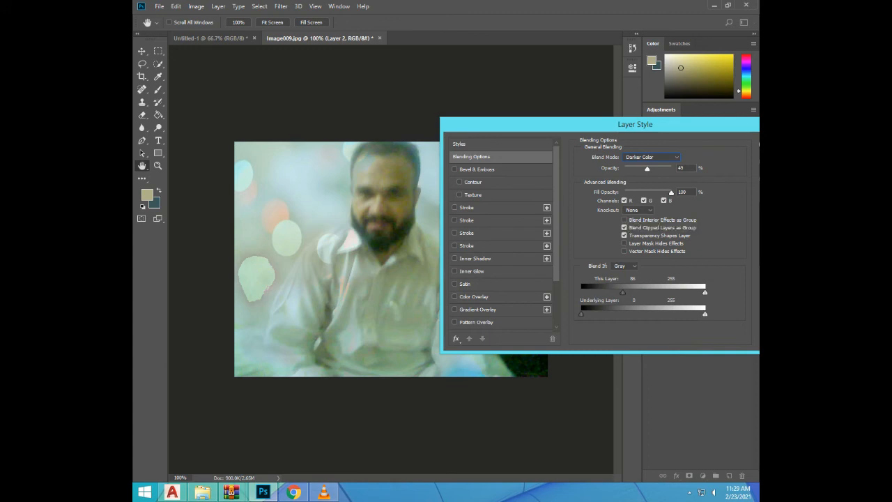
# Enable Layer Mask Hides Effects for Layer 2, and try the Pattern Overlay effect before turning it off
pyautogui.click(625, 244)
pyautogui.click(455, 322)
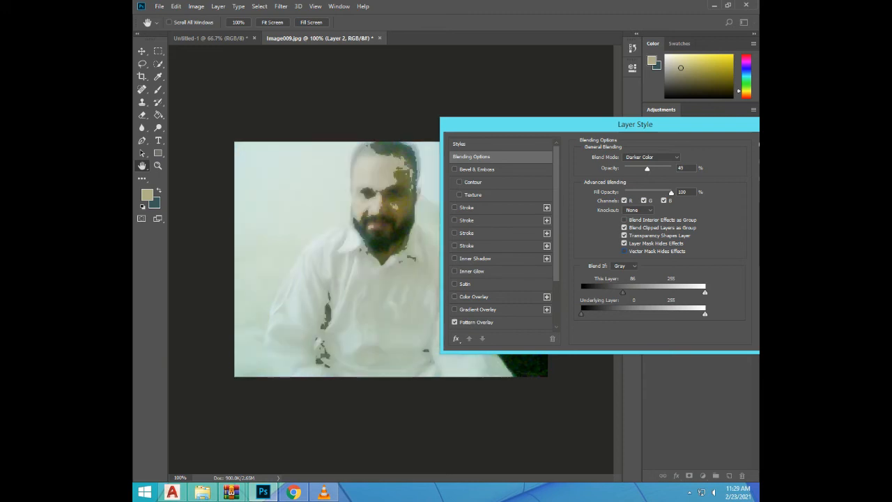
pyautogui.click(454, 322)
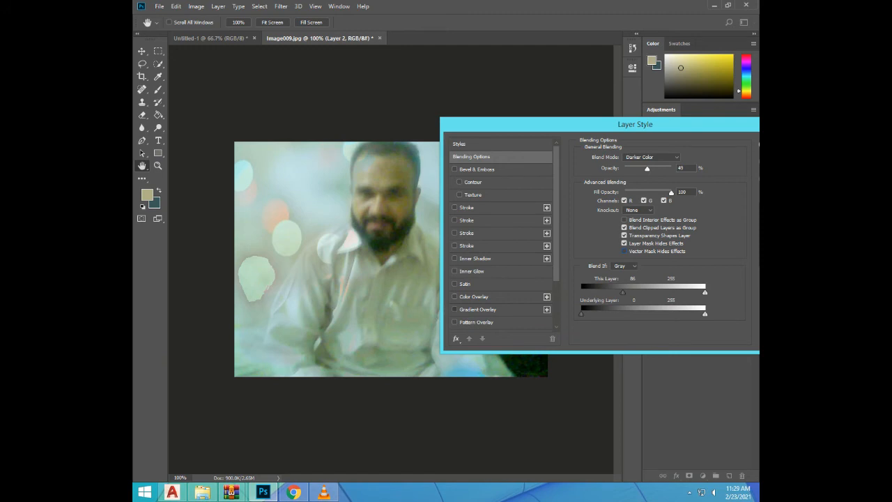
# Enable Gradient Overlay on Layer 2, add a second instance, and try the Normal and Dissolve blend modes on it besides Multiply
pyautogui.click(454, 309)
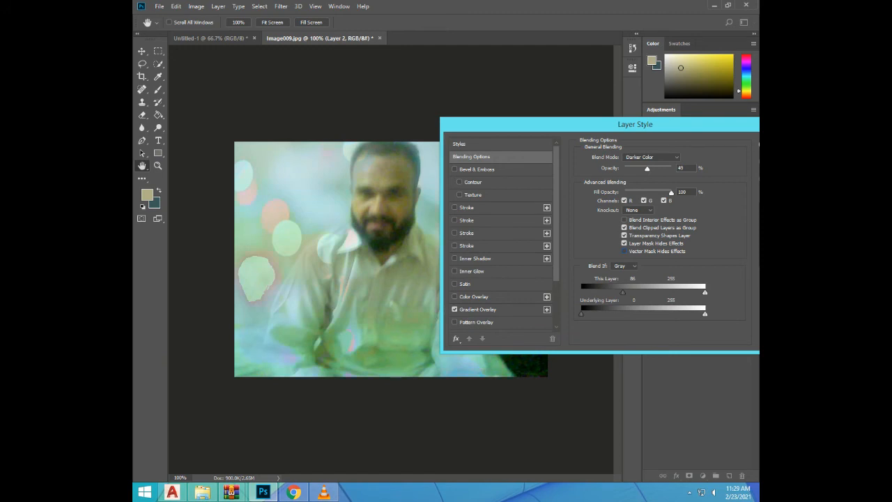
pyautogui.click(547, 309)
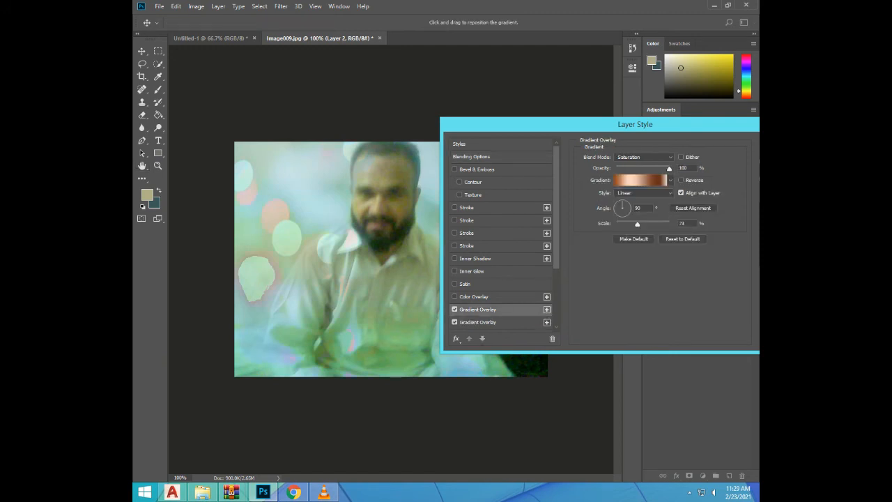
pyautogui.click(643, 157)
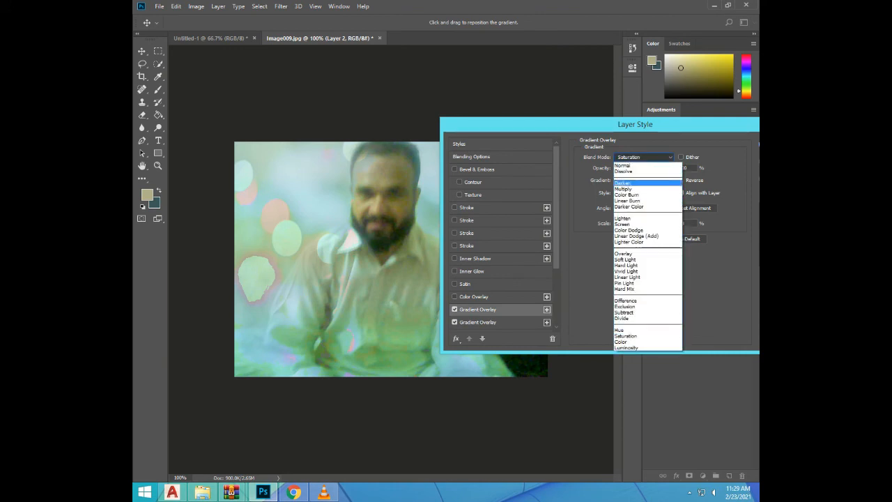
pyautogui.click(628, 188)
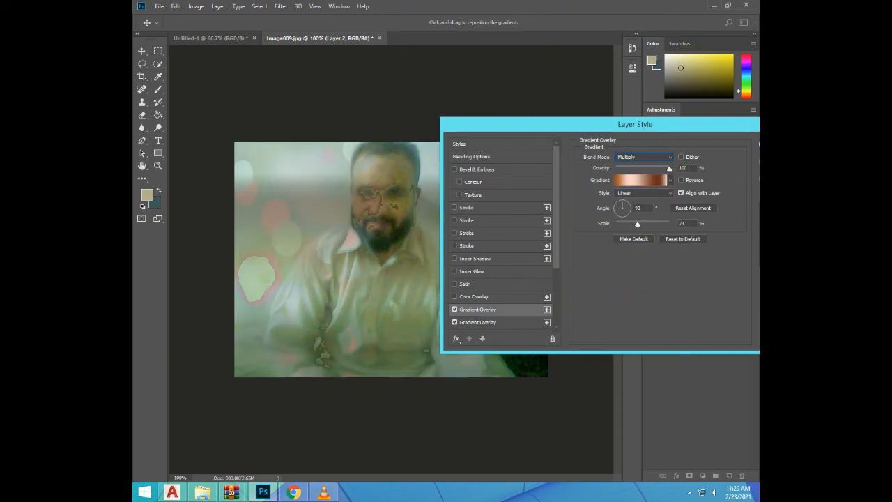
pyautogui.click(642, 157)
pyautogui.click(628, 168)
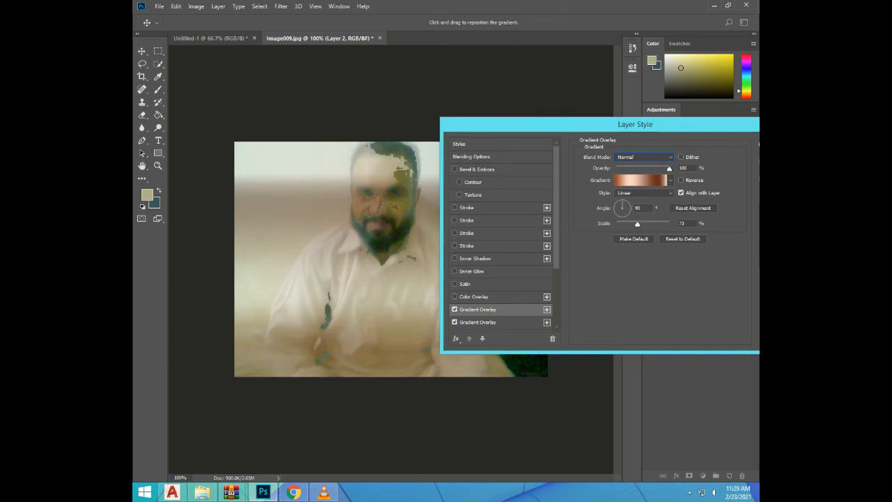
pyautogui.click(643, 157)
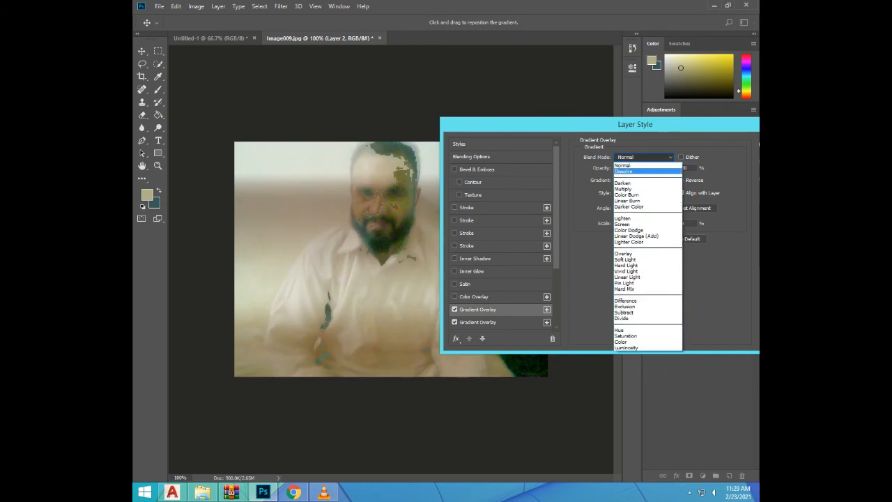
pyautogui.click(627, 174)
pyautogui.click(643, 156)
pyautogui.click(624, 189)
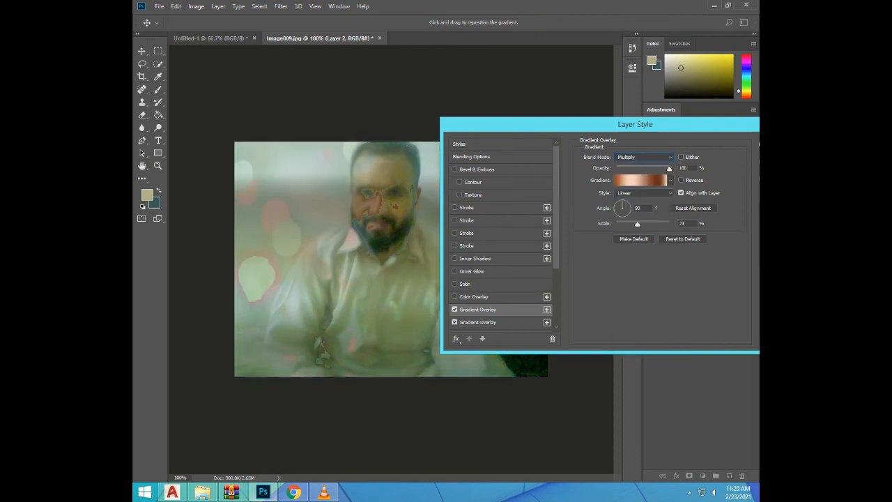
# Try the Darker Color, Hard Light and Hard Mix blend modes on the Gradient Overlay, and set the mode to Saturation
pyautogui.click(642, 157)
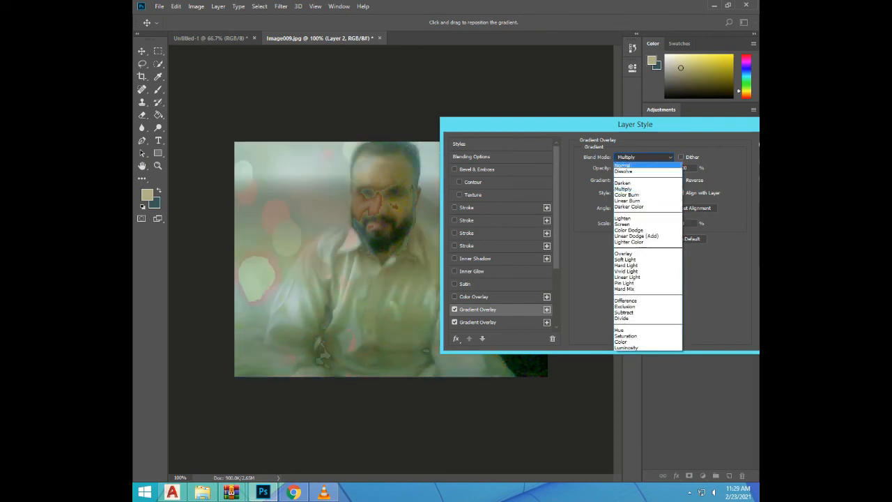
pyautogui.click(629, 206)
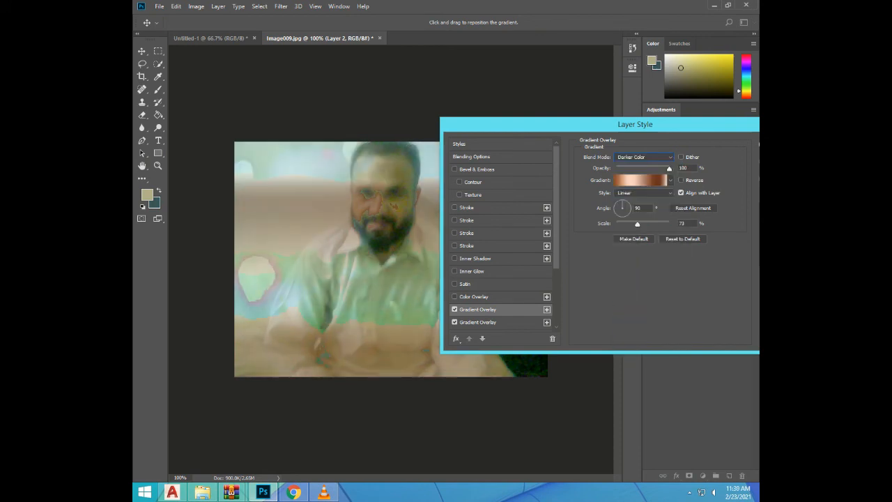
pyautogui.click(643, 157)
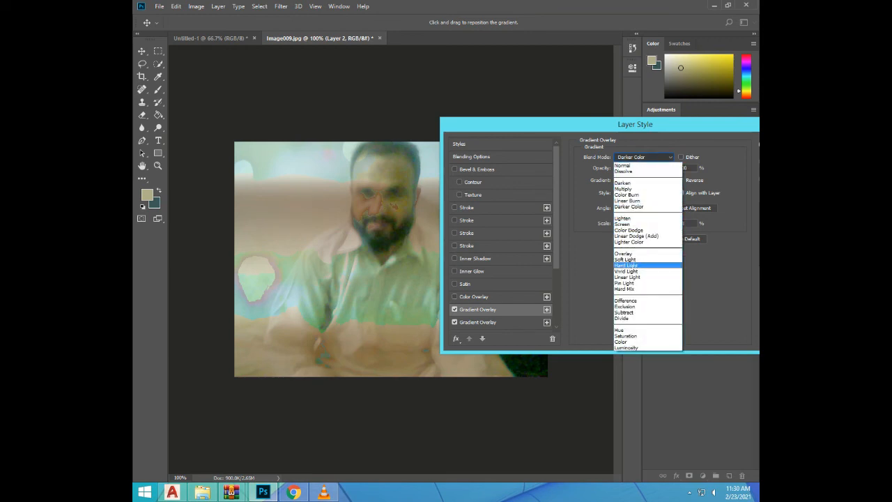
pyautogui.click(626, 265)
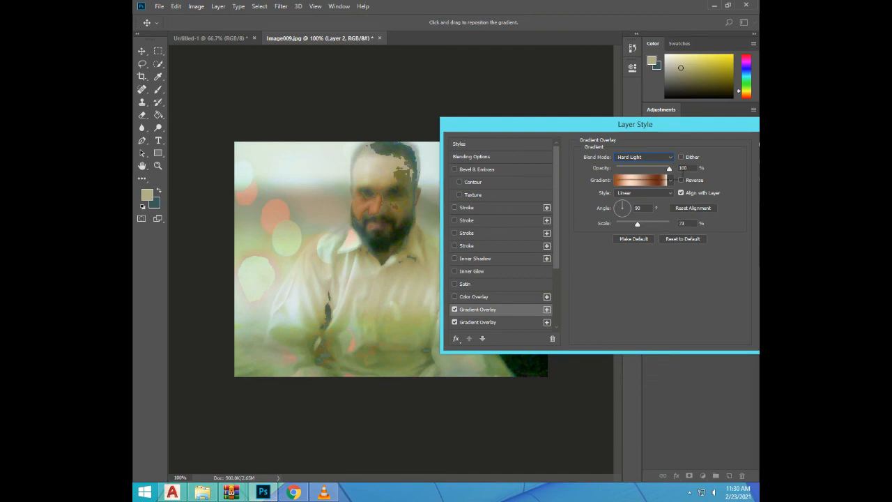
pyautogui.click(643, 157)
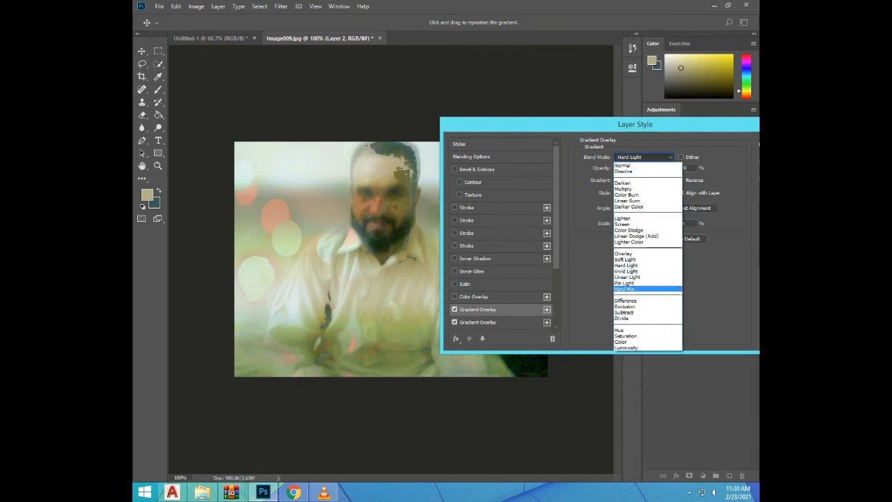
pyautogui.click(624, 288)
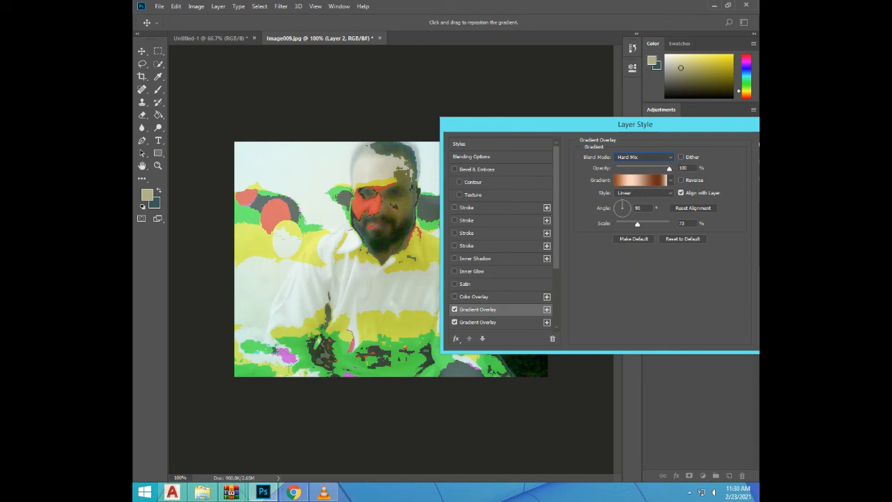
pyautogui.click(642, 157)
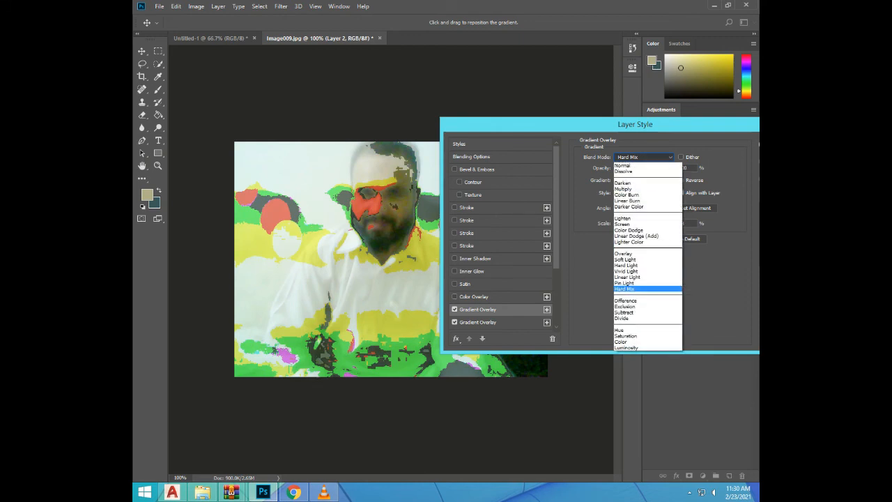
pyautogui.click(626, 336)
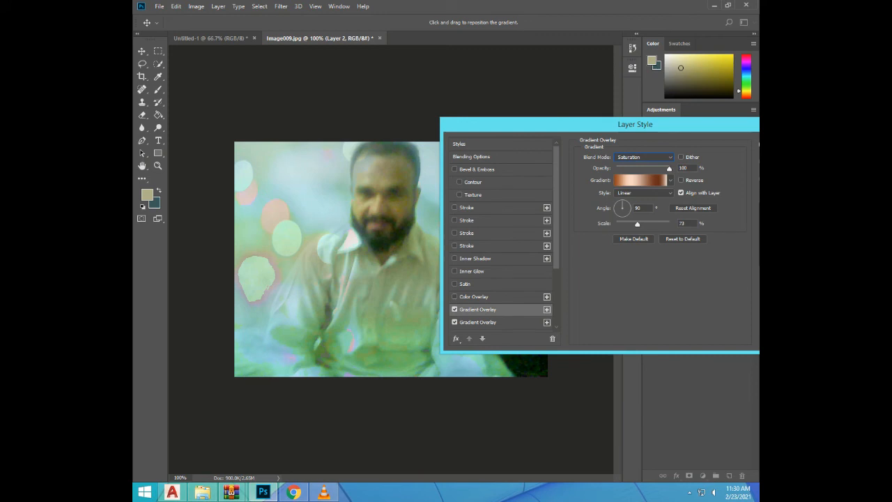
# Enable Bevel & Emboss on Layer 2, trying its Texture and Contour options before turning both off
pyautogui.click(473, 195)
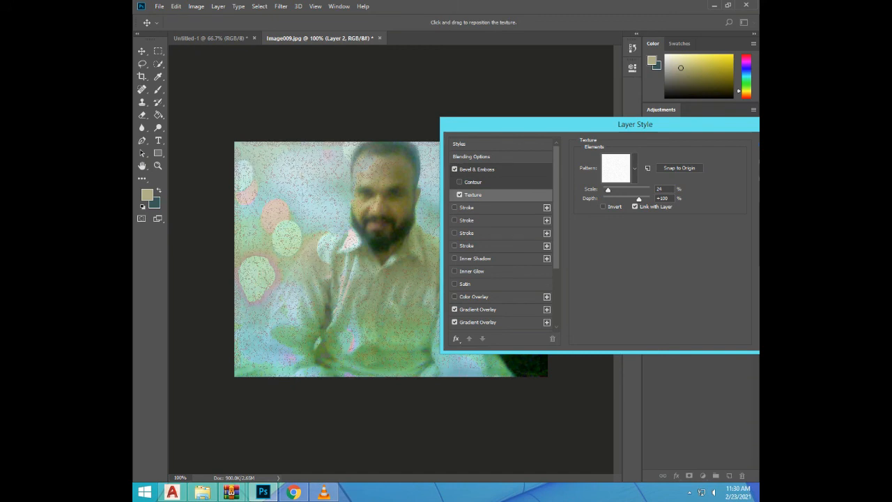
pyautogui.click(459, 182)
pyautogui.click(460, 194)
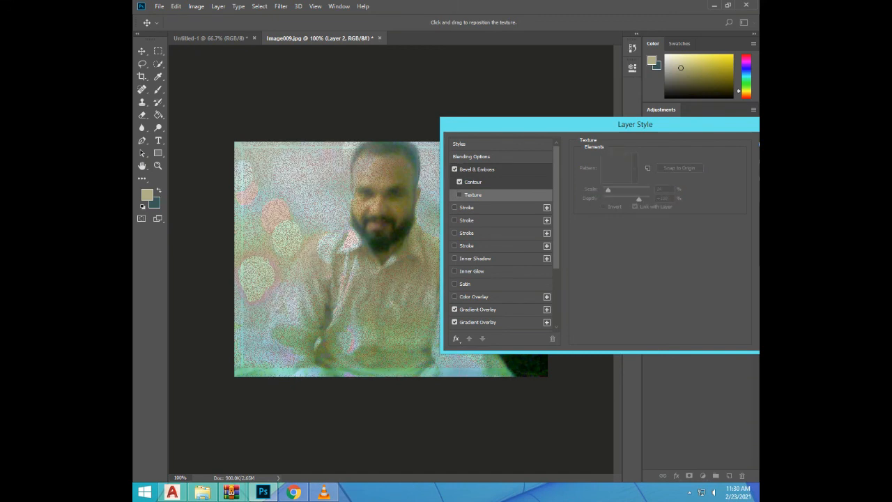
pyautogui.click(460, 182)
# Enable two of Layer 2's Stroke effects, switch off the Gradient Overlays, and add another Stroke instance
pyautogui.click(455, 207)
pyautogui.click(455, 220)
pyautogui.click(455, 309)
pyautogui.click(455, 322)
pyautogui.click(547, 208)
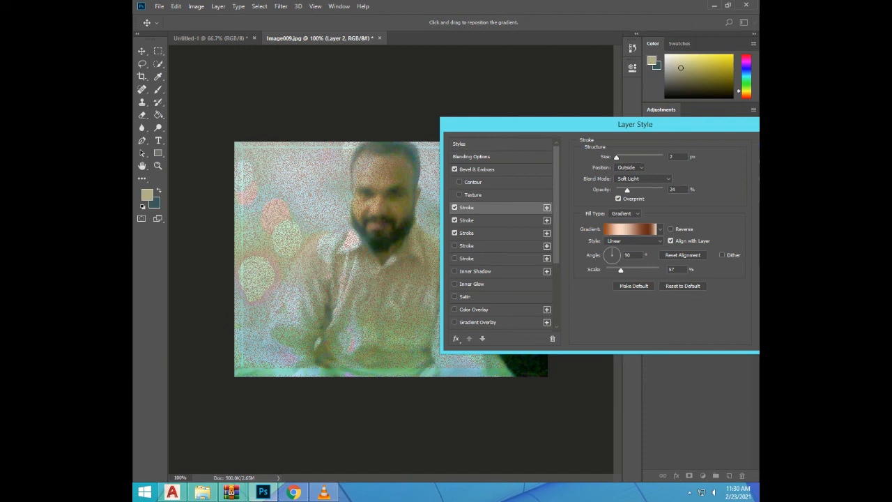
# Set the first Stroke's size to 103 px and opacity to 40%, apply the transparent rainbow gradient, and increase the gradient scale
pyautogui.moveTo(617, 158); pyautogui.dragTo(637, 158)
pyautogui.moveTo(626, 189); pyautogui.dragTo(634, 190)
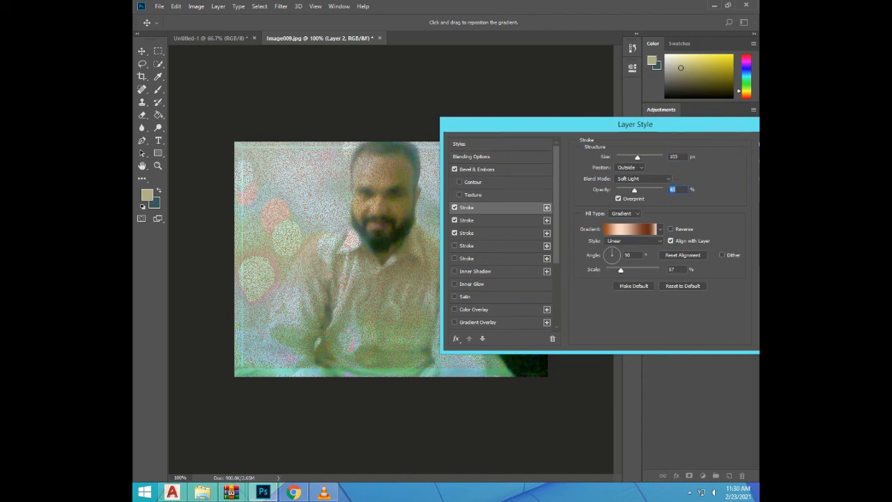
pyautogui.click(661, 229)
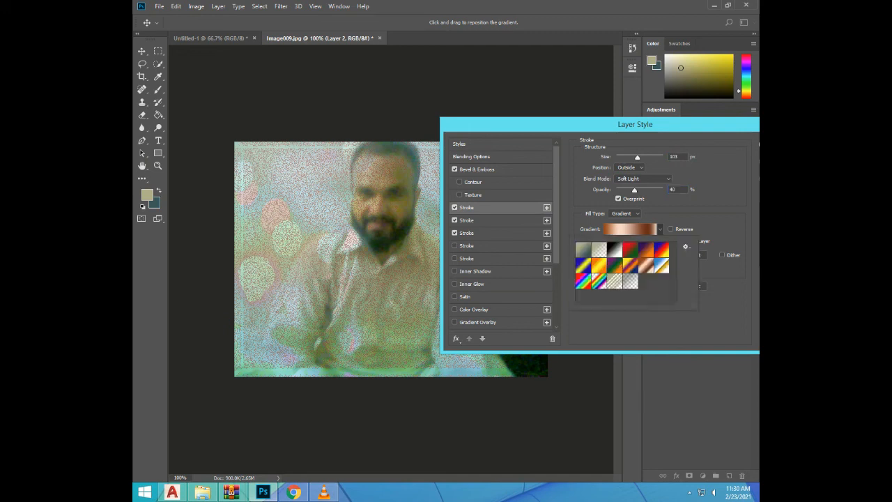
pyautogui.click(599, 281)
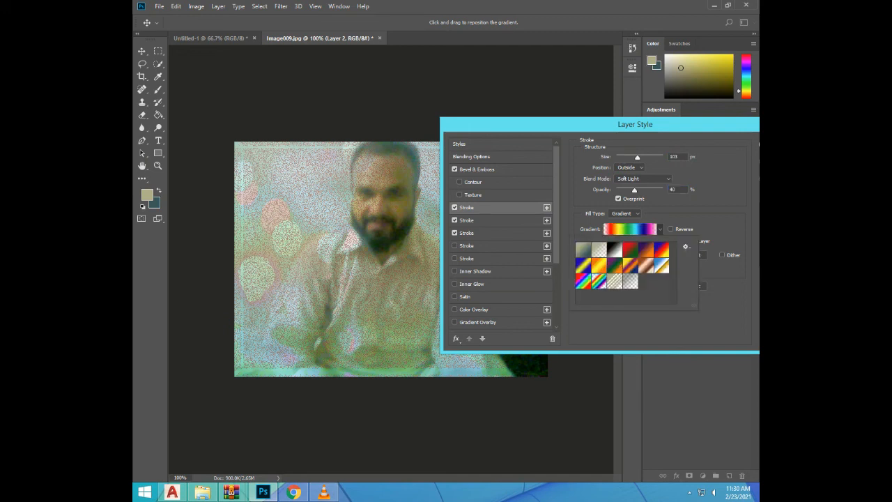
pyautogui.click(660, 230)
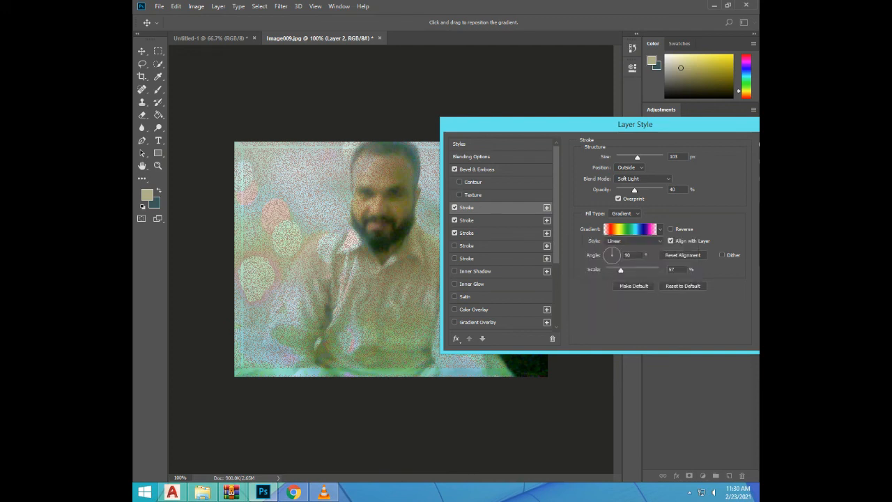
pyautogui.moveTo(621, 270); pyautogui.dragTo(634, 270)
# Enable the Satin, Inner Glow and Inner Shadow effects on Layer 2
pyautogui.click(455, 297)
pyautogui.click(455, 284)
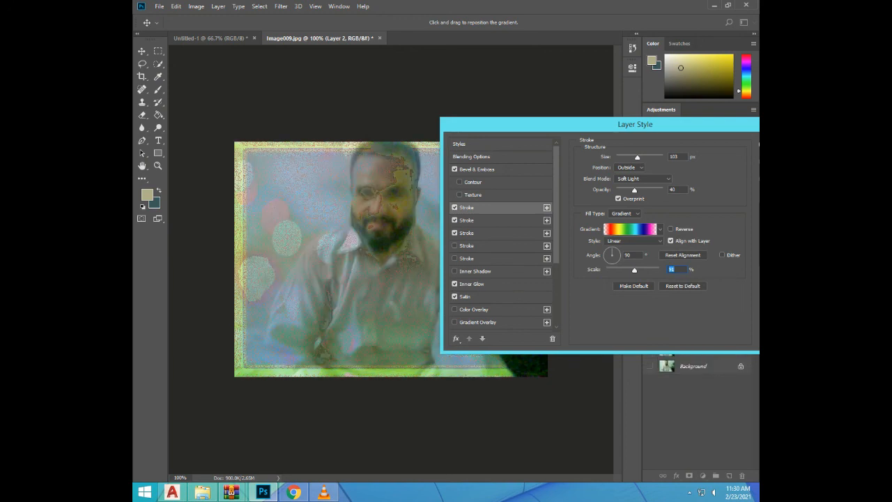
pyautogui.click(455, 272)
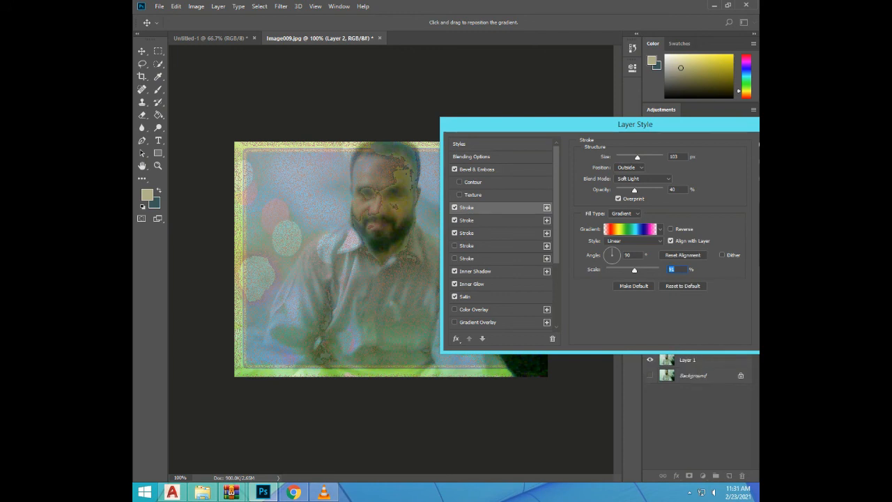
# Set the Inner Shadow to distance 41 px, choke 33%, size 95 px and noise 44%, with the Hard Light blend mode
pyautogui.click(475, 271)
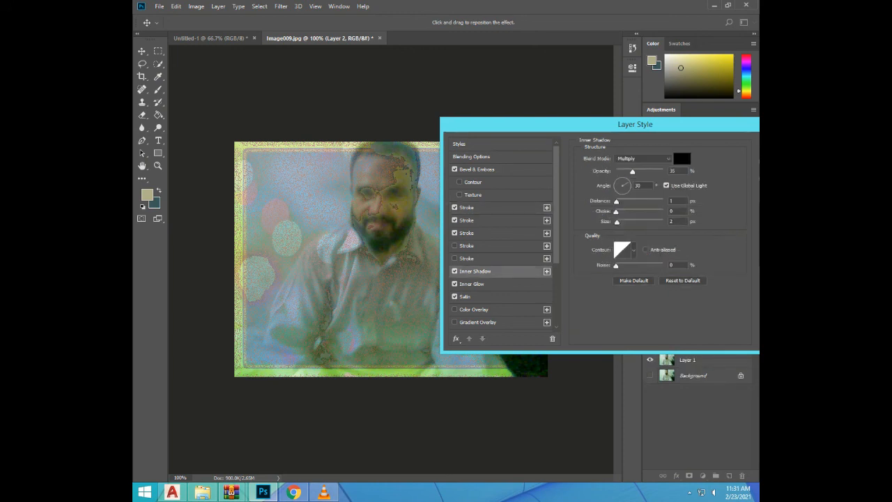
pyautogui.moveTo(617, 265); pyautogui.dragTo(636, 266)
pyautogui.moveTo(617, 222); pyautogui.dragTo(636, 201)
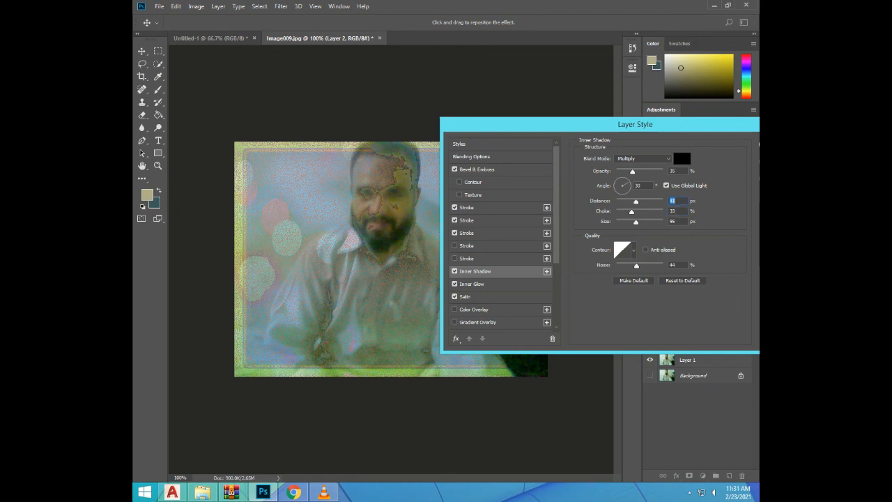
pyautogui.click(643, 158)
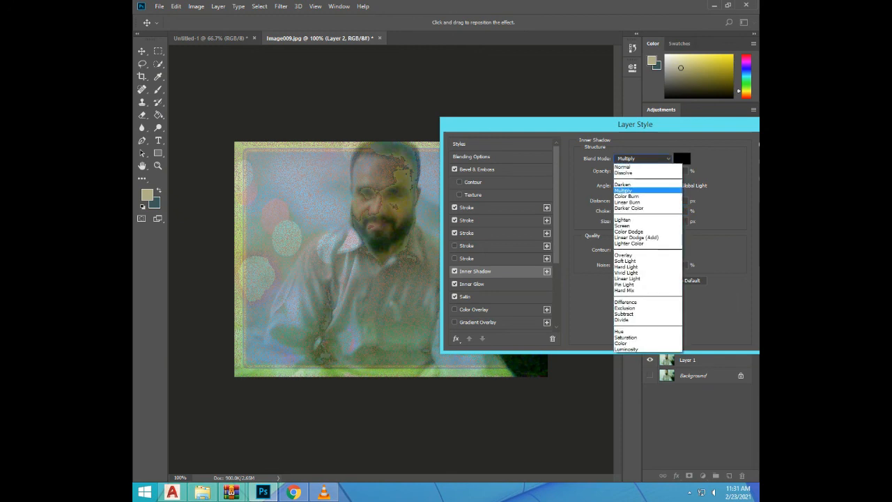
pyautogui.click(626, 266)
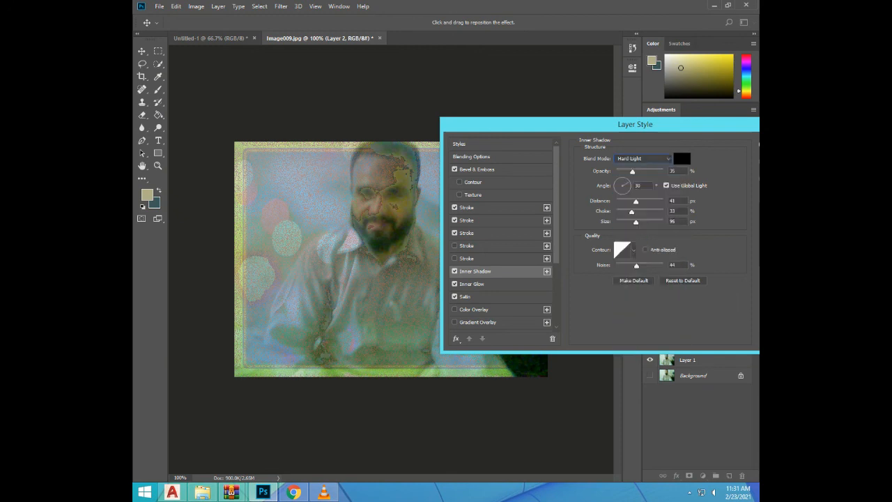
# Reduce the Inner Shadow to distance 0 px, choke 9%, size 13 px and noise 25%
pyautogui.moveTo(636, 201); pyautogui.dragTo(617, 202)
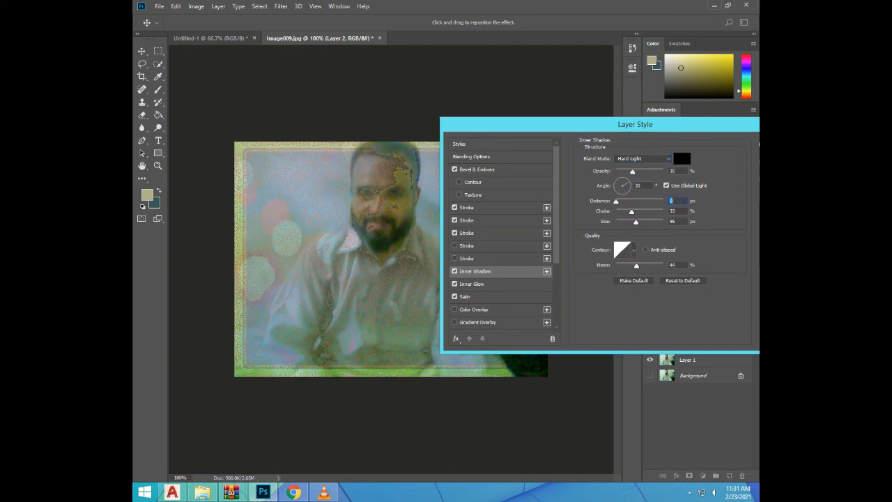
pyautogui.press('Tab')
pyautogui.write('8')
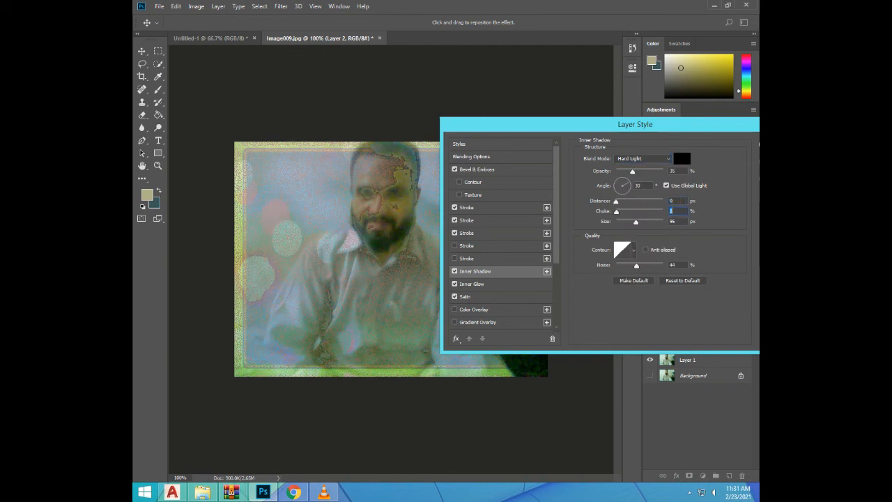
pyautogui.moveTo(636, 222); pyautogui.dragTo(621, 222)
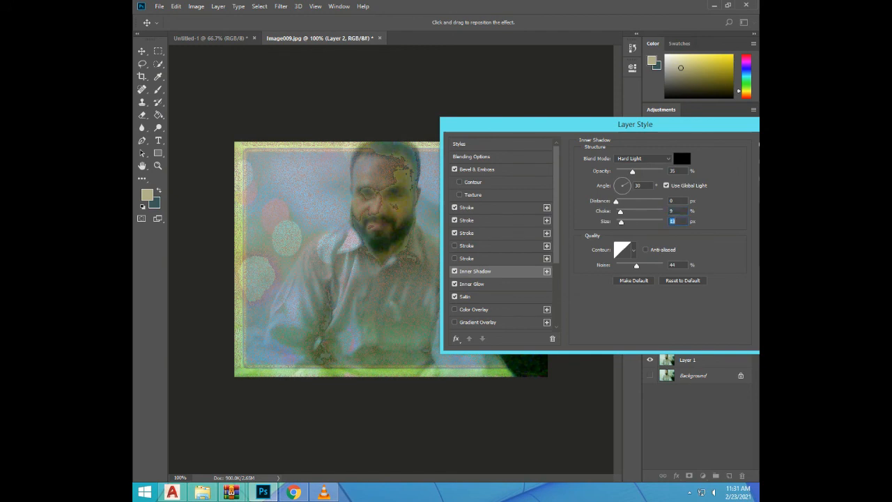
pyautogui.moveTo(636, 266)
pyautogui.mouseDown()
pyautogui.moveTo(647, 266)
pyautogui.moveTo(628, 265)
pyautogui.mouseUp()
# Try the Contour and Texture options once more, and turn off Bevel & Emboss on Layer 2
pyautogui.click(460, 182)
pyautogui.click(459, 195)
pyautogui.click(460, 194)
pyautogui.click(459, 182)
pyautogui.click(455, 168)
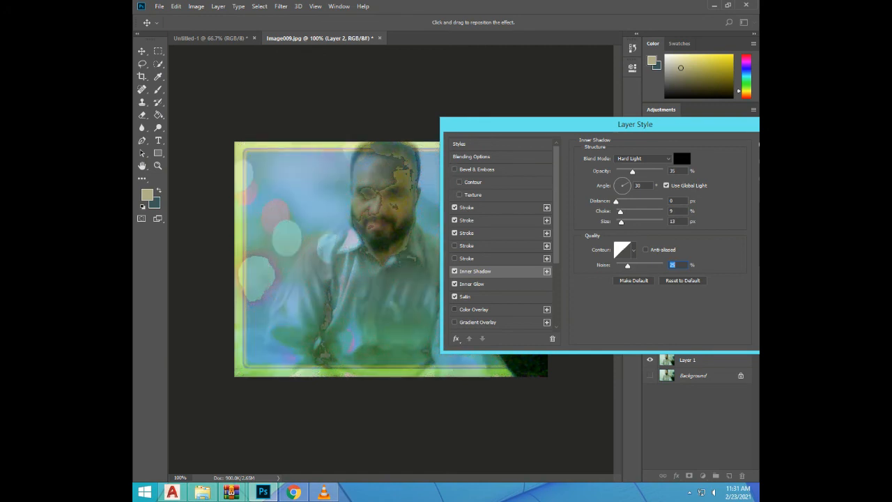
# Enable Color Overlay on Layer 2, add a second instance, try its Normal blend mode, and set the mode to Exclusion
pyautogui.click(454, 309)
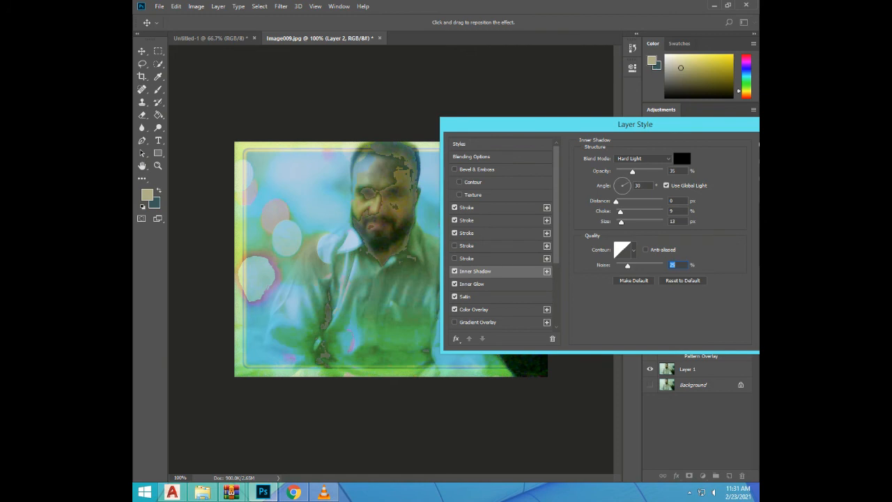
pyautogui.click(546, 309)
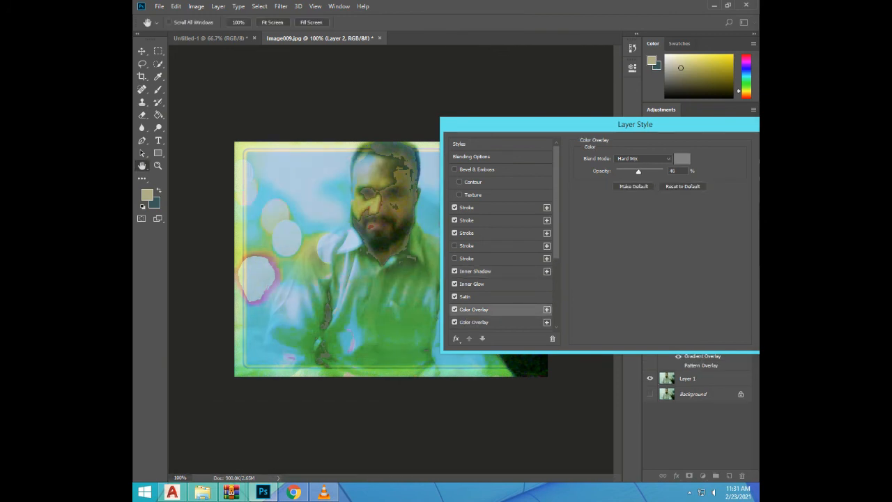
pyautogui.click(643, 159)
pyautogui.click(633, 167)
pyautogui.click(643, 158)
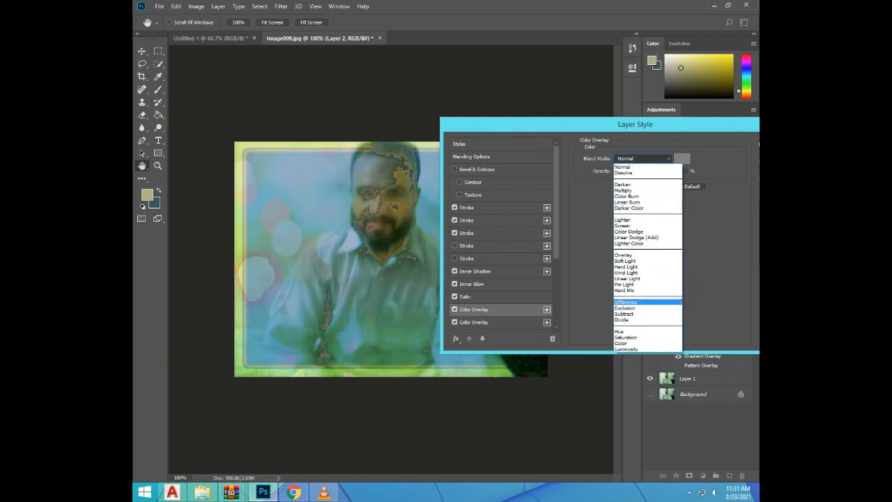
pyautogui.click(625, 308)
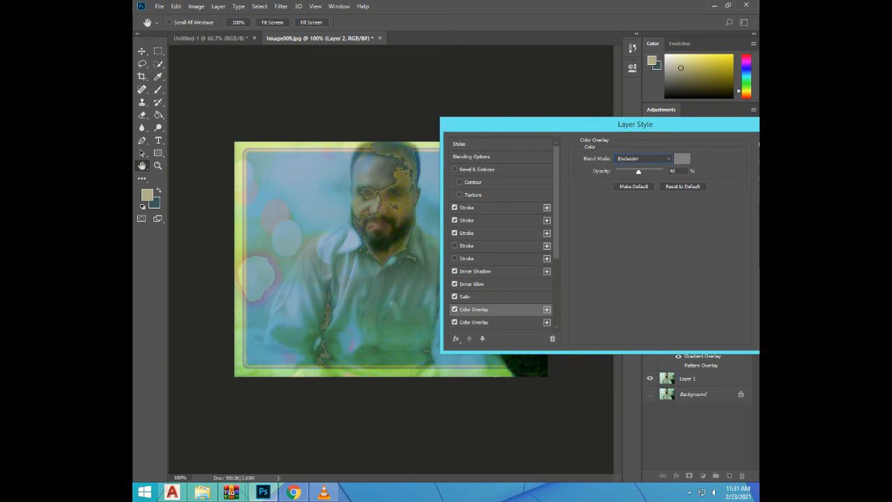
# Try the upper Color Overlay at 100% and 79% opacity, in Saturation mode at 93%, and in Overlay mode
pyautogui.moveTo(638, 171); pyautogui.dragTo(663, 171)
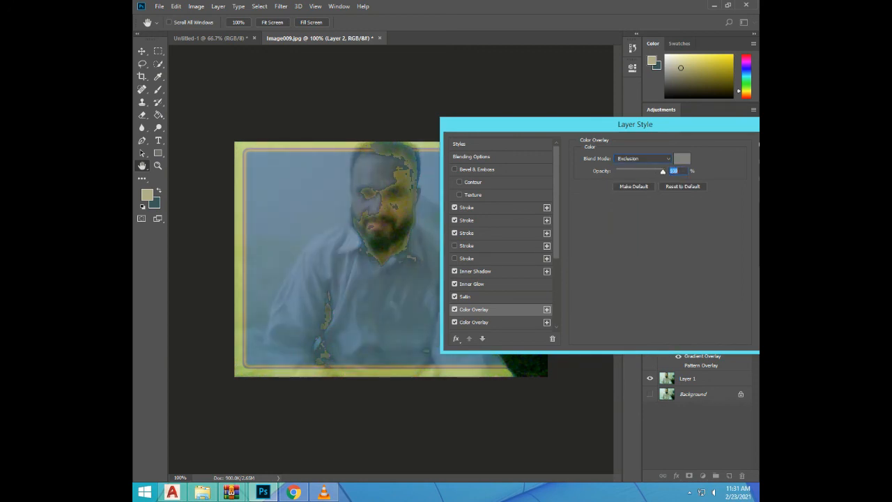
pyautogui.moveTo(663, 172); pyautogui.dragTo(653, 171)
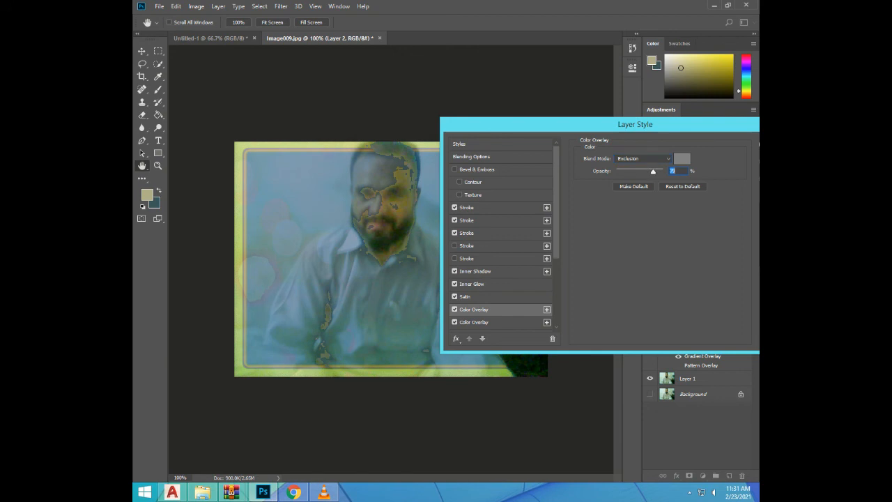
pyautogui.click(642, 158)
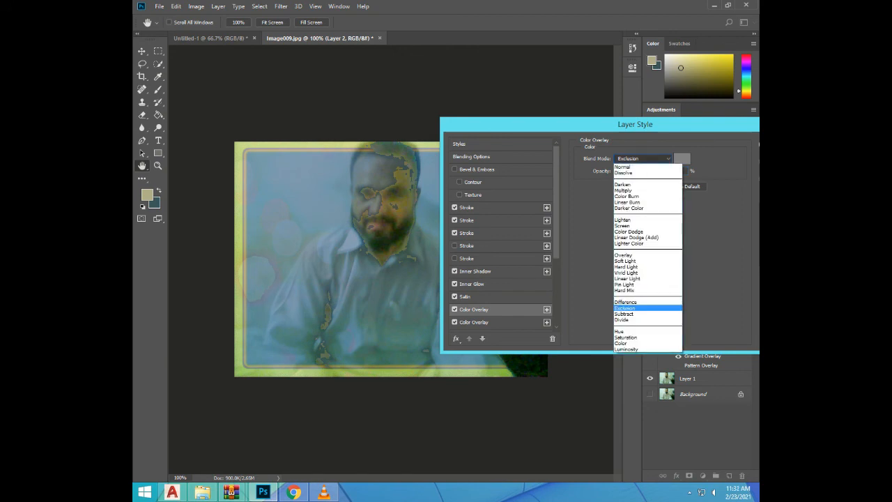
pyautogui.click(626, 338)
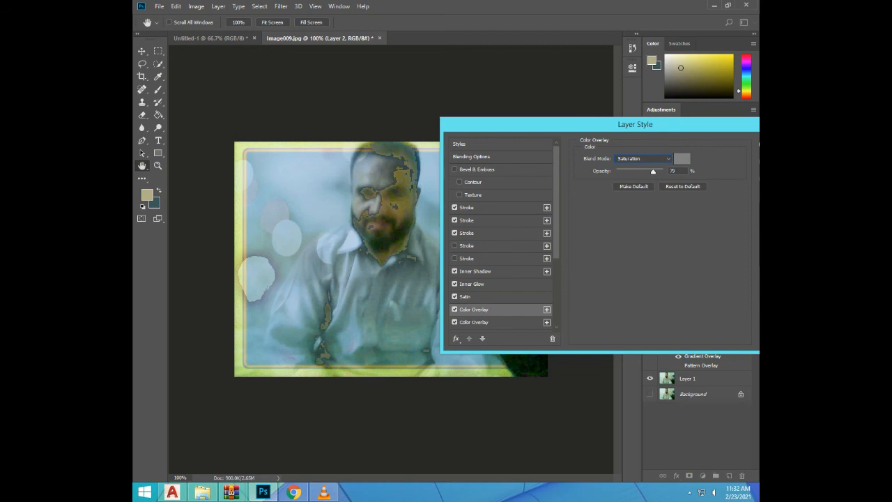
pyautogui.moveTo(653, 171)
pyautogui.mouseDown()
pyautogui.moveTo(617, 171)
pyautogui.moveTo(663, 172)
pyautogui.mouseUp()
pyautogui.moveTo(663, 171)
pyautogui.mouseDown()
pyautogui.moveTo(642, 171)
pyautogui.moveTo(660, 171)
pyautogui.mouseUp()
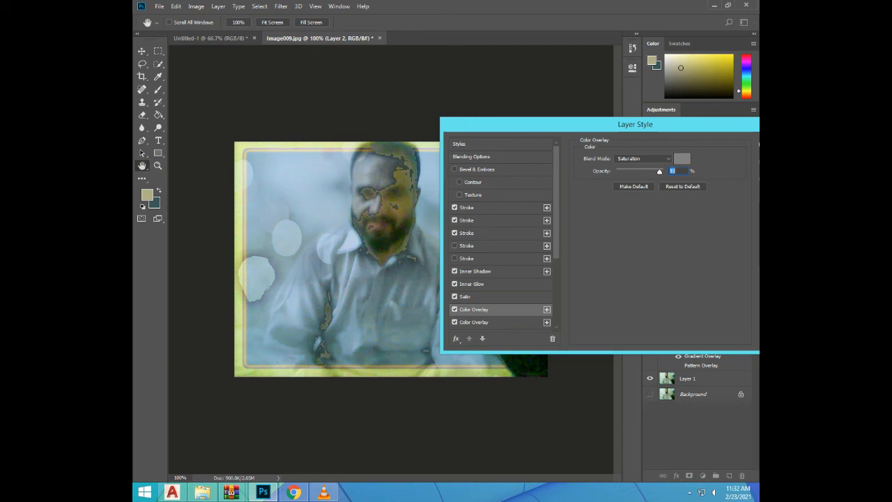
pyautogui.click(643, 159)
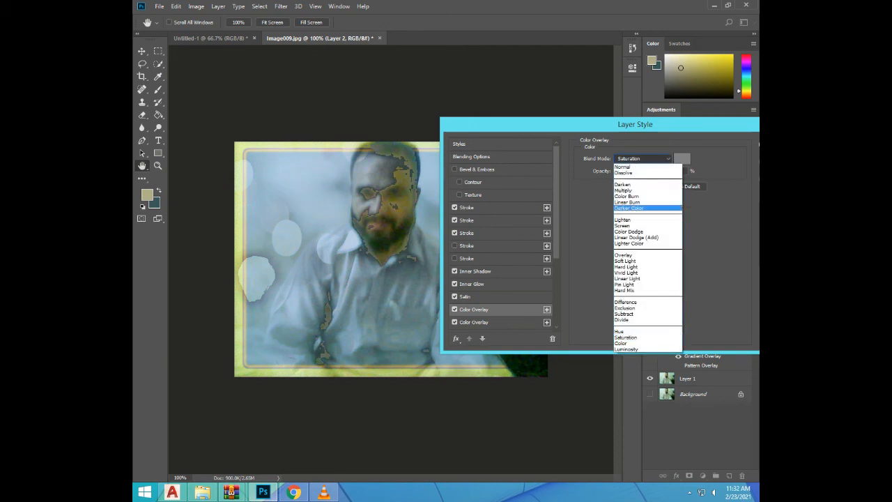
pyautogui.click(628, 256)
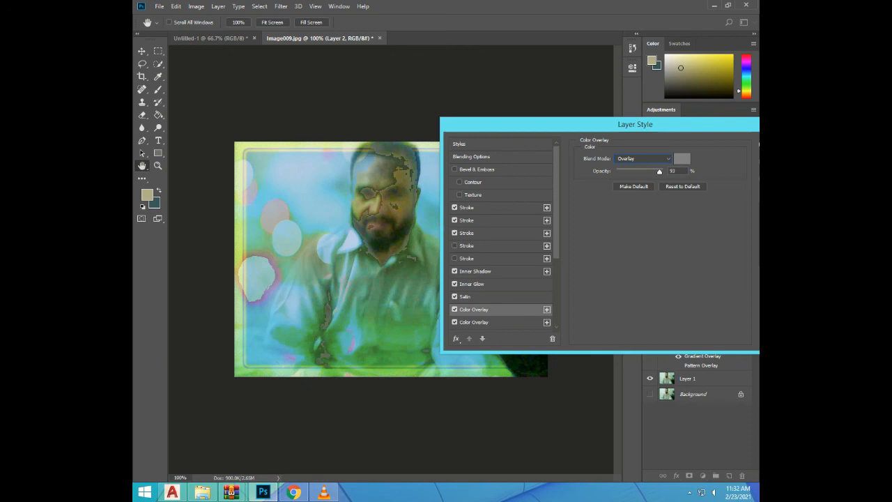
# Try Bevel & Emboss on Layer 2, and turn off the Strokes, Inner Shadow, Inner Glow, Satin and both Color Overlays
pyautogui.click(455, 170)
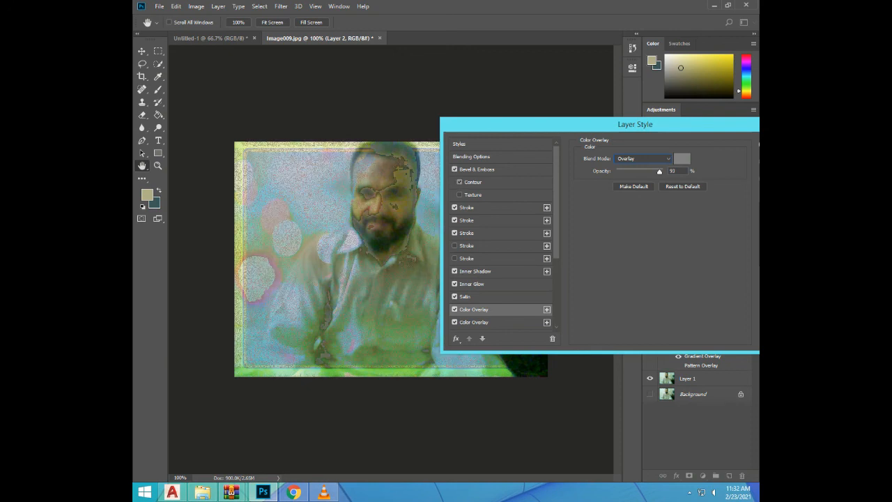
pyautogui.click(455, 169)
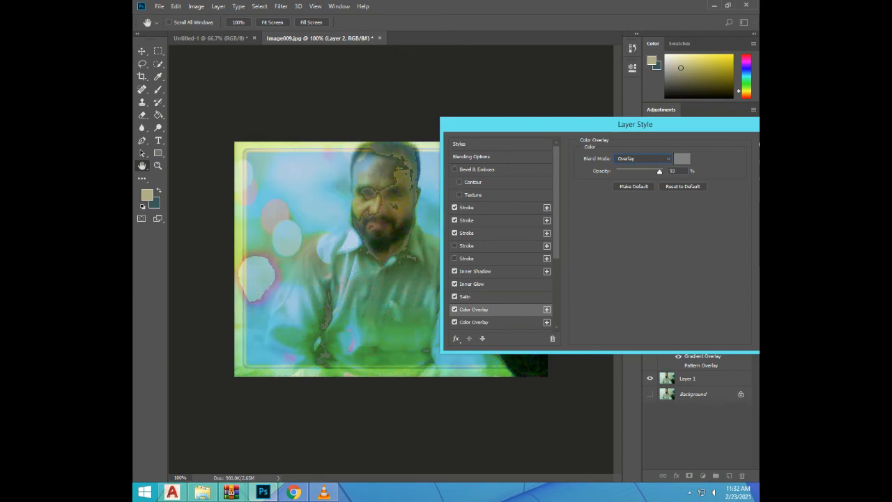
pyautogui.click(455, 207)
pyautogui.click(455, 219)
pyautogui.click(455, 233)
pyautogui.click(455, 271)
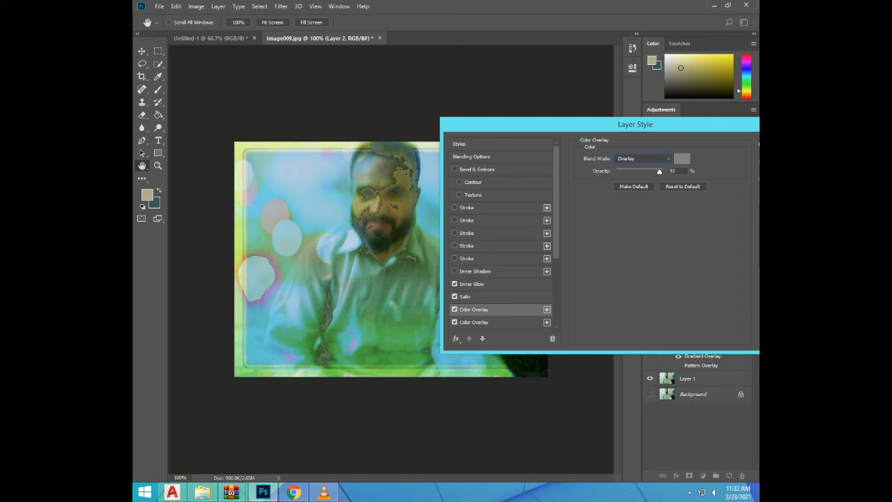
pyautogui.click(455, 284)
pyautogui.click(470, 297)
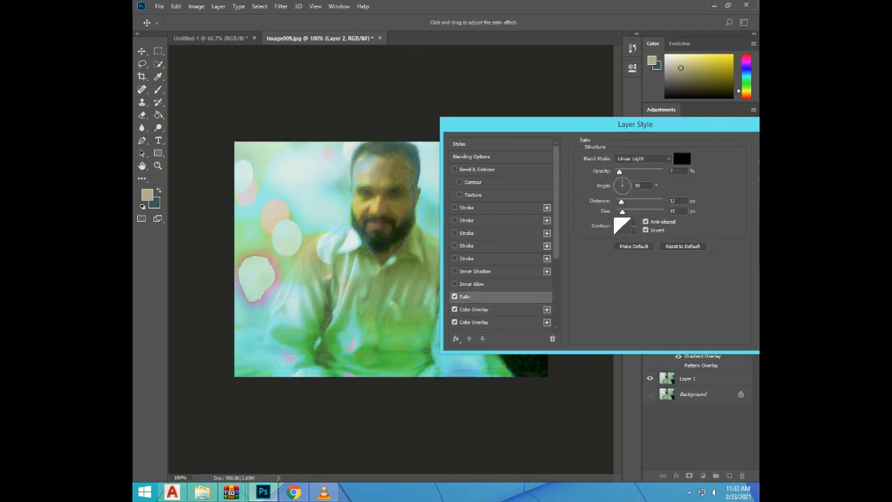
pyautogui.click(455, 309)
pyautogui.click(474, 322)
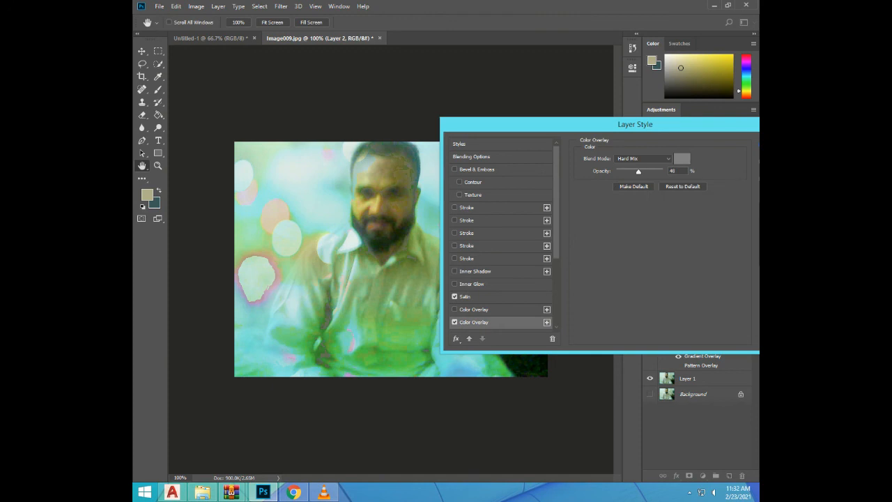
pyautogui.click(454, 297)
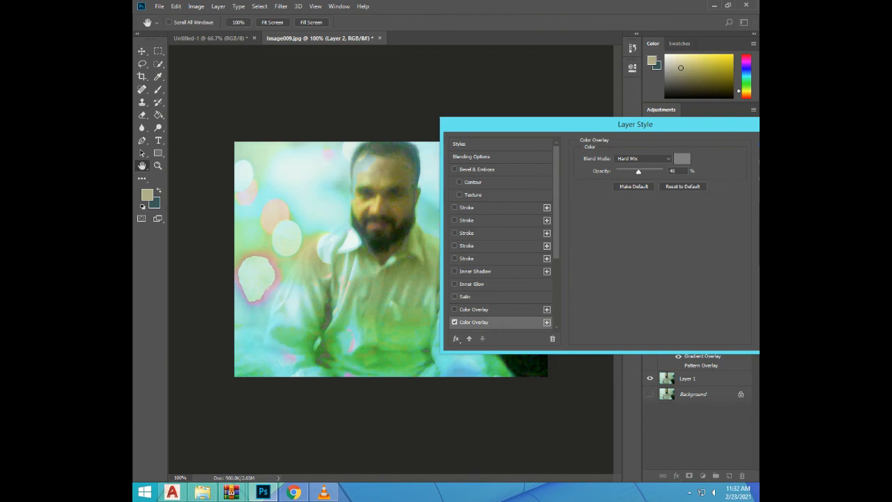
pyautogui.click(455, 323)
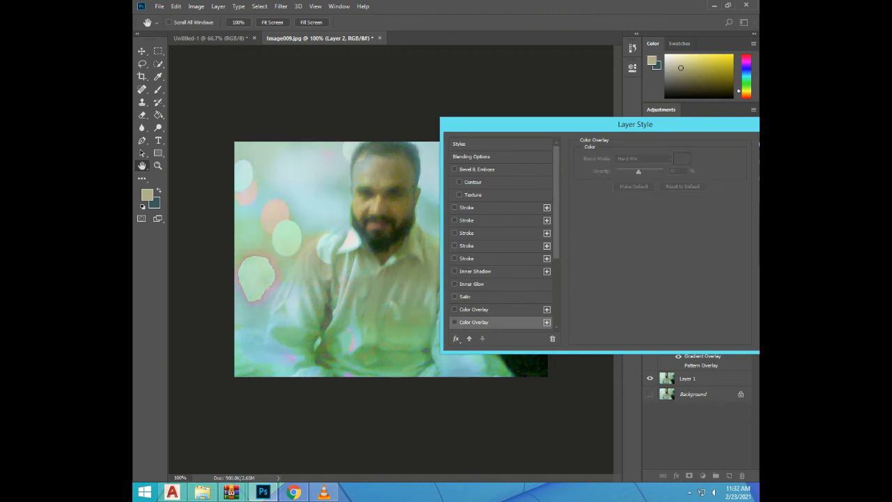
# Enable Outer Glow and the first two Drop Shadows on Layer 2, and apply the layer style
pyautogui.scroll(-4, 502, 237)
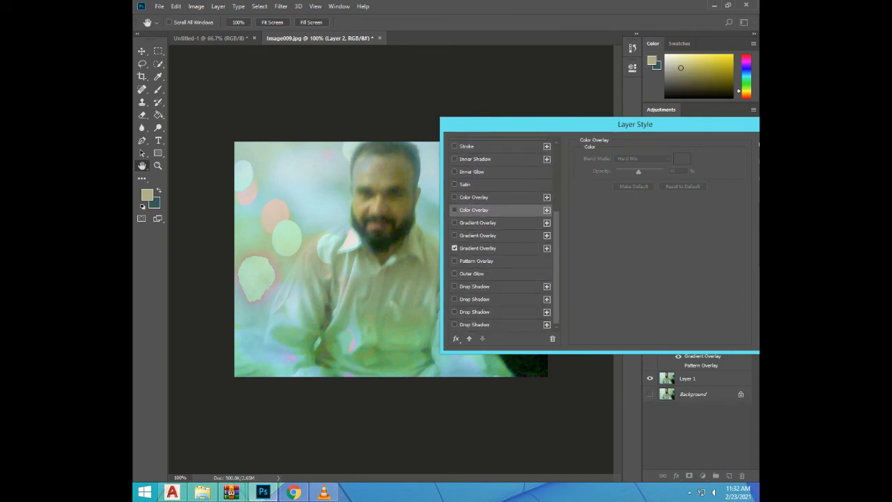
pyautogui.click(455, 261)
pyautogui.click(454, 261)
pyautogui.click(454, 273)
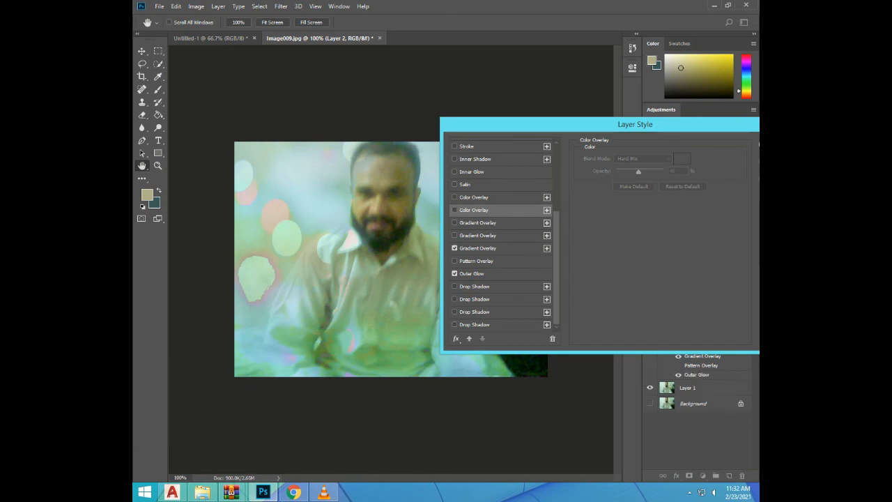
pyautogui.click(455, 285)
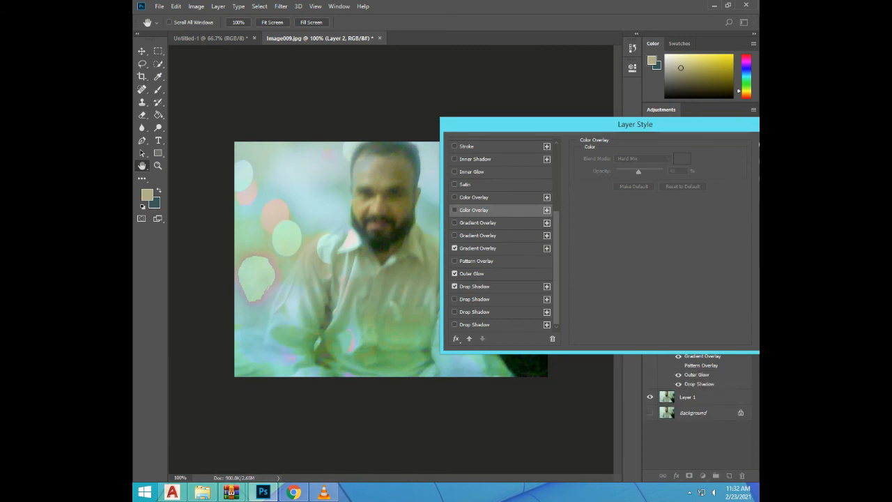
pyautogui.click(454, 299)
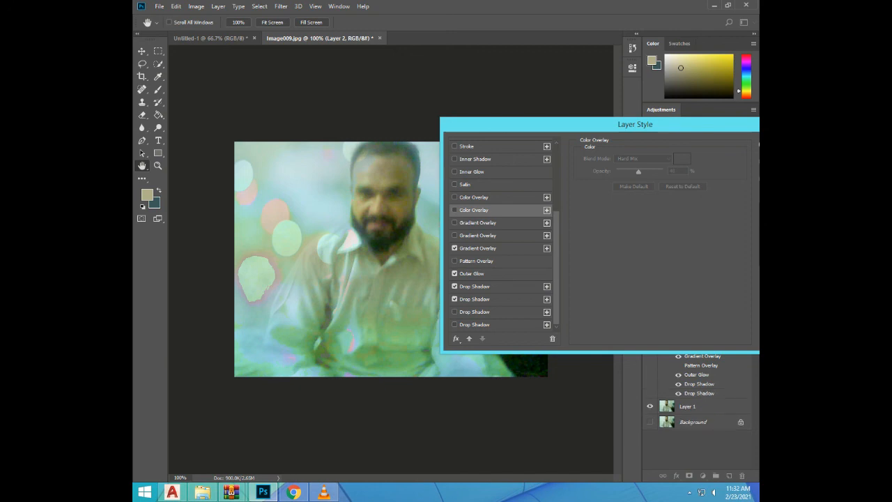
pyautogui.moveTo(635, 124); pyautogui.dragTo(548, 235)
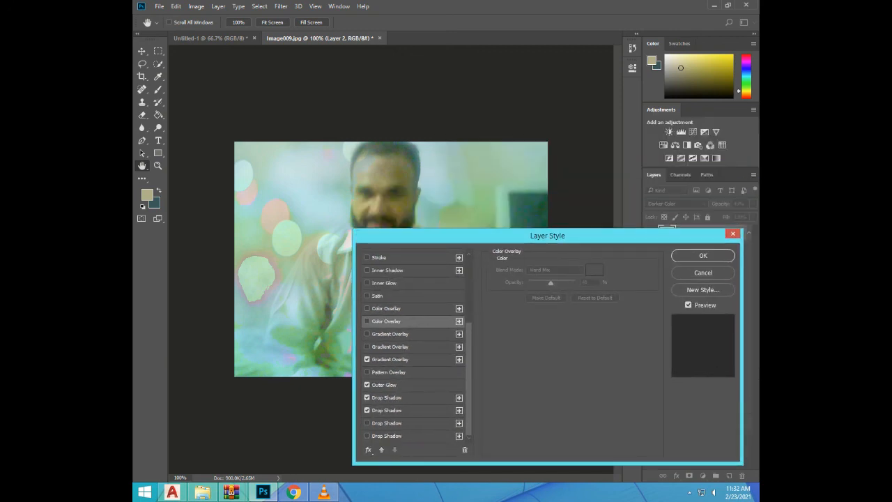
pyautogui.click(703, 256)
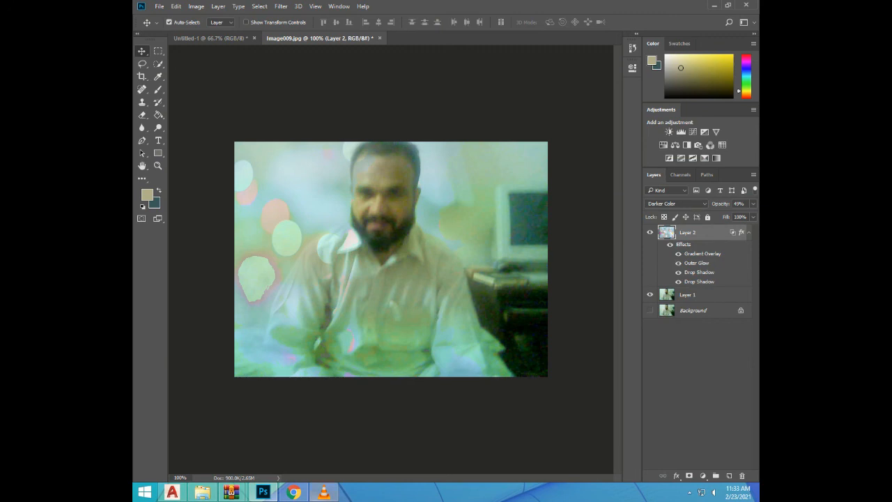
pyautogui.click(323, 492)
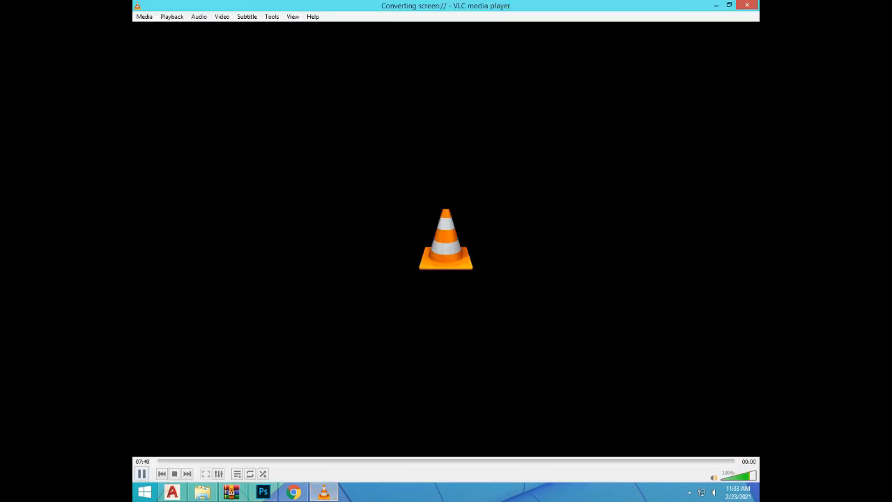